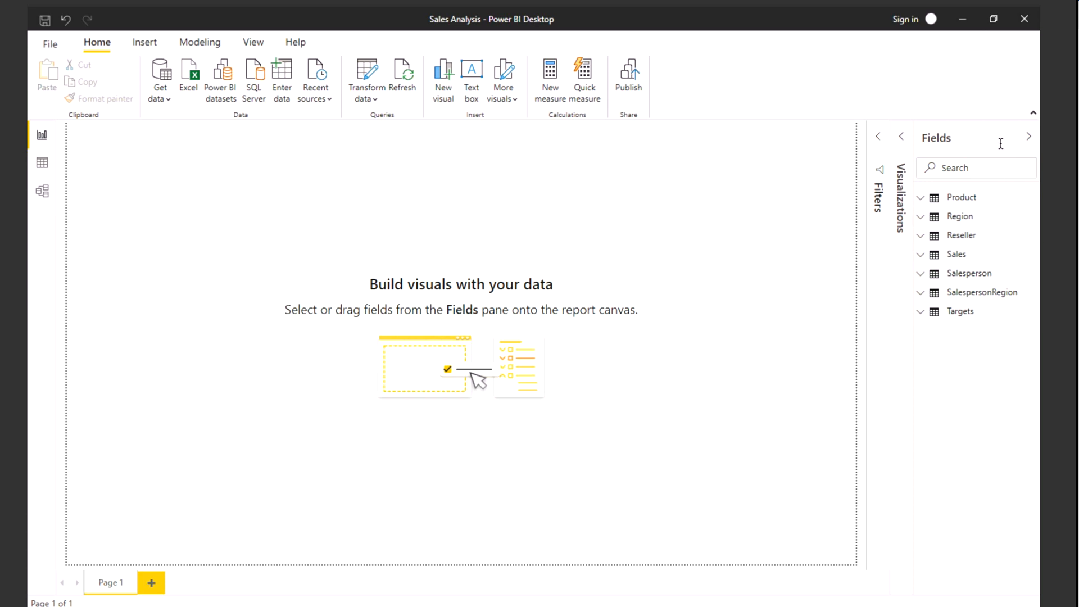
# Examine the Region and Sales tables' rows and key columns in the data view.
pyautogui.click(1029, 136)
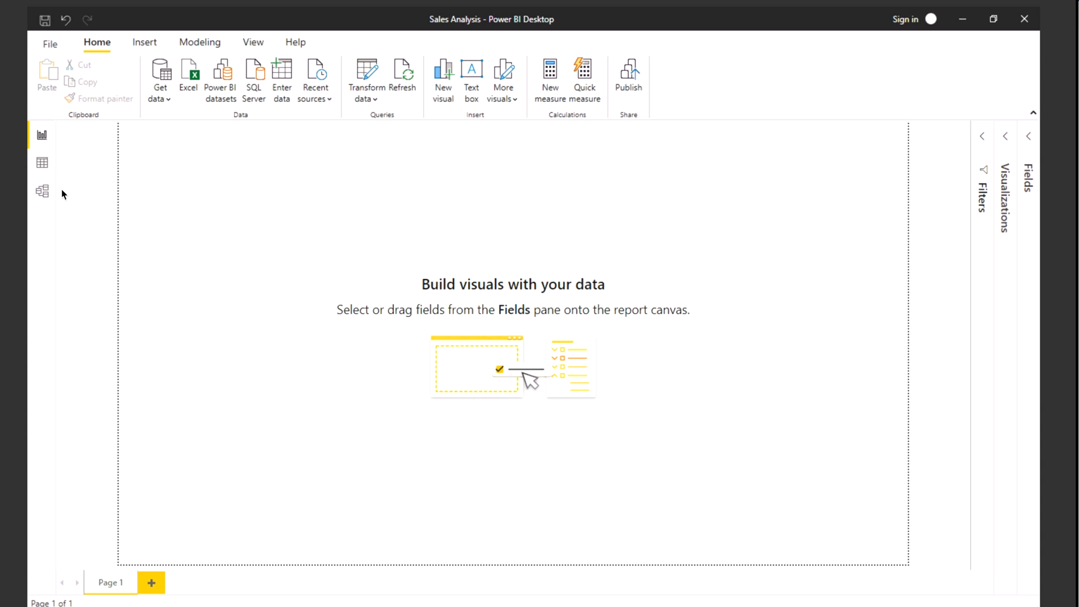
pyautogui.click(42, 163)
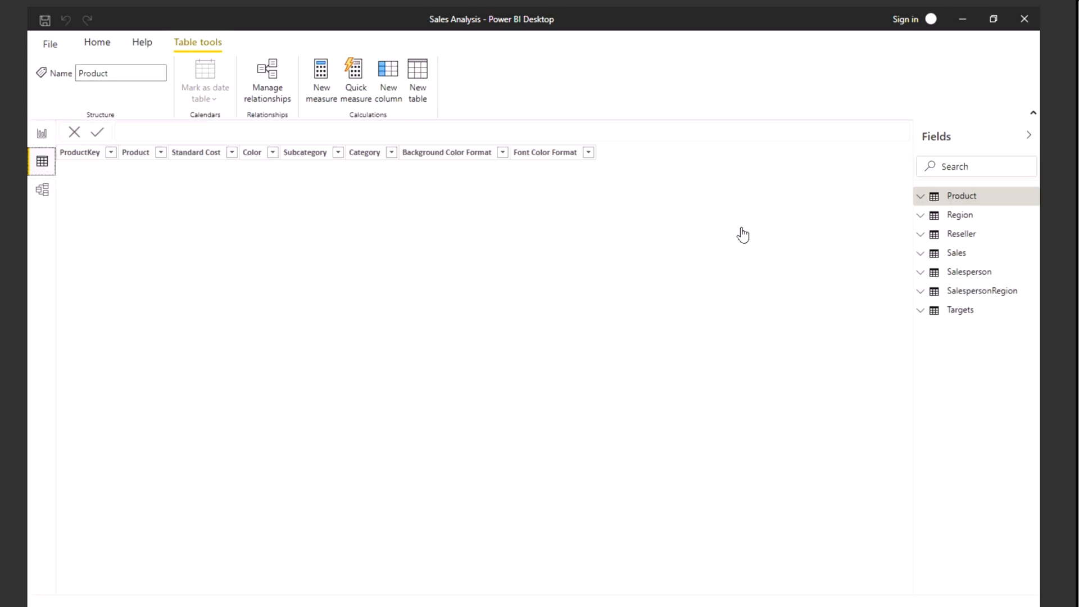
pyautogui.click(963, 217)
pyautogui.click(960, 239)
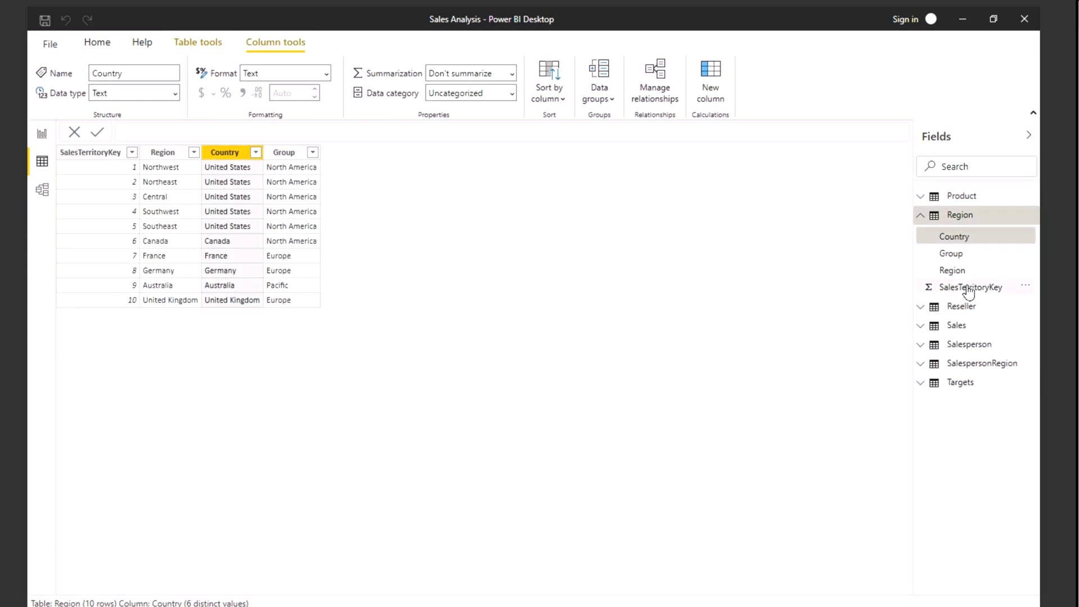
pyautogui.click(968, 288)
pyautogui.click(957, 326)
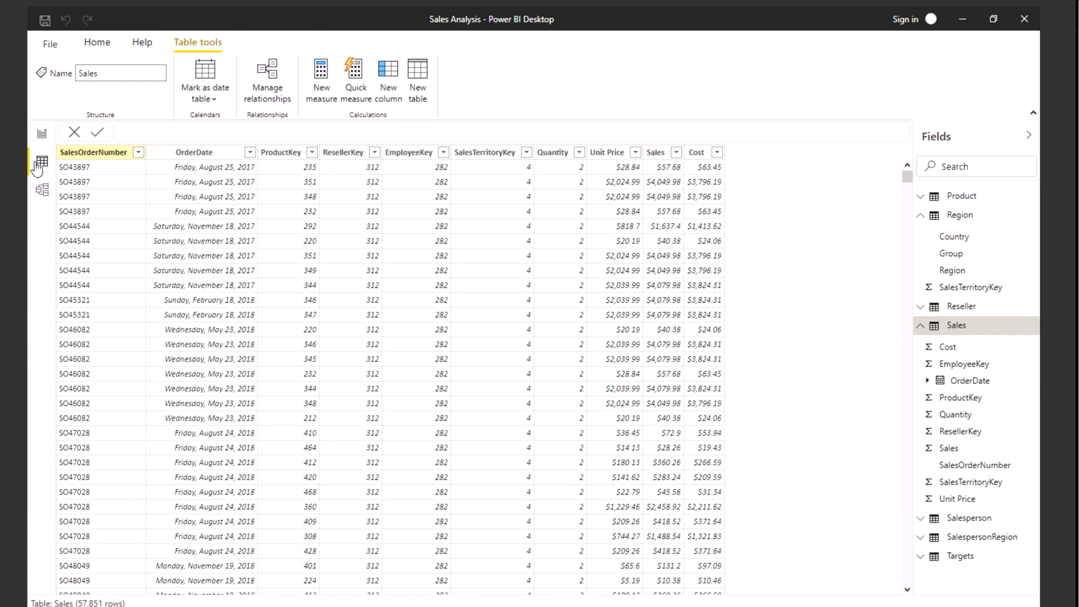
# Upgrade the model view to the new design and show the database in the table card headers.
pyautogui.click(39, 192)
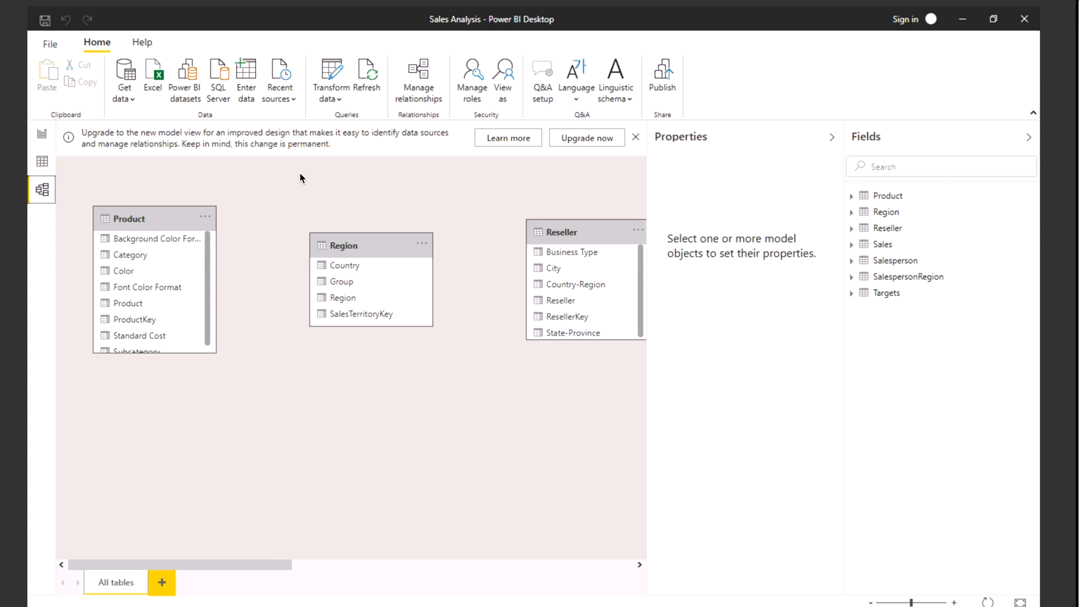
pyautogui.click(584, 139)
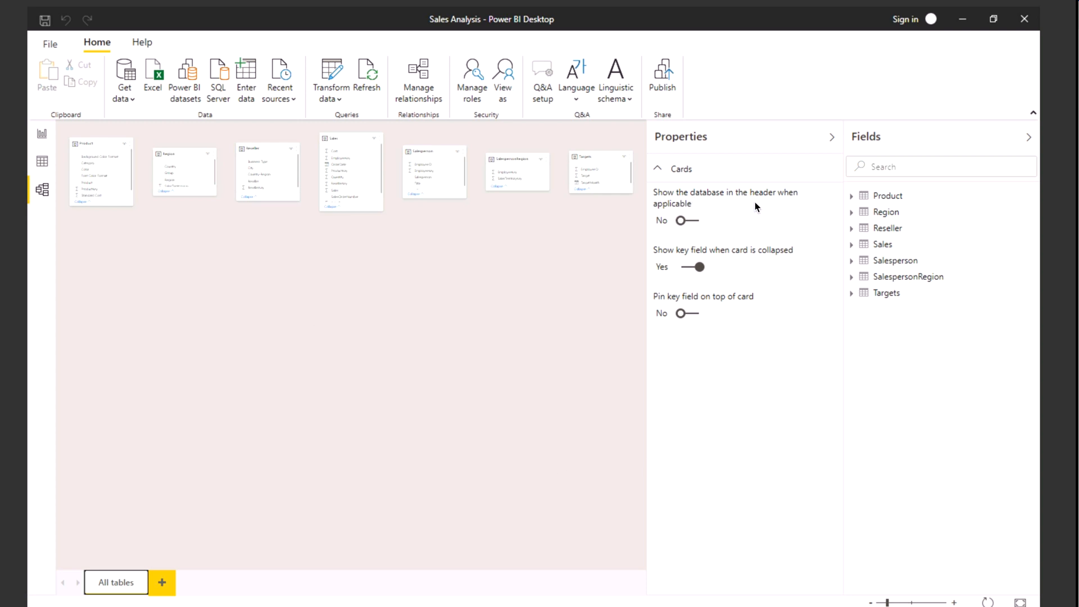
pyautogui.click(687, 222)
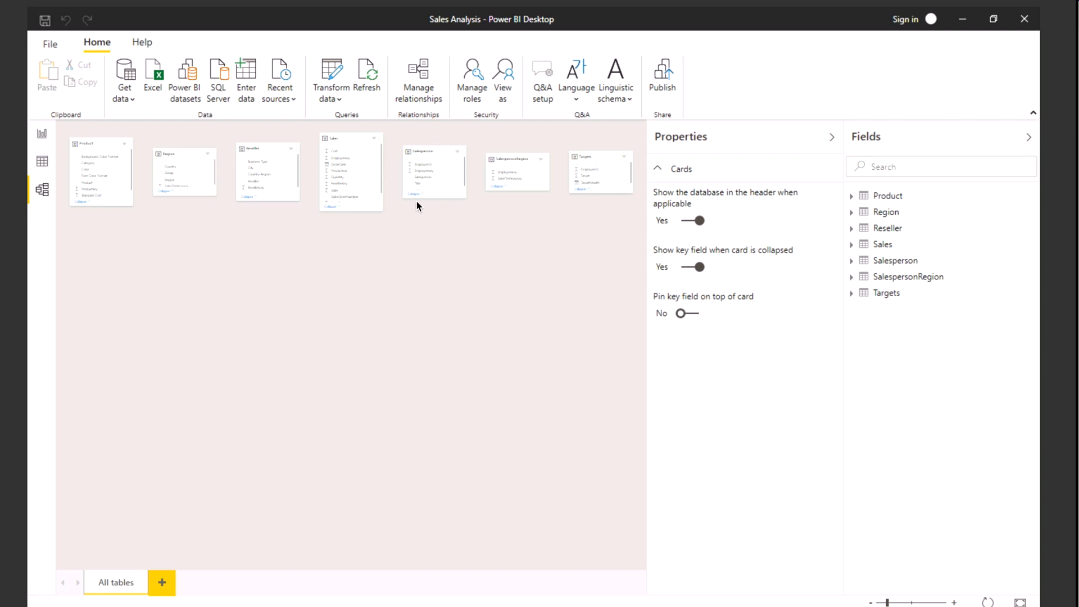
# Collapse the Sales table card in the model diagram and expand it again.
pyautogui.click(902, 602)
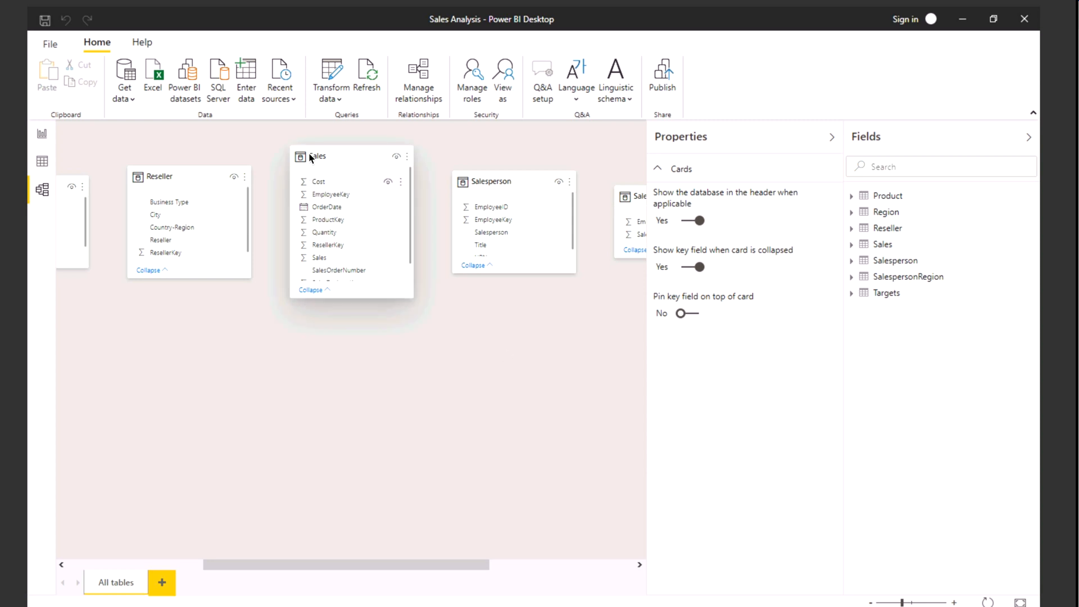
pyautogui.click(311, 290)
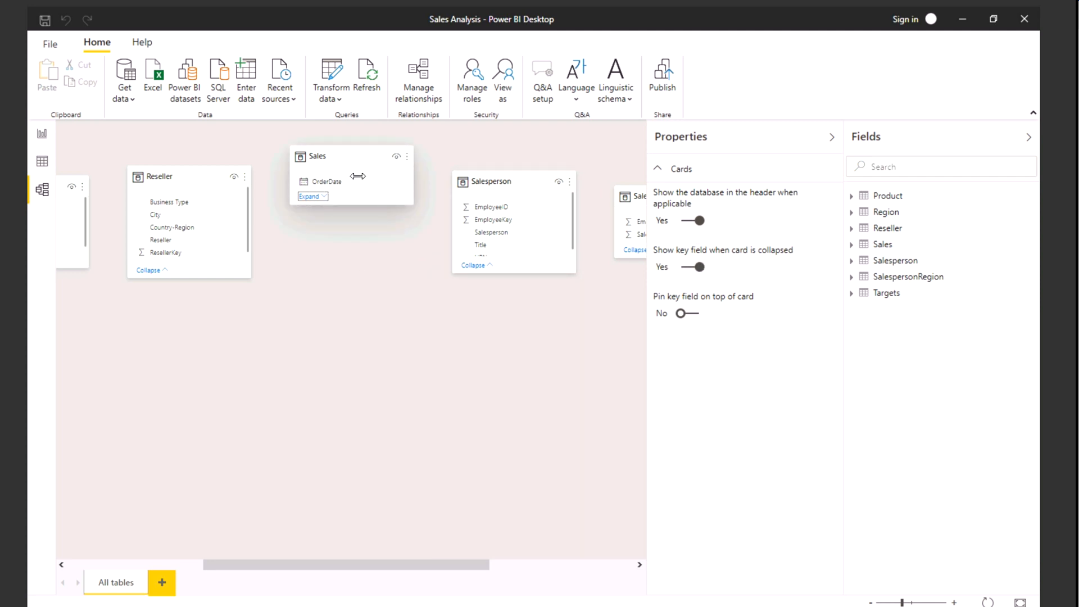
pyautogui.click(315, 198)
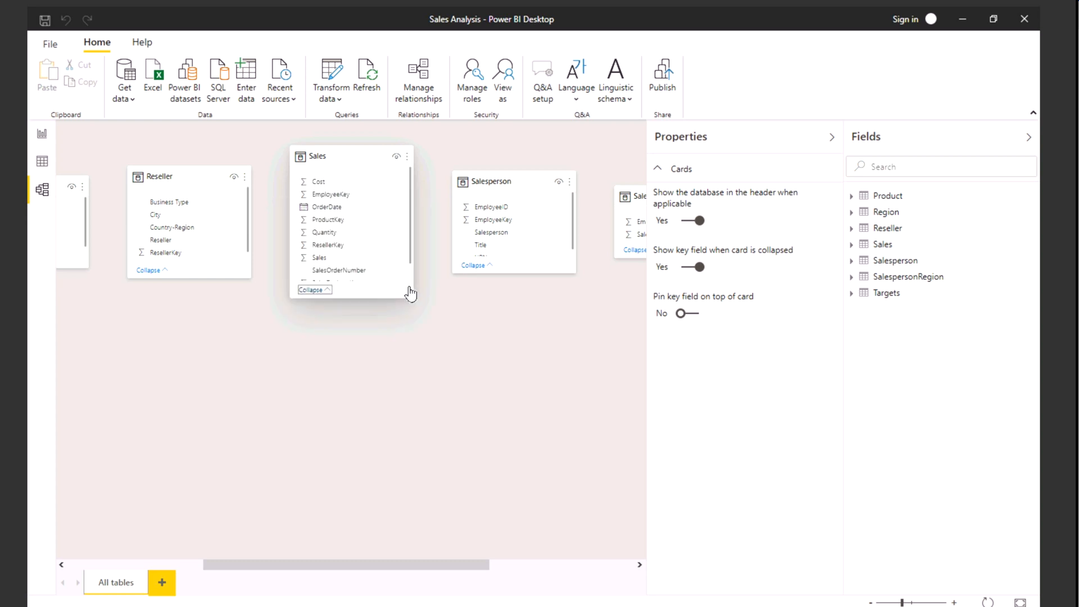
# Enlarge the Sales table card to show more fields and pin key fields on top of the cards.
pyautogui.click(406, 296)
pyautogui.moveTo(400, 299); pyautogui.dragTo(384, 319)
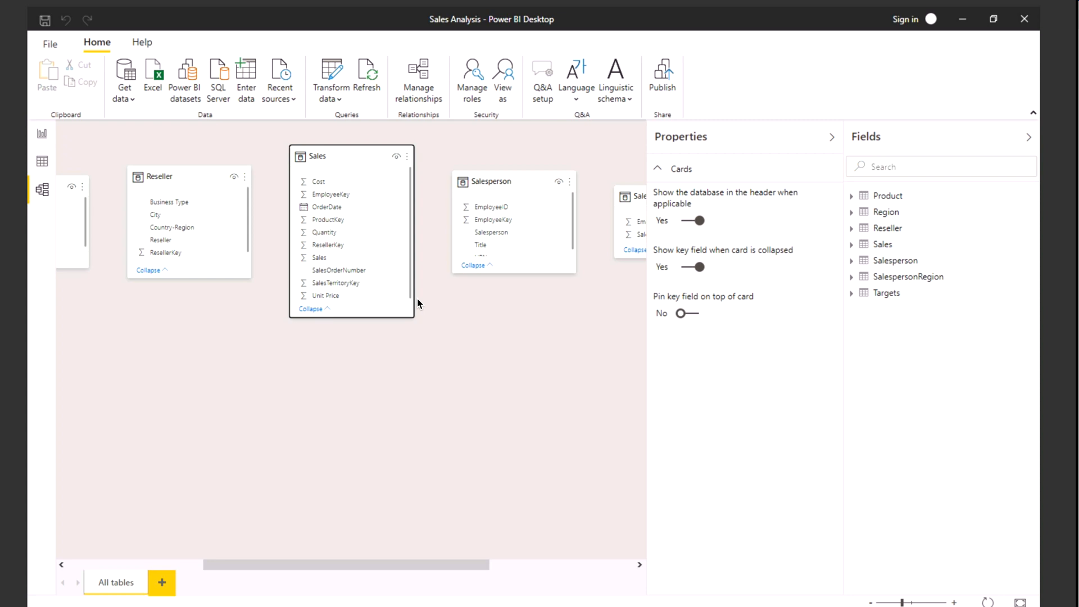
pyautogui.moveTo(415, 303)
pyautogui.mouseDown()
pyautogui.moveTo(384, 304)
pyautogui.moveTo(412, 302)
pyautogui.mouseUp()
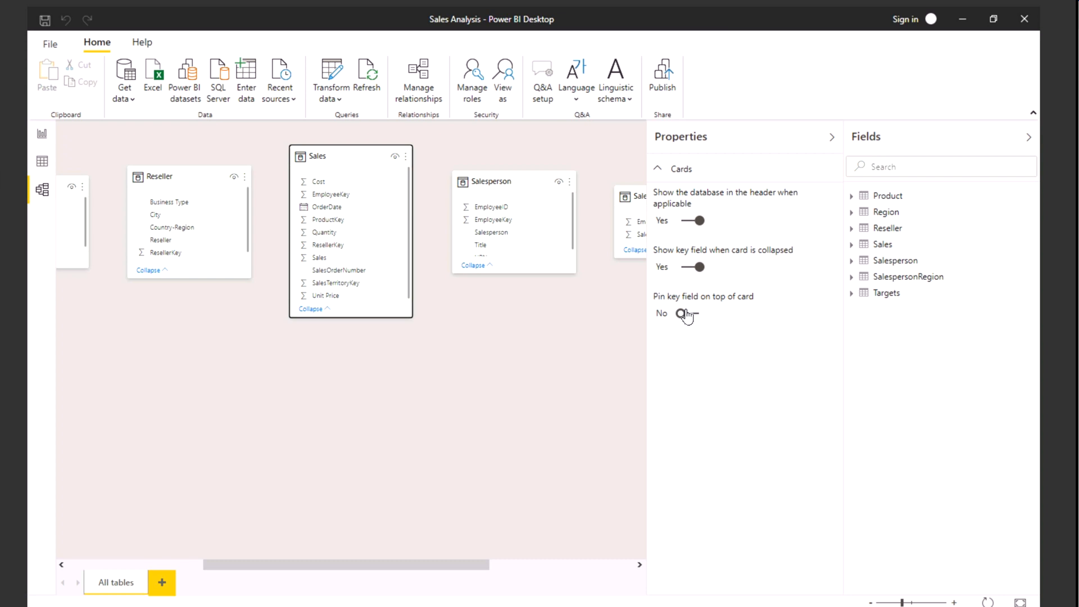
pyautogui.click(686, 313)
pyautogui.click(160, 131)
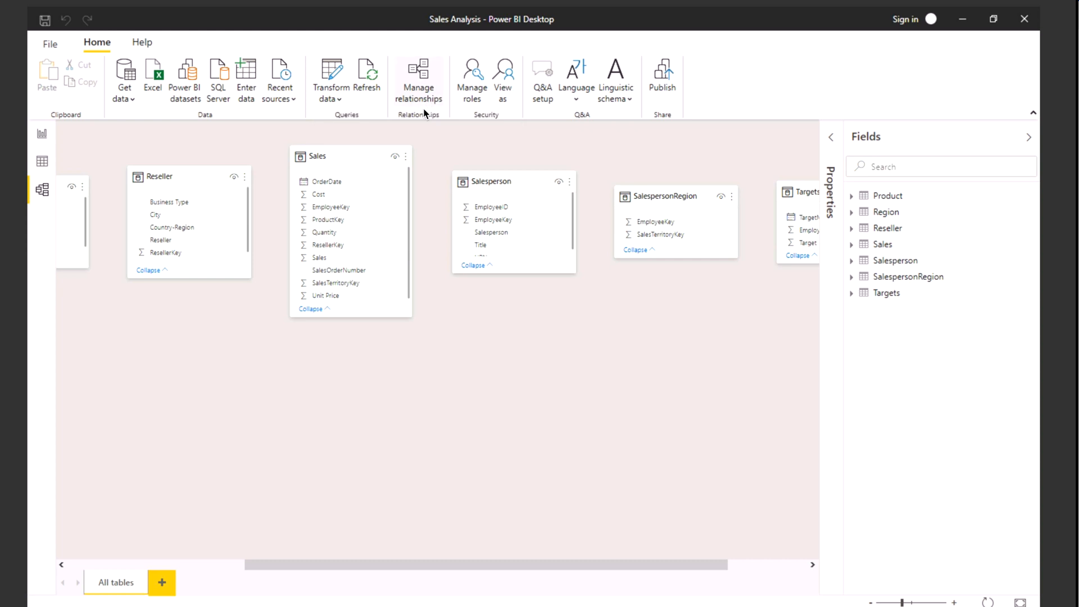
# Start a new relationship from the Sales table to the Product table, matched on ProductKey.
pyautogui.click(427, 81)
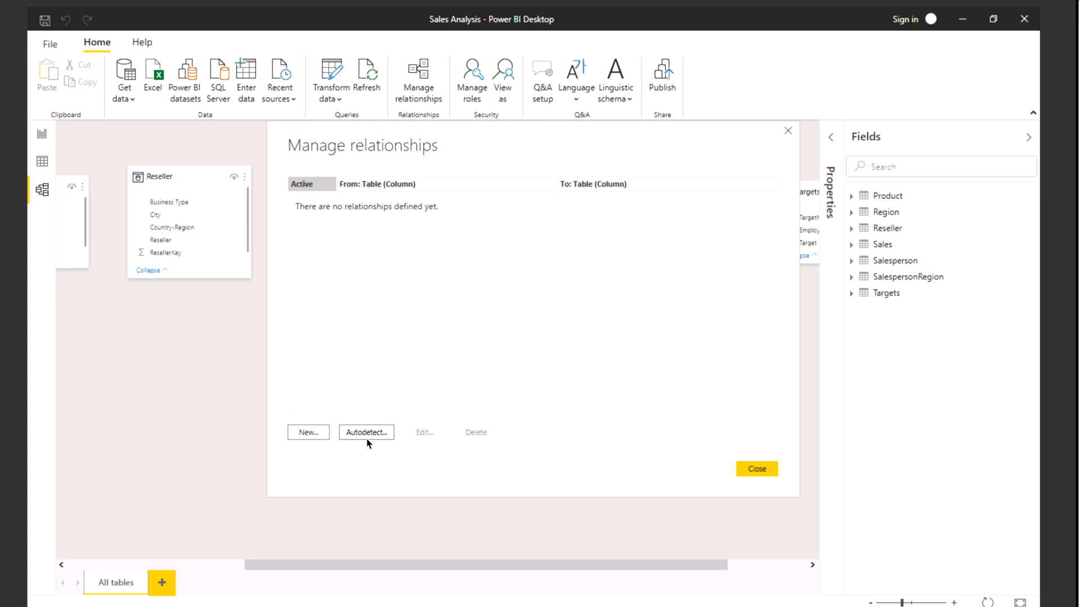
pyautogui.click(317, 438)
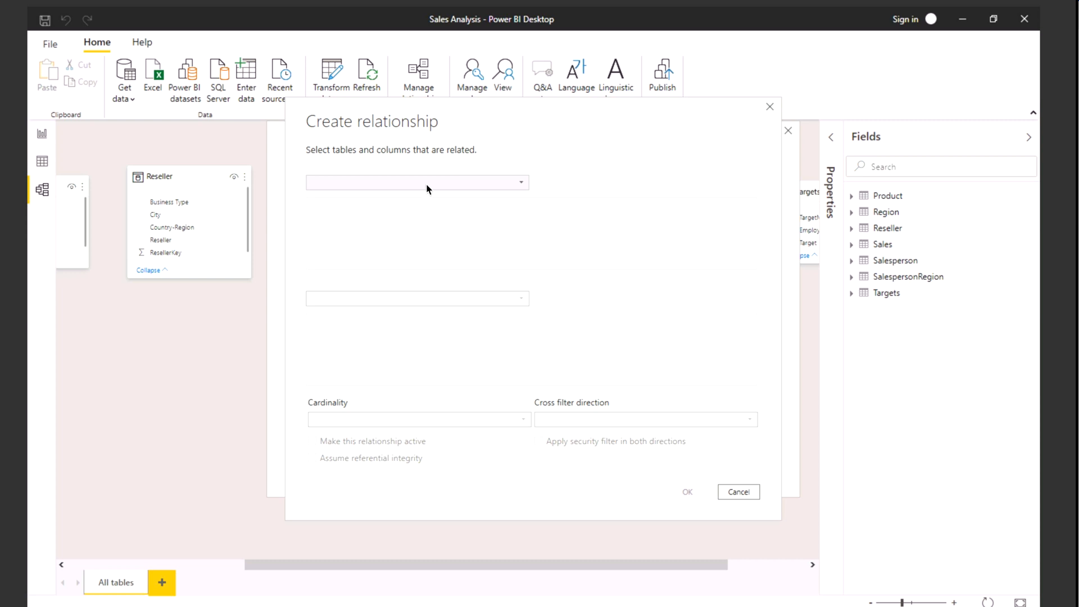
pyautogui.click(429, 188)
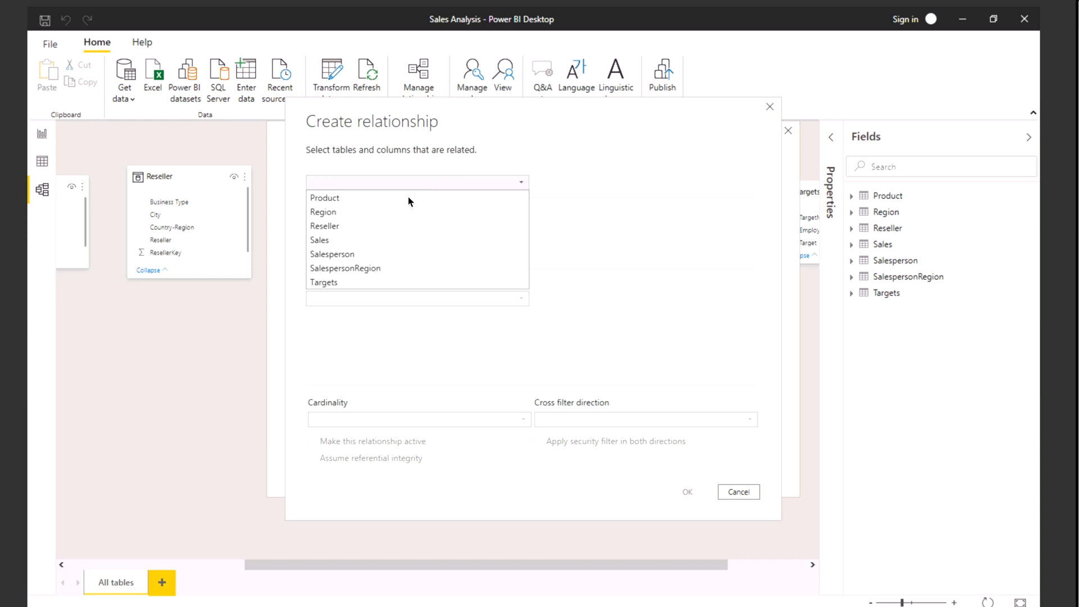
pyautogui.click(373, 240)
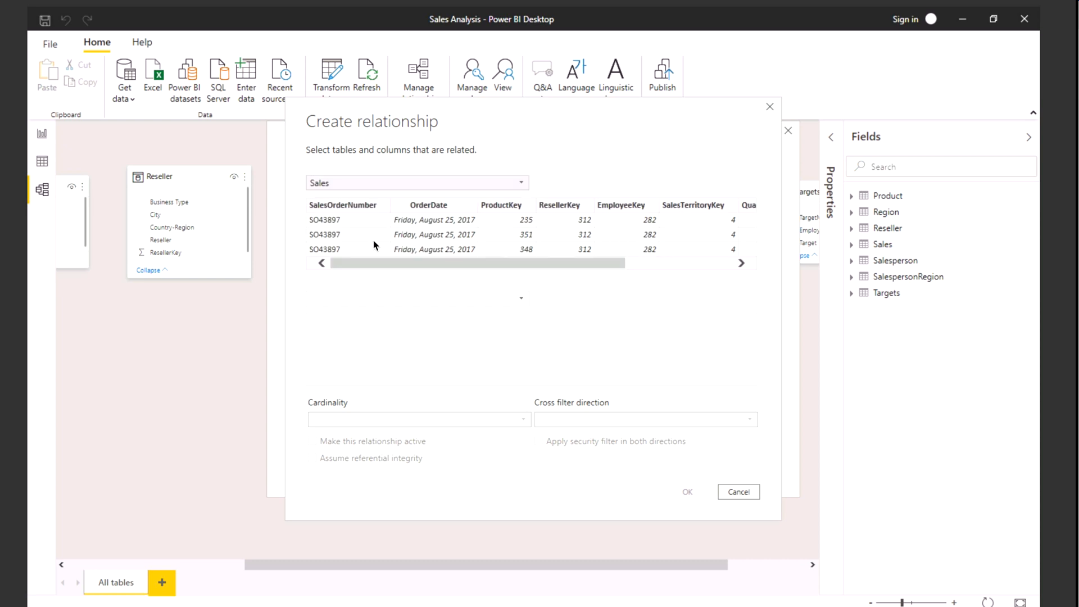
pyautogui.click(419, 301)
pyautogui.click(397, 316)
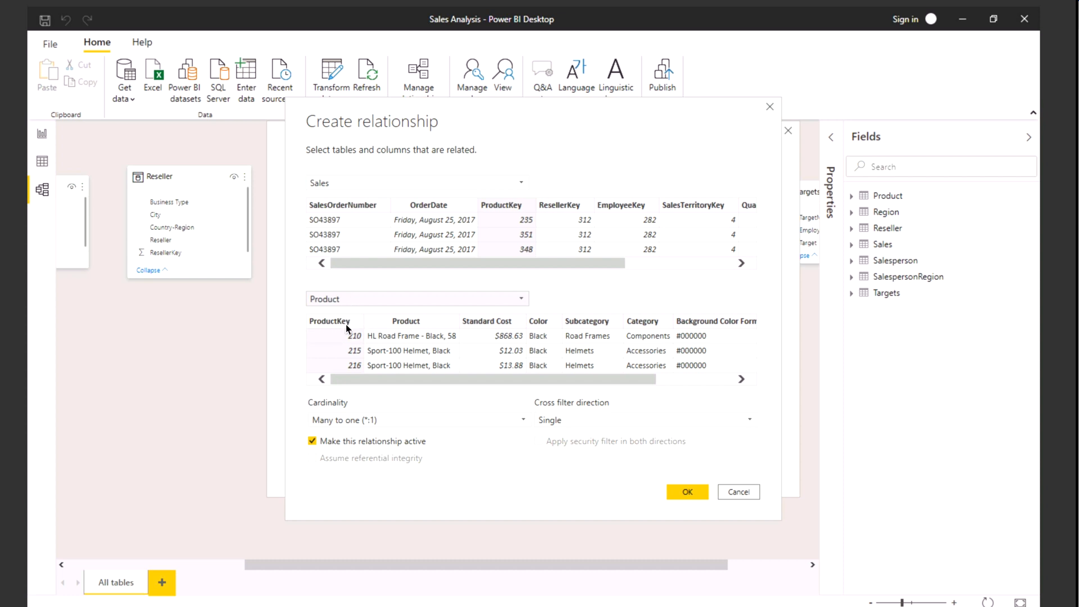
pyautogui.click(563, 205)
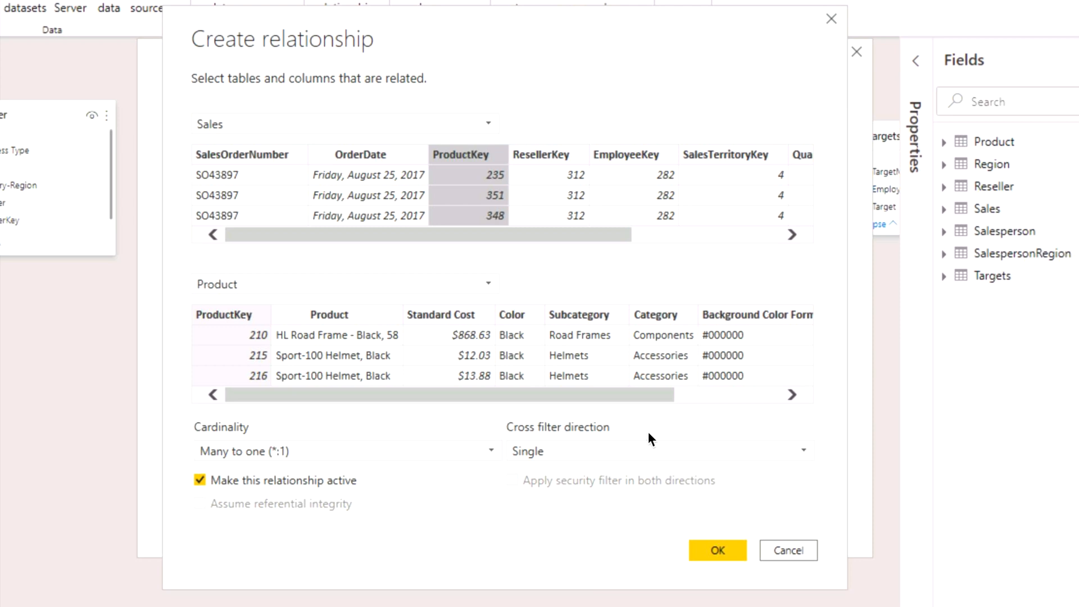
# Review the cardinality and cross filter direction options available for the Sales–Product relationship.
pyautogui.click(445, 456)
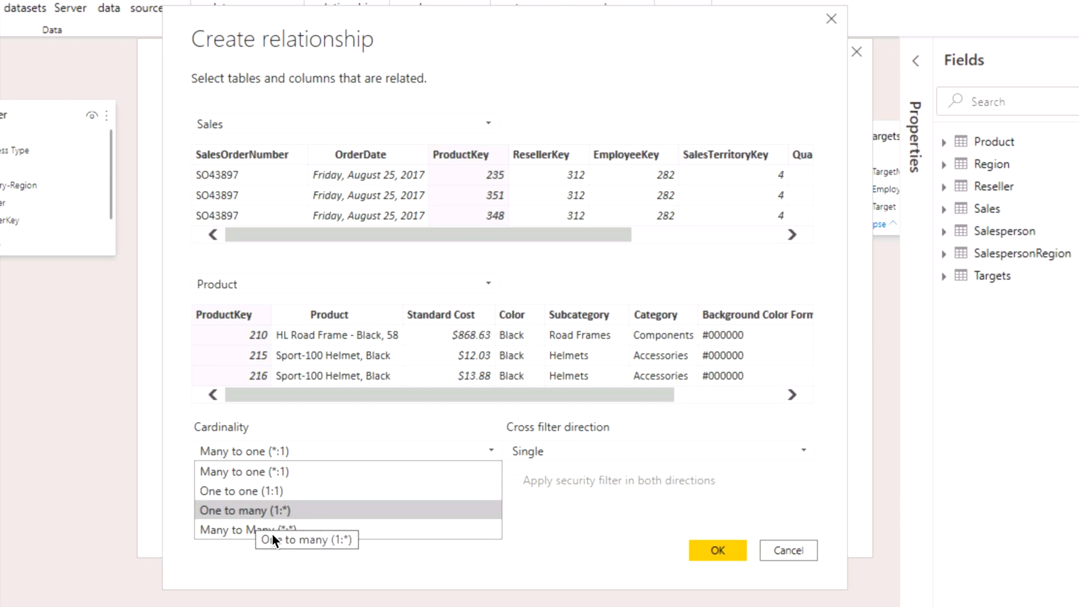
pyautogui.click(384, 570)
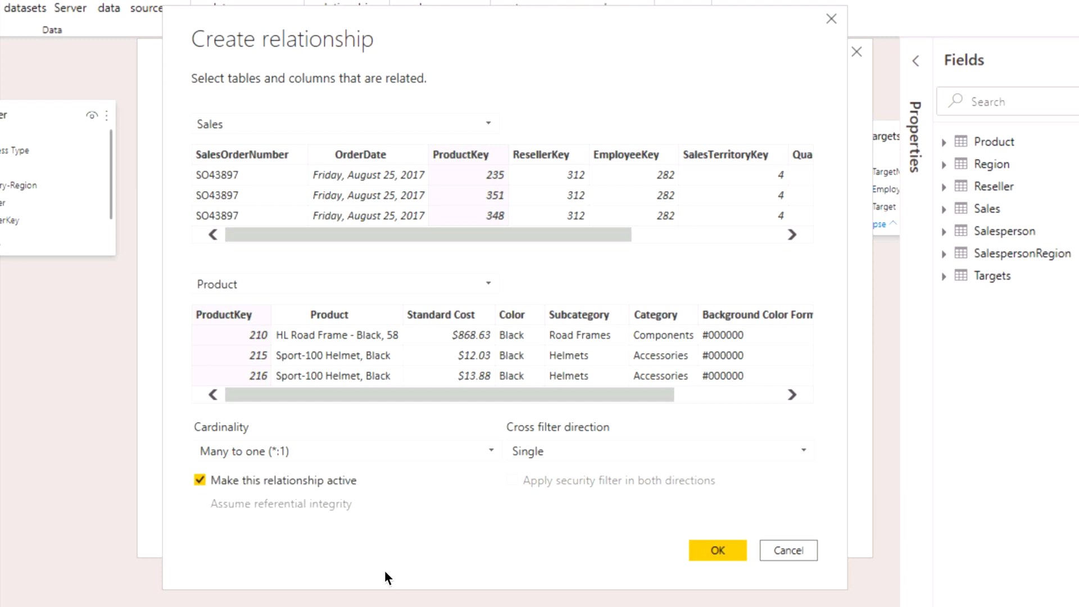
pyautogui.click(588, 458)
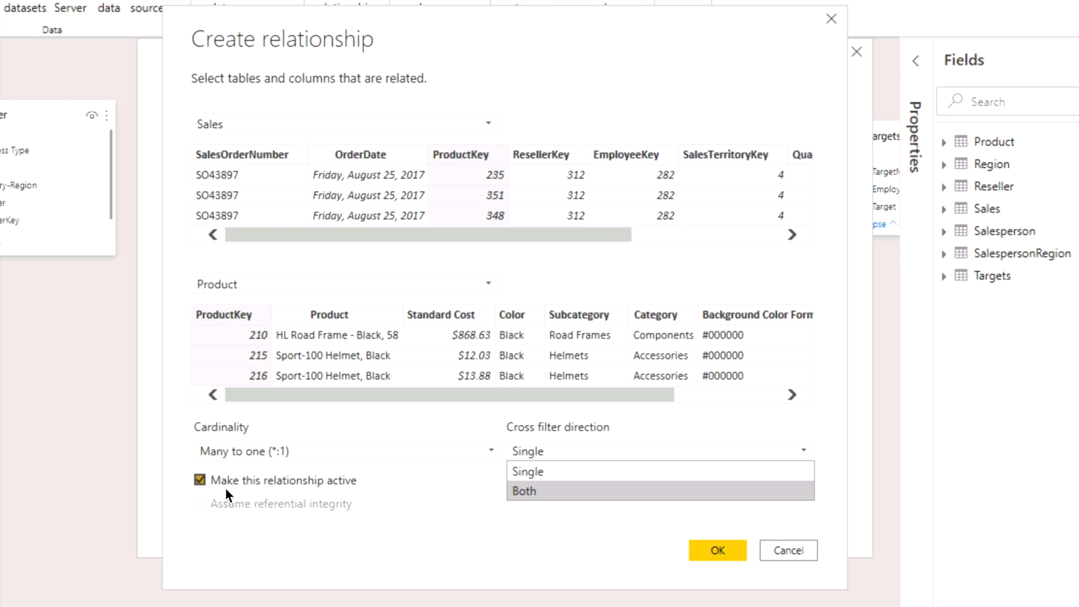
# Make the Sales–Product relationship inactive and set its cross filter direction to Both.
pyautogui.click(210, 488)
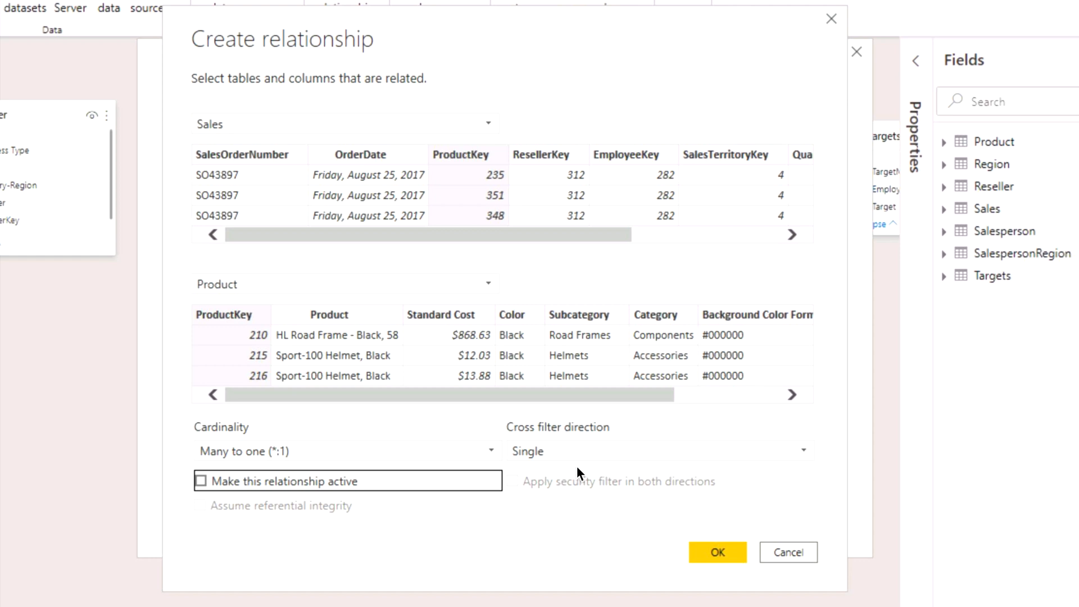
pyautogui.click(656, 450)
pyautogui.click(616, 495)
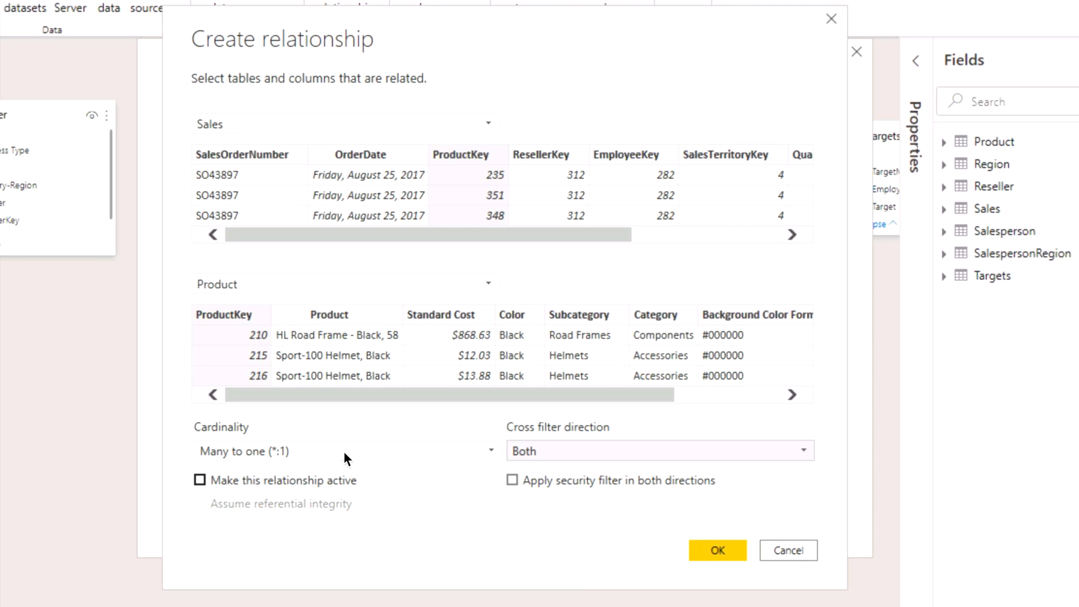
# Make the Sales–Product relationship active again and set its cross filter direction to Single.
pyautogui.click(237, 484)
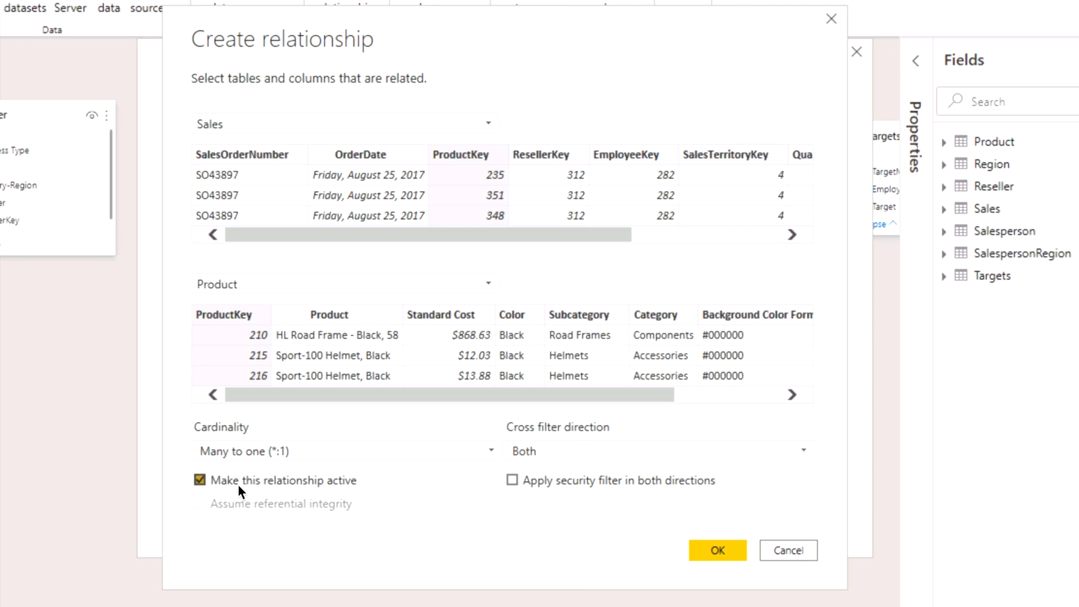
pyautogui.click(541, 450)
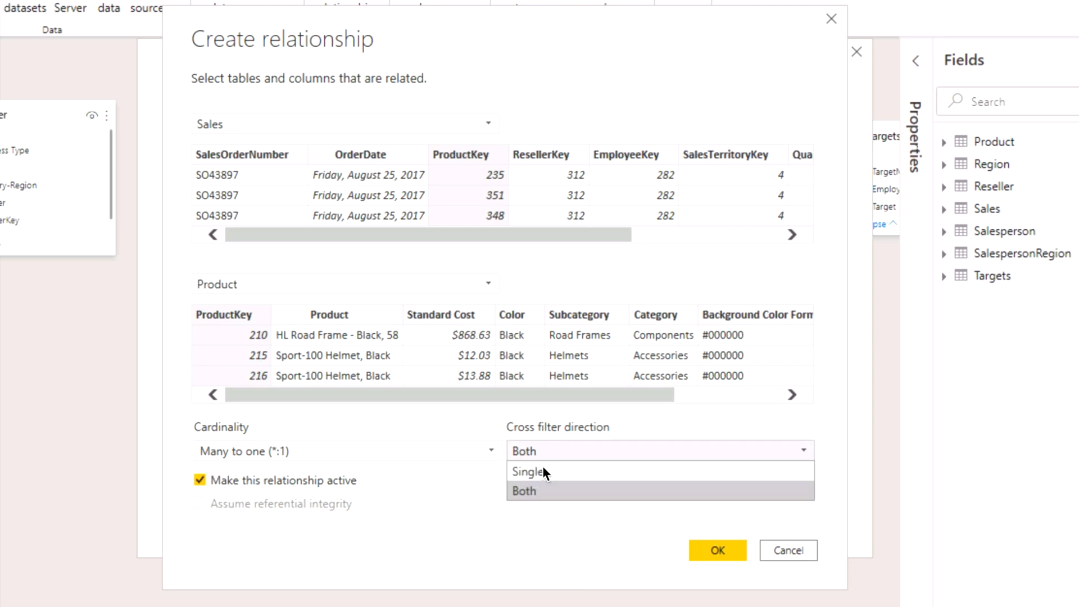
pyautogui.click(544, 468)
# Try the Many to Many (*:*) cardinality and check its cross filter direction options.
pyautogui.click(360, 451)
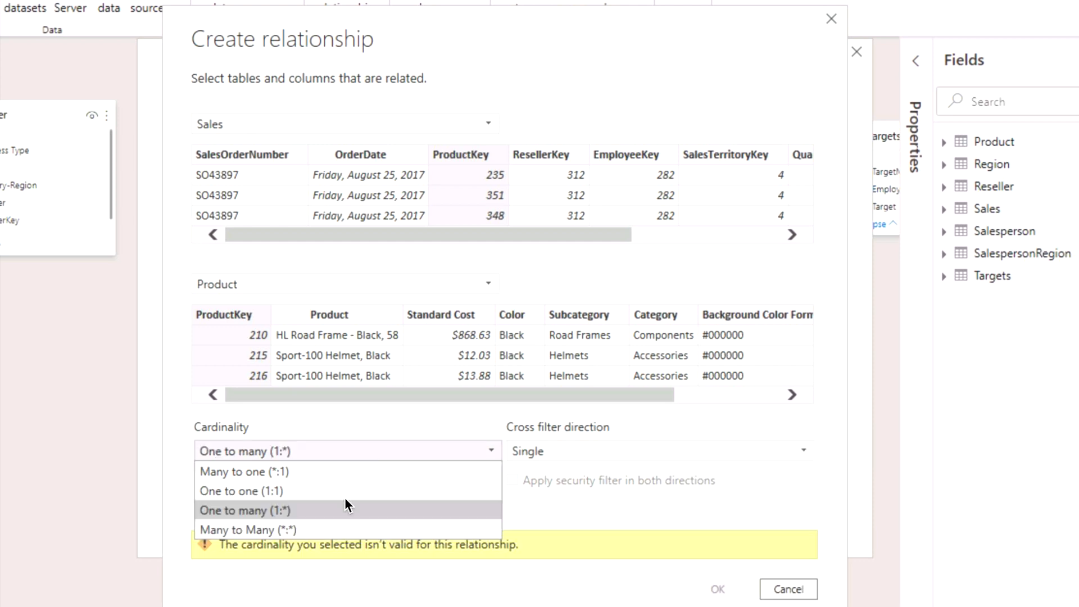
pyautogui.click(320, 529)
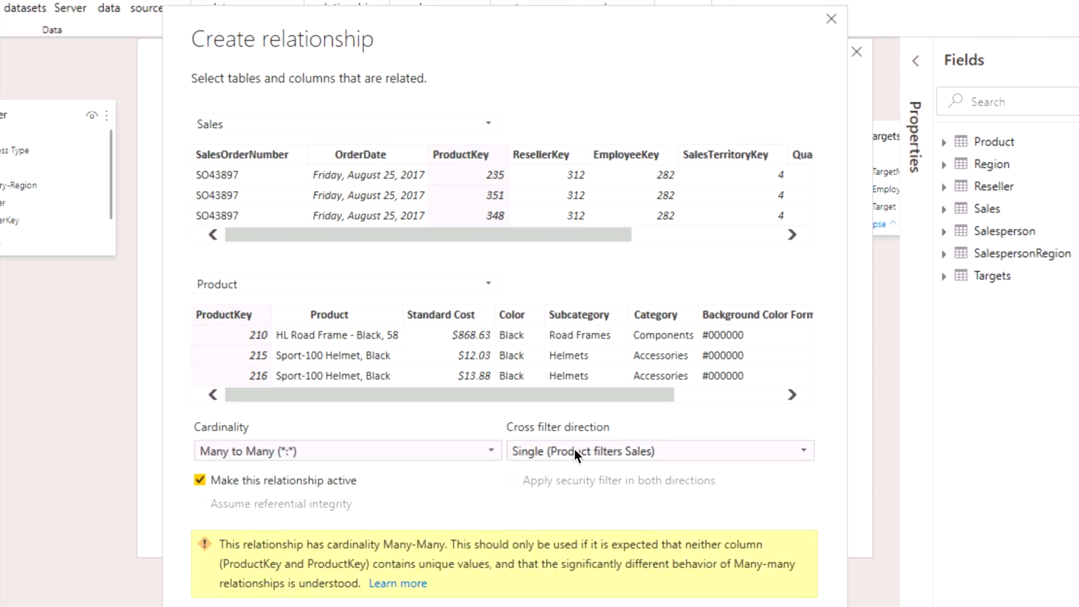
pyautogui.click(586, 455)
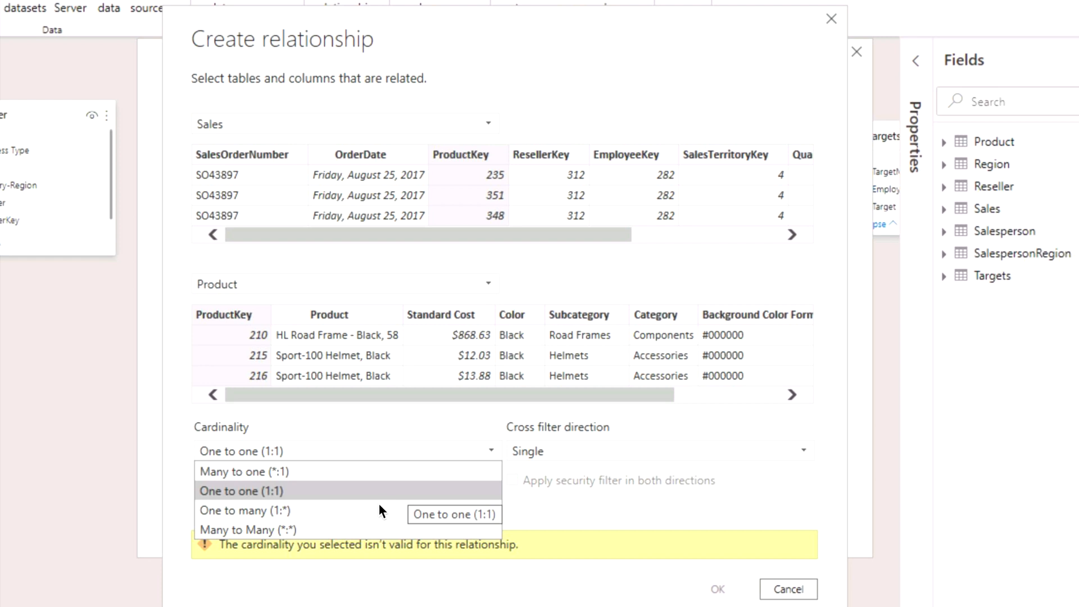
# Check the cross filter direction options available with the One to one (1:1) cardinality.
pyautogui.click(437, 444)
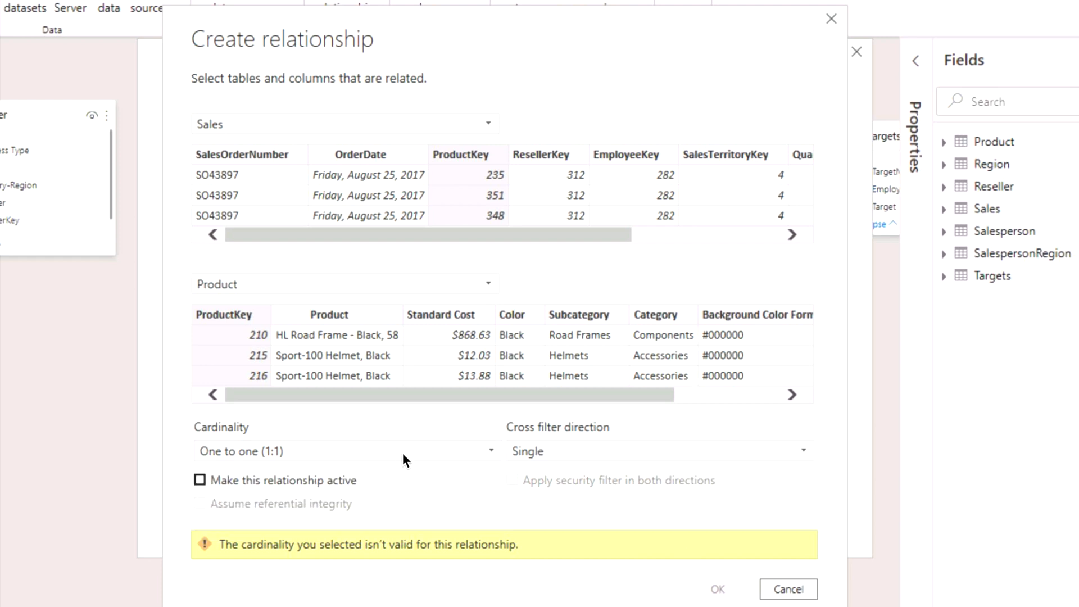
pyautogui.click(614, 450)
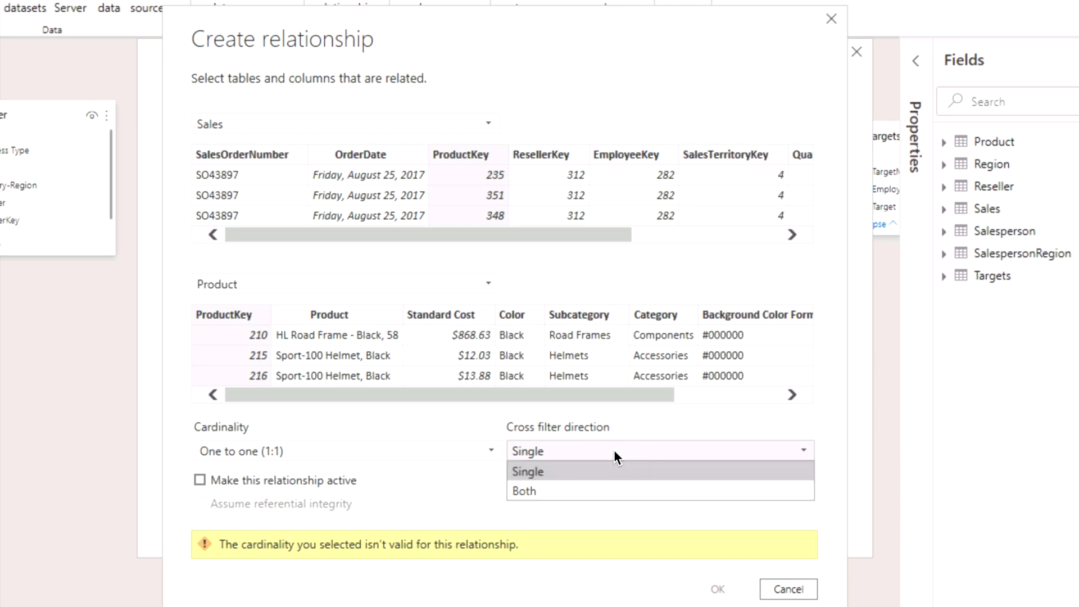
pyautogui.click(614, 449)
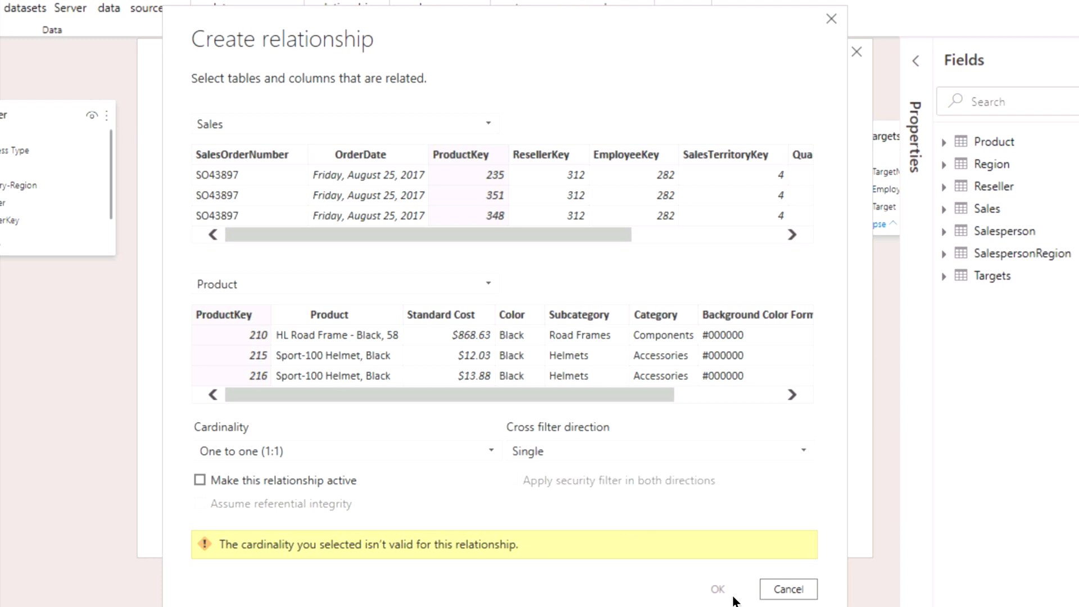
# Set the relationship's cross filter direction to Both and its cardinality to Many to one (*:1).
pyautogui.click(649, 451)
pyautogui.click(603, 495)
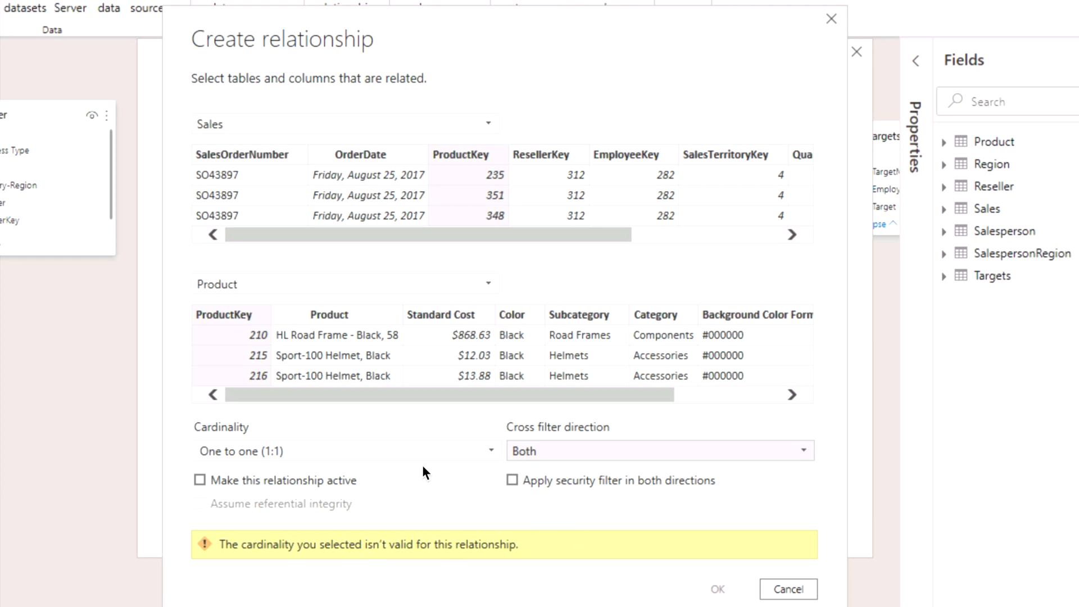
pyautogui.click(443, 450)
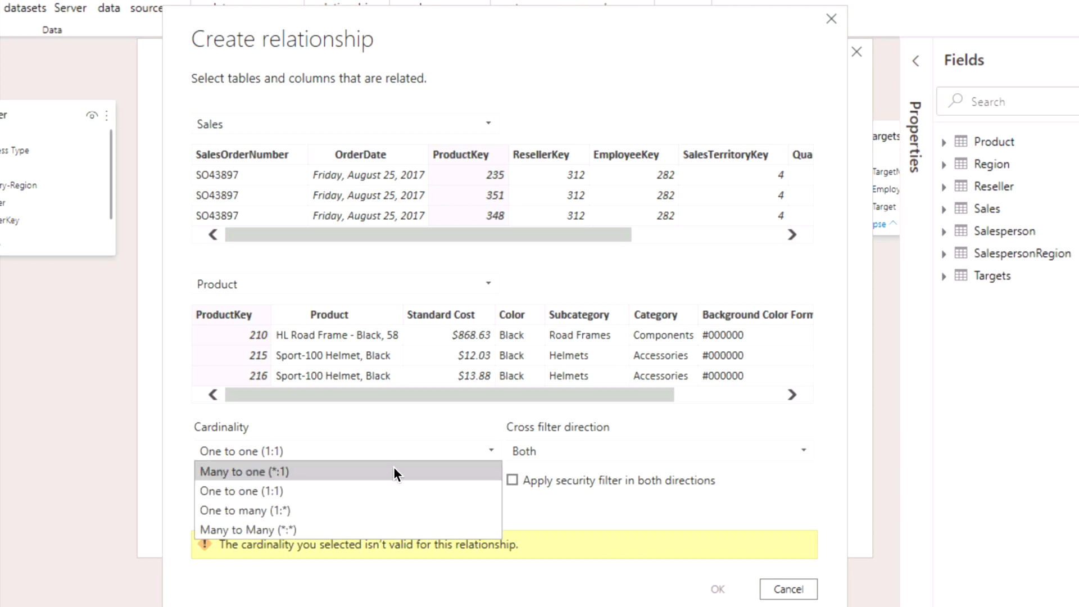
pyautogui.click(394, 470)
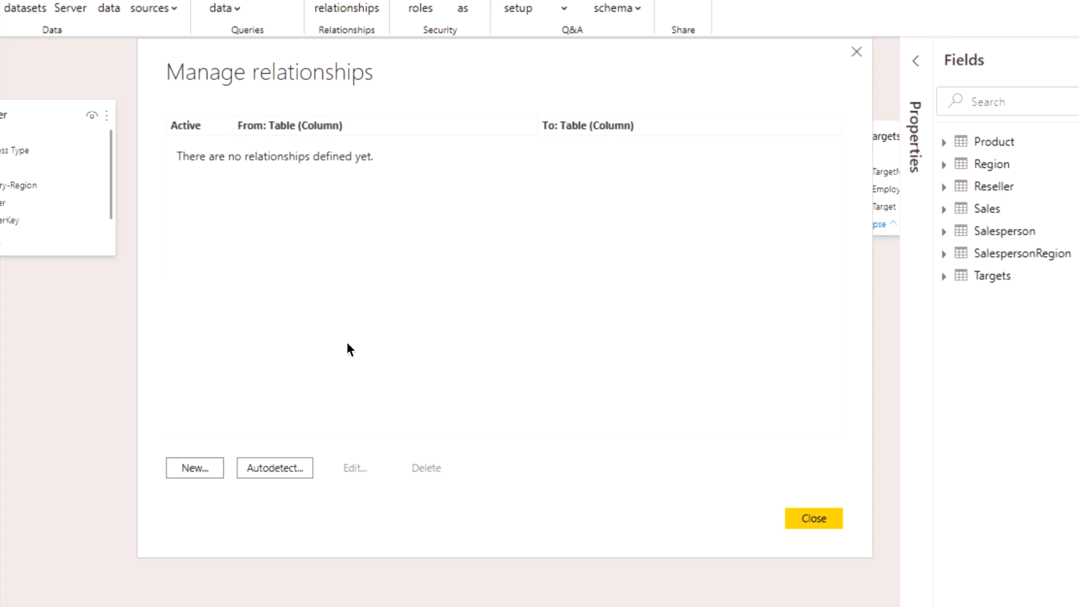
# Autodetect the model's relationships and review the settings of the Sales–Salesperson relationship without changing them.
pyautogui.click(274, 470)
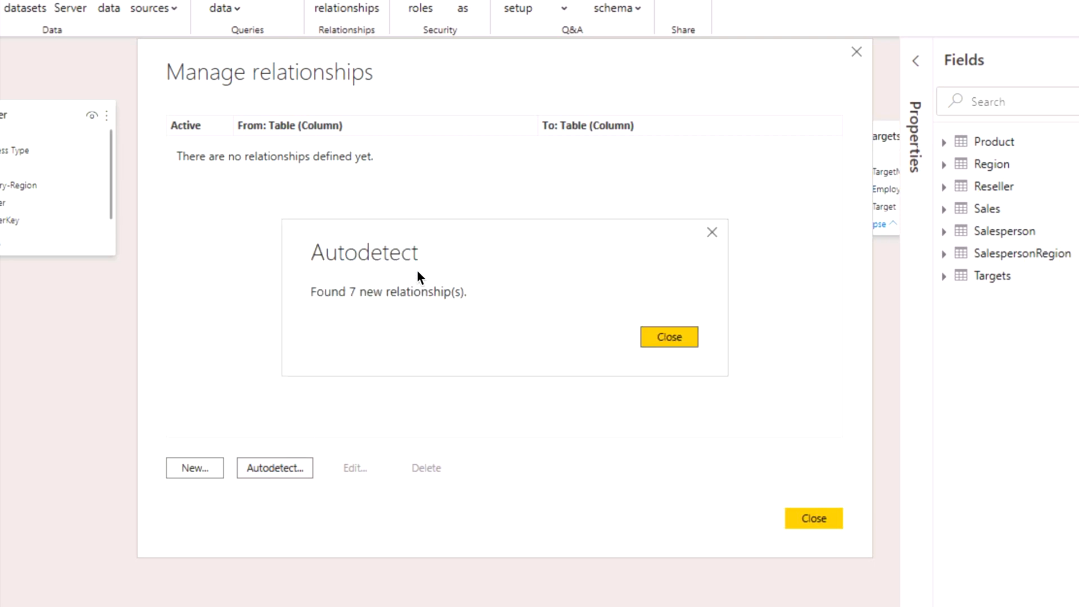
pyautogui.click(656, 333)
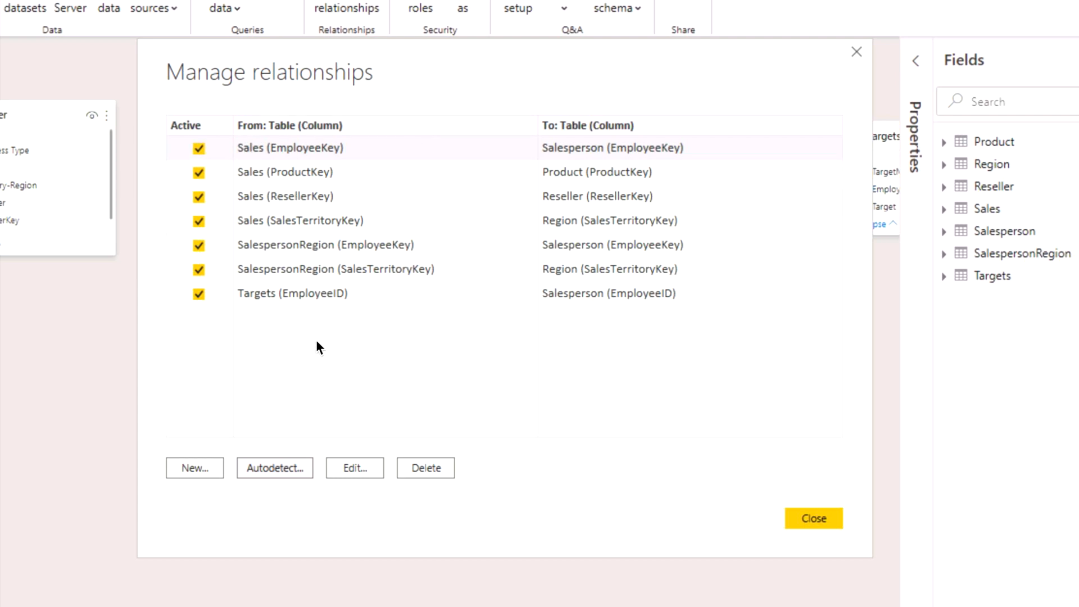
pyautogui.click(346, 467)
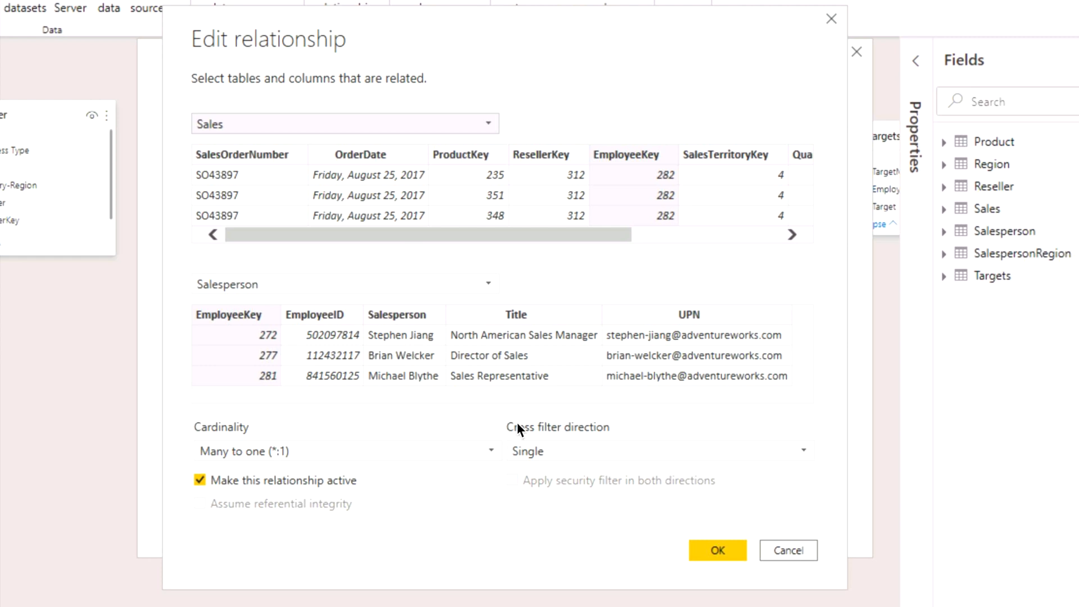
pyautogui.click(787, 560)
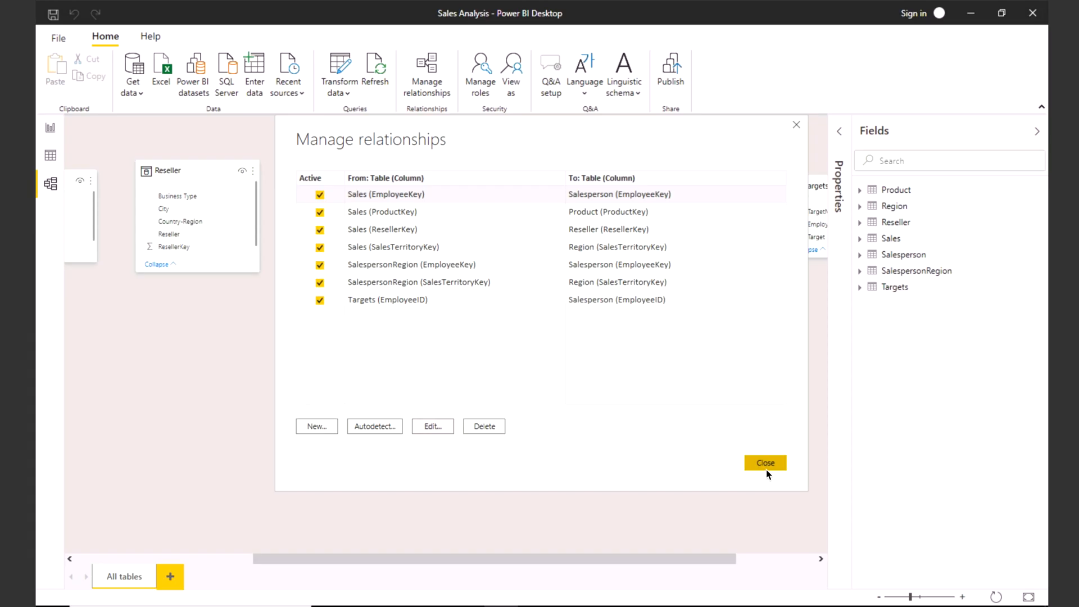
pyautogui.click(814, 519)
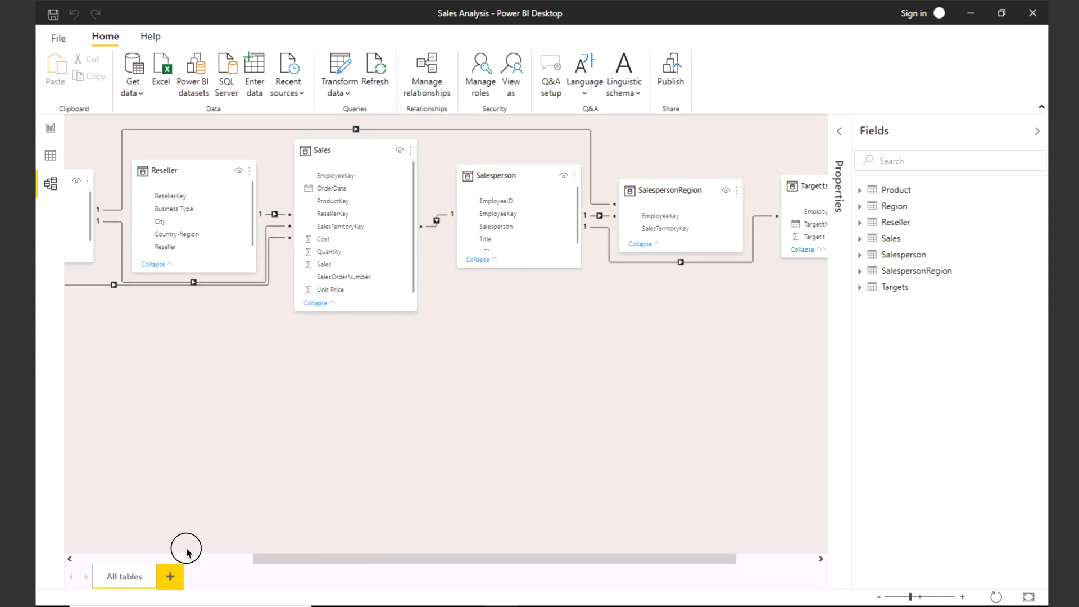
# Place the Targets table below the Salesperson table and delete the relationship between them.
pyautogui.hscroll(3, 174, 550)
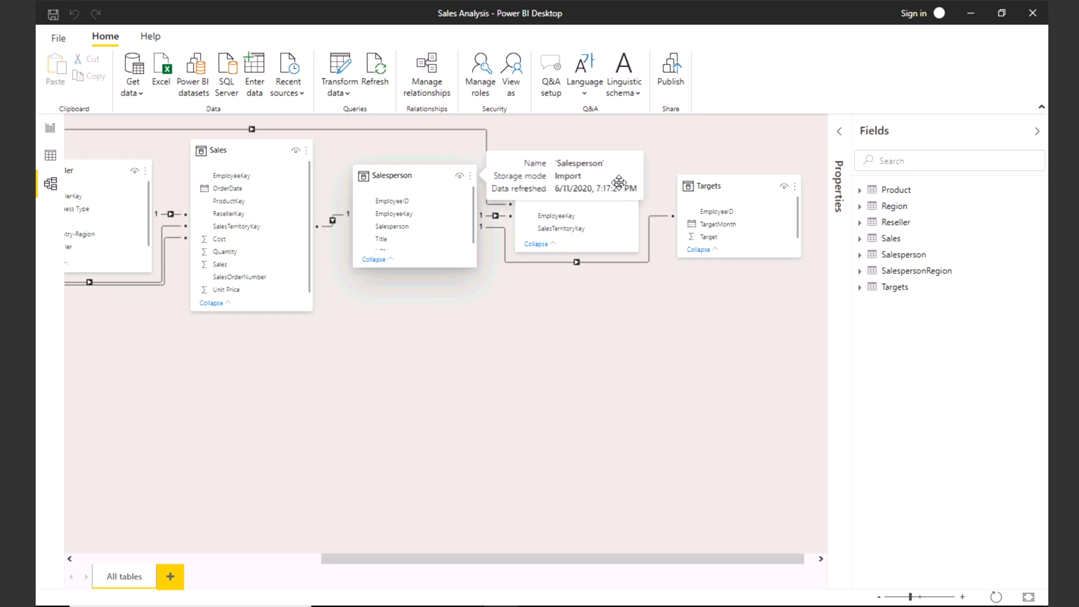
pyautogui.moveTo(647, 261); pyautogui.dragTo(419, 447)
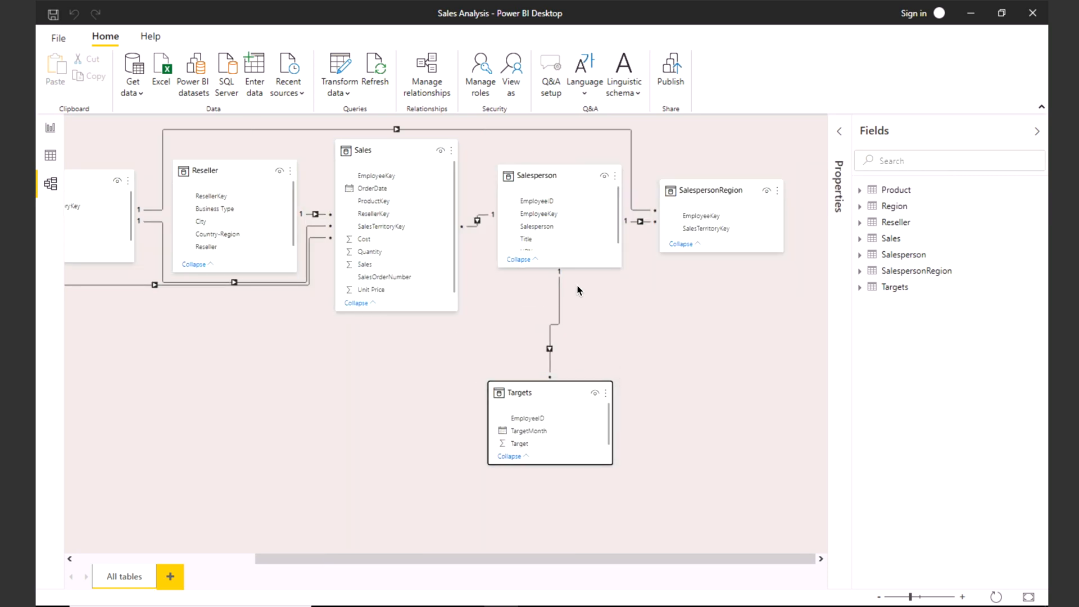
pyautogui.rightClick(560, 309)
pyautogui.click(562, 313)
pyautogui.click(608, 331)
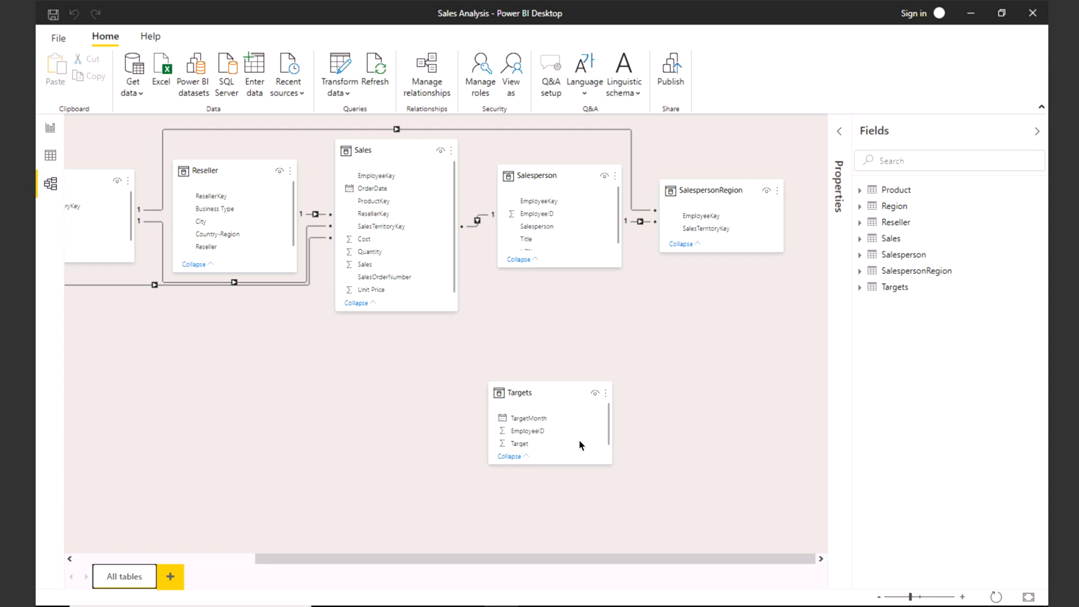
# Recreate the relationship between Salesperson and Targets by linking their EmployeeID columns, keeping both tables clear of each other.
pyautogui.click(543, 432)
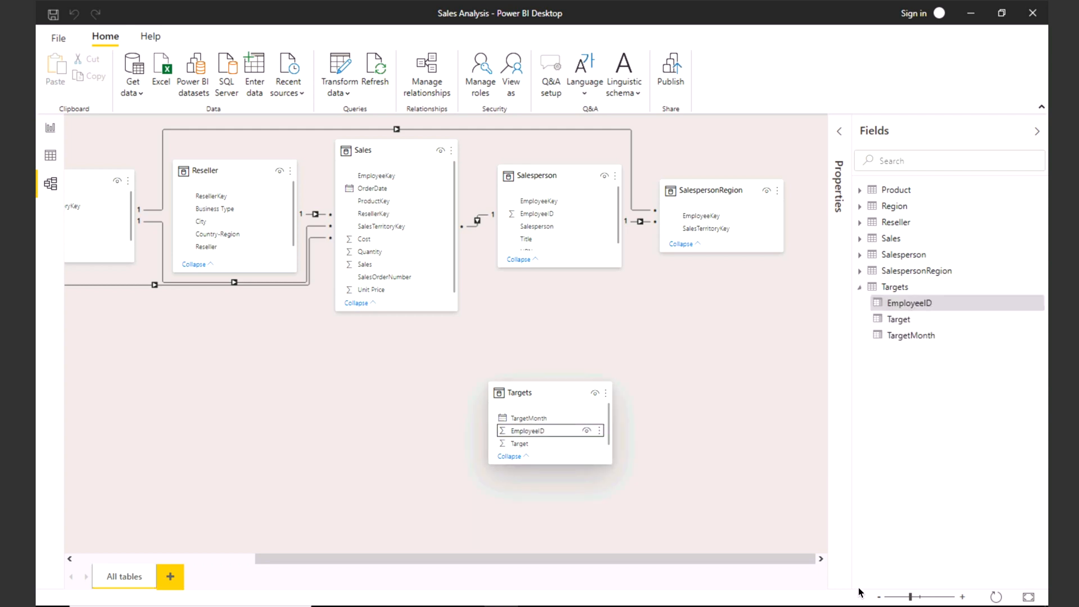
pyautogui.click(929, 597)
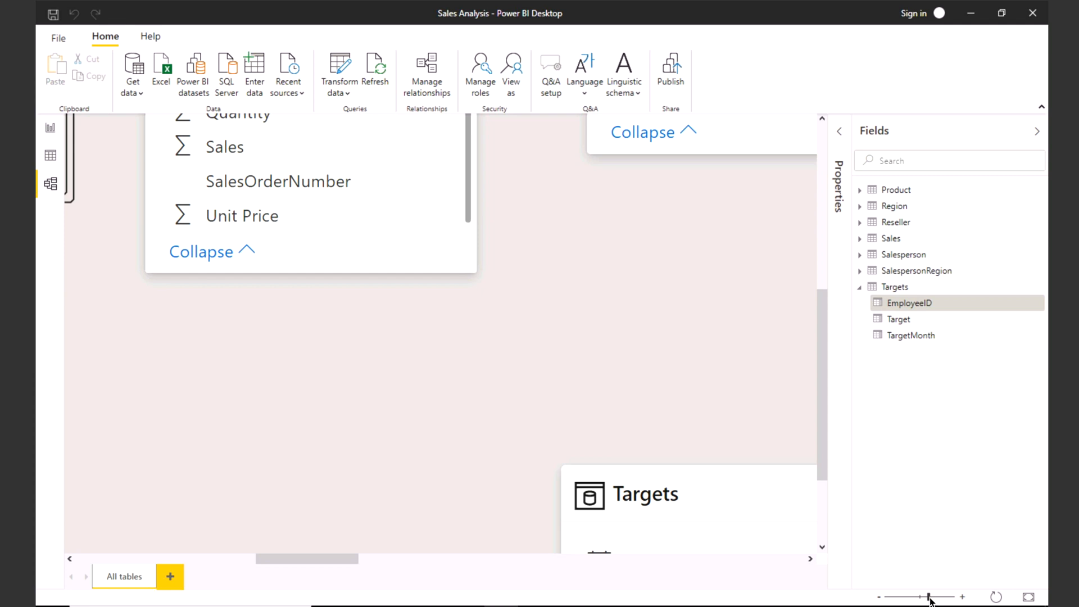
pyautogui.moveTo(699, 470); pyautogui.dragTo(660, 415)
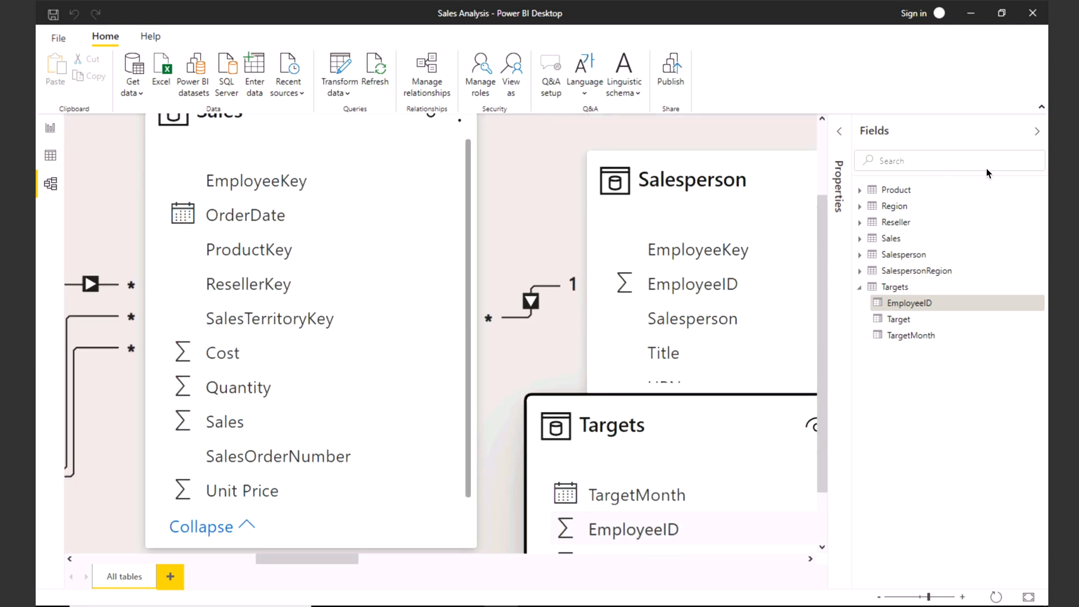
pyautogui.click(1038, 130)
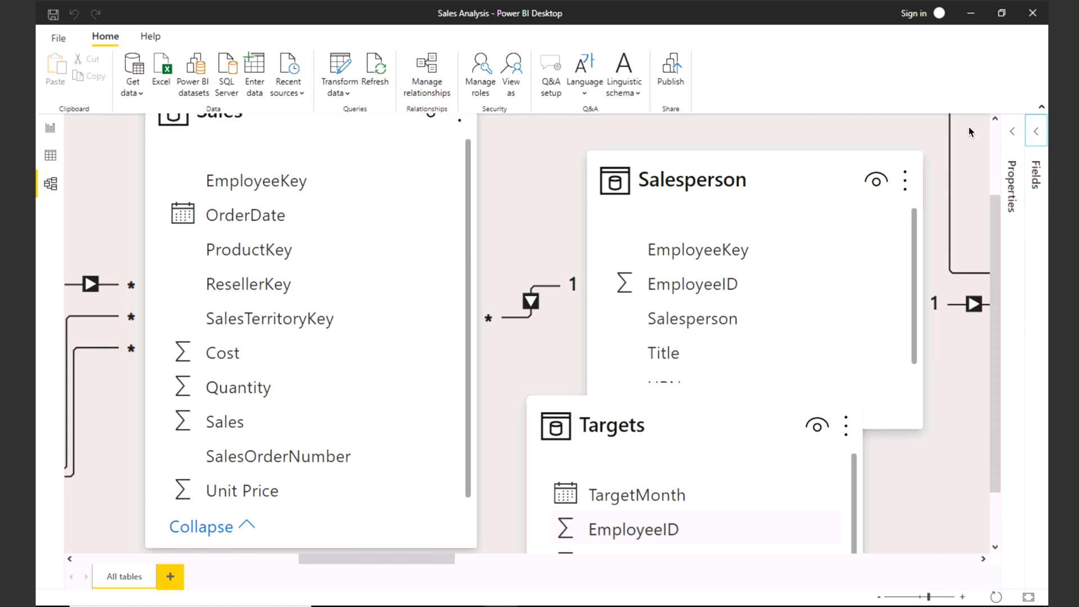
pyautogui.click(797, 177)
pyautogui.moveTo(930, 598); pyautogui.dragTo(926, 597)
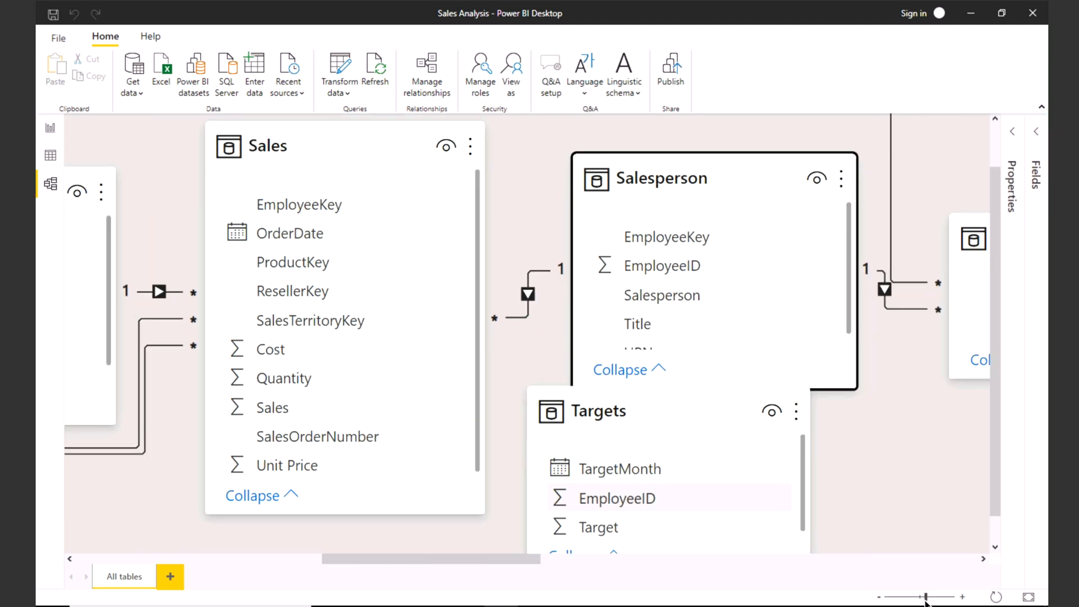
pyautogui.moveTo(705, 420); pyautogui.dragTo(757, 455)
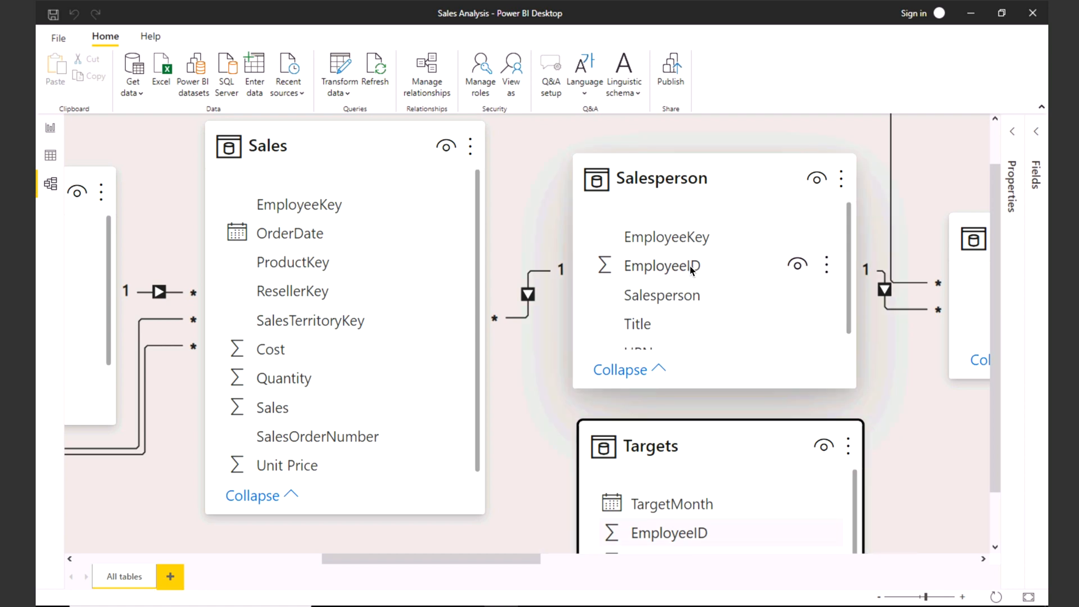
pyautogui.moveTo(692, 269); pyautogui.dragTo(673, 542)
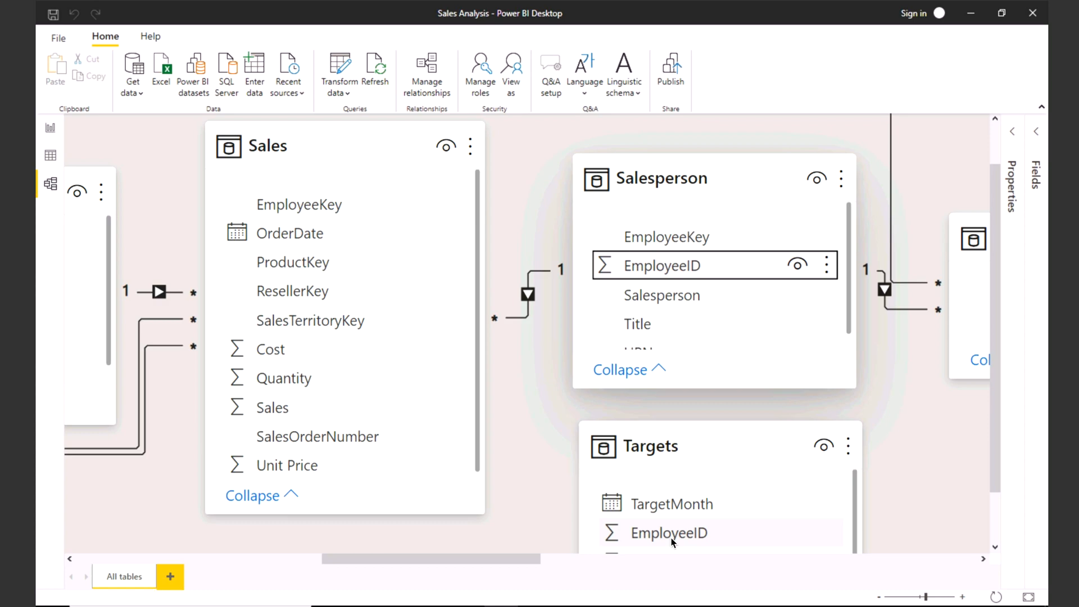
pyautogui.scroll(-1, 673, 541)
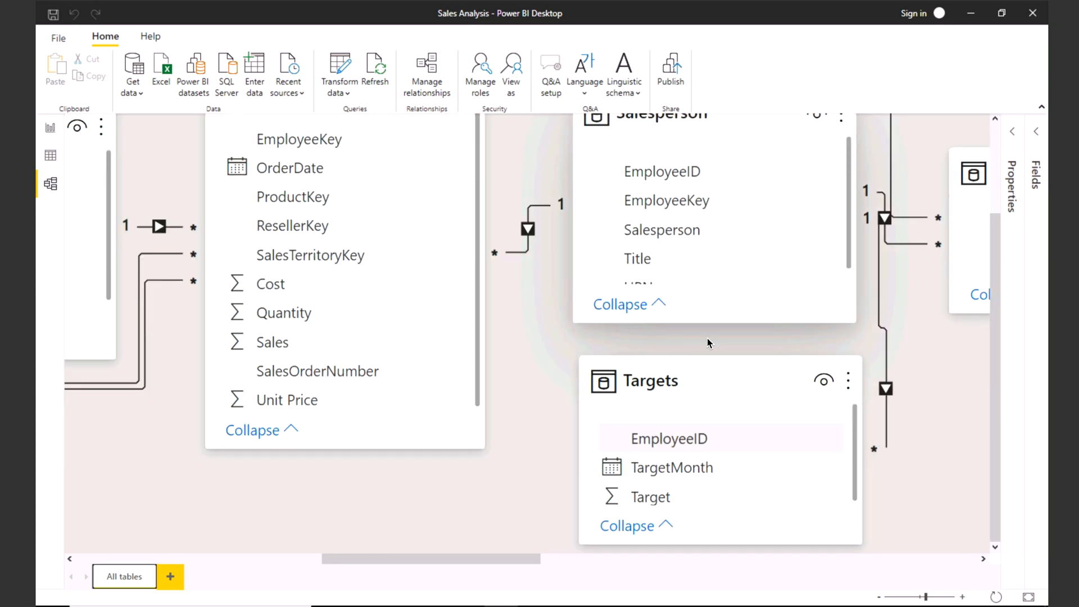
# Move the Targets table farther down to leave more space below Salesperson.
pyautogui.click(790, 394)
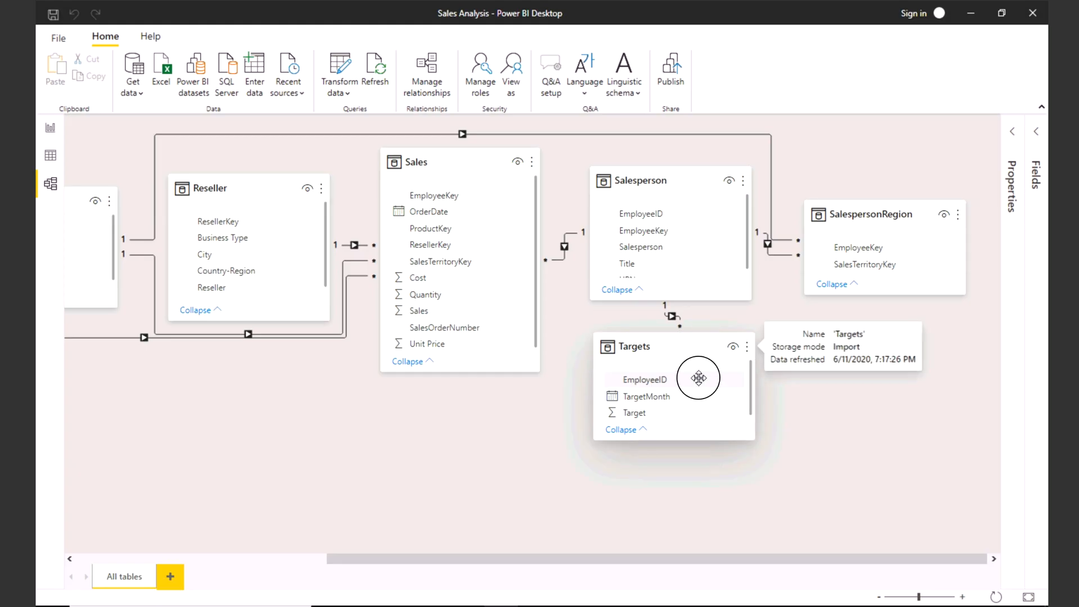
pyautogui.moveTo(698, 378); pyautogui.dragTo(713, 436)
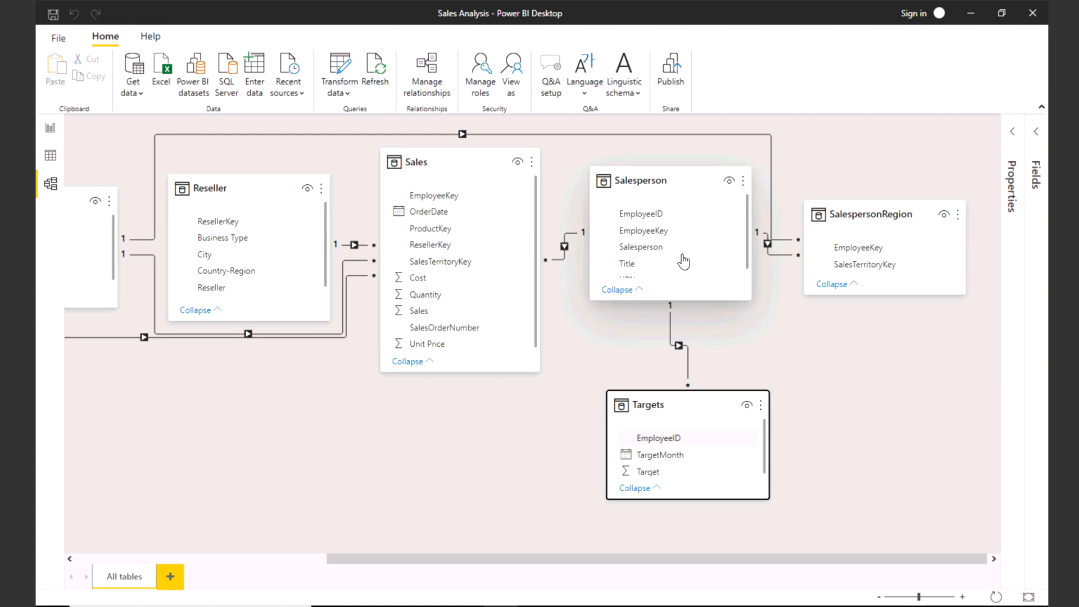
pyautogui.click(671, 342)
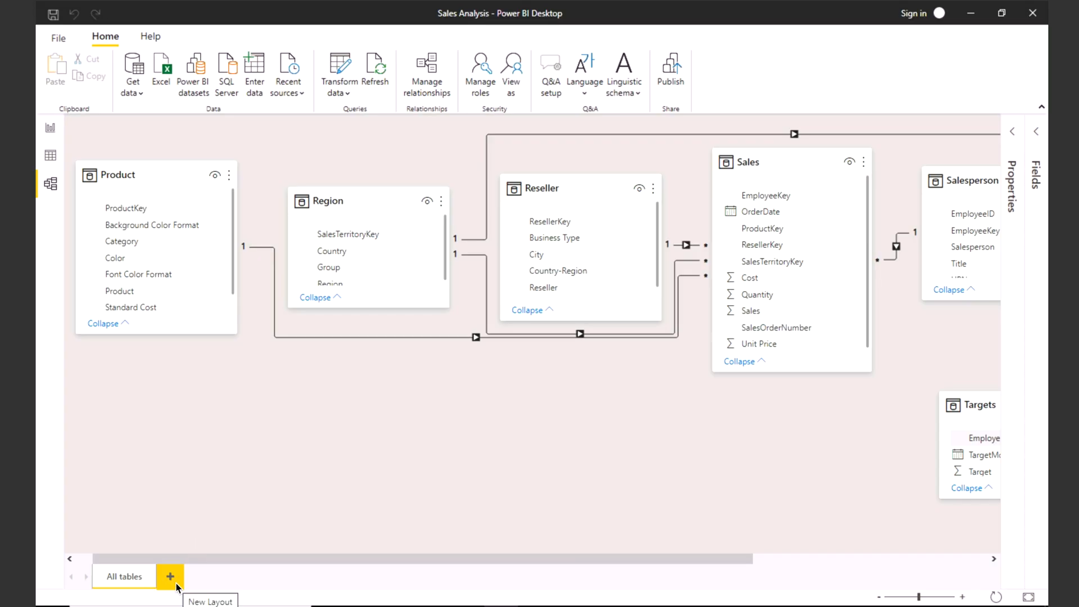
# Add a new diagram layout beside All tables and arrange the model's tables on it with Auto layout.
pyautogui.click(171, 578)
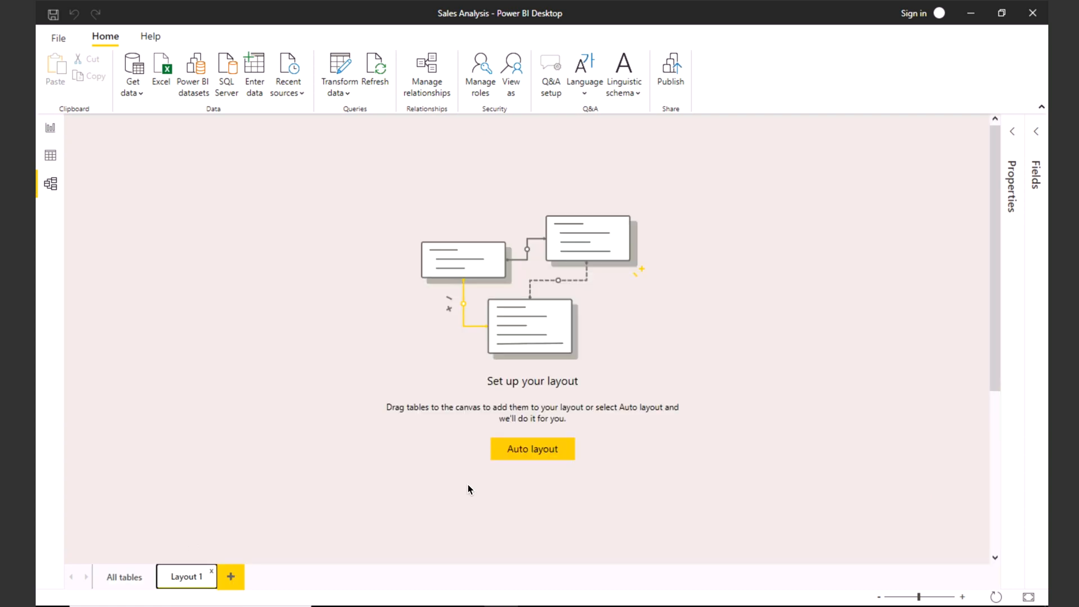
pyautogui.click(124, 581)
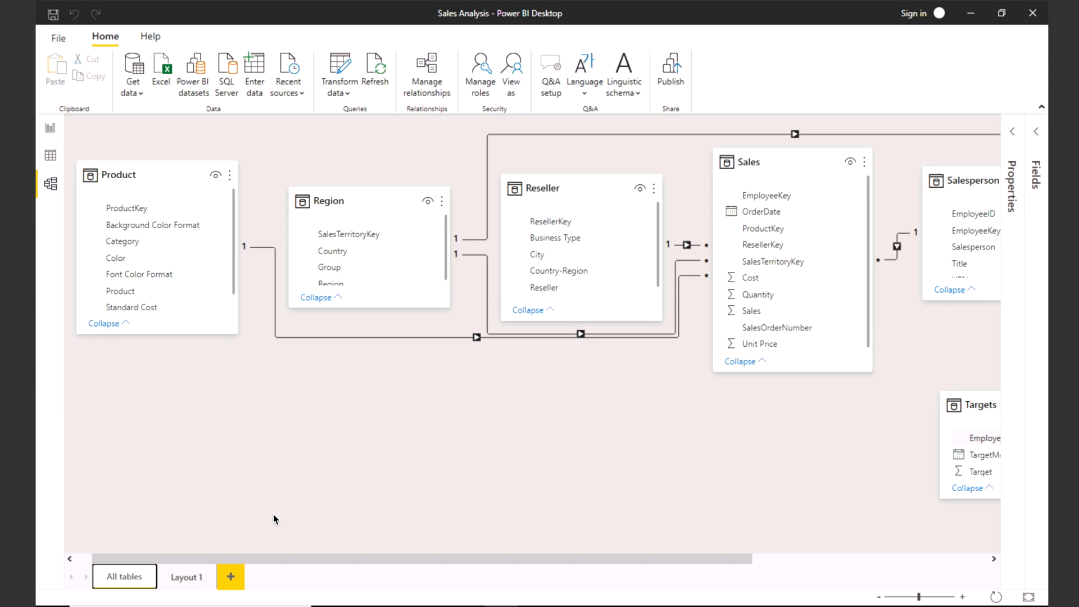
pyautogui.click(191, 577)
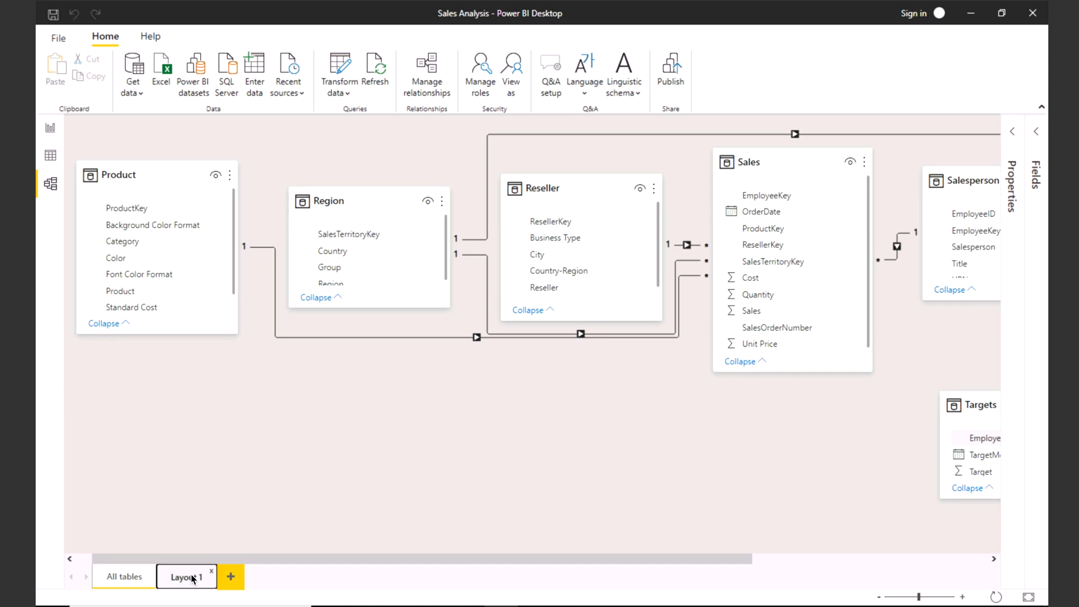
pyautogui.click(531, 450)
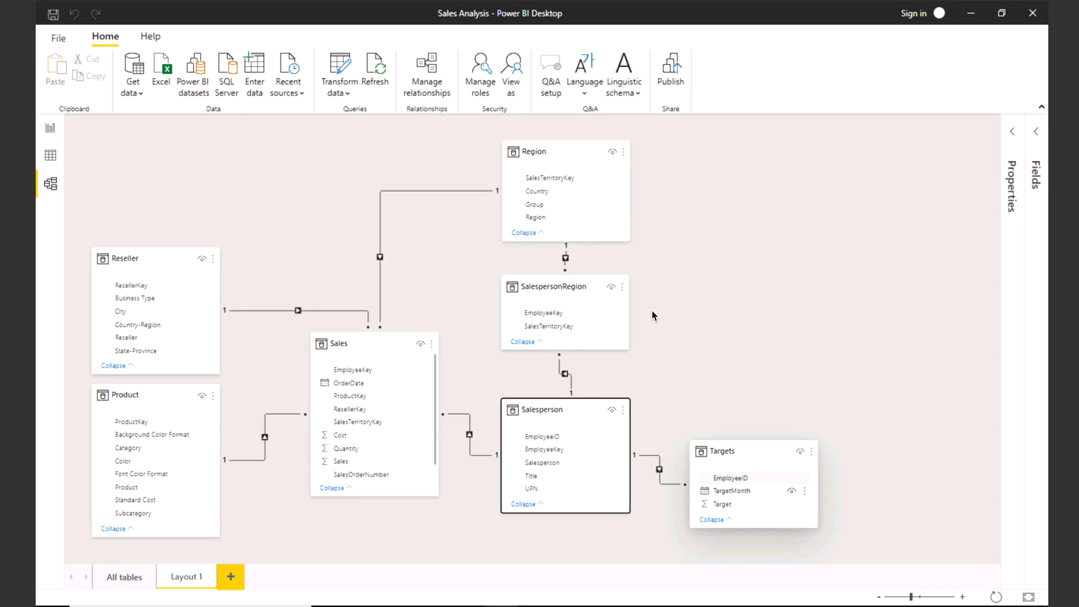
# Try making the relationship between Sales and Region on SalesTerritoryKey inactive.
pyautogui.click(401, 191)
pyautogui.click(400, 192)
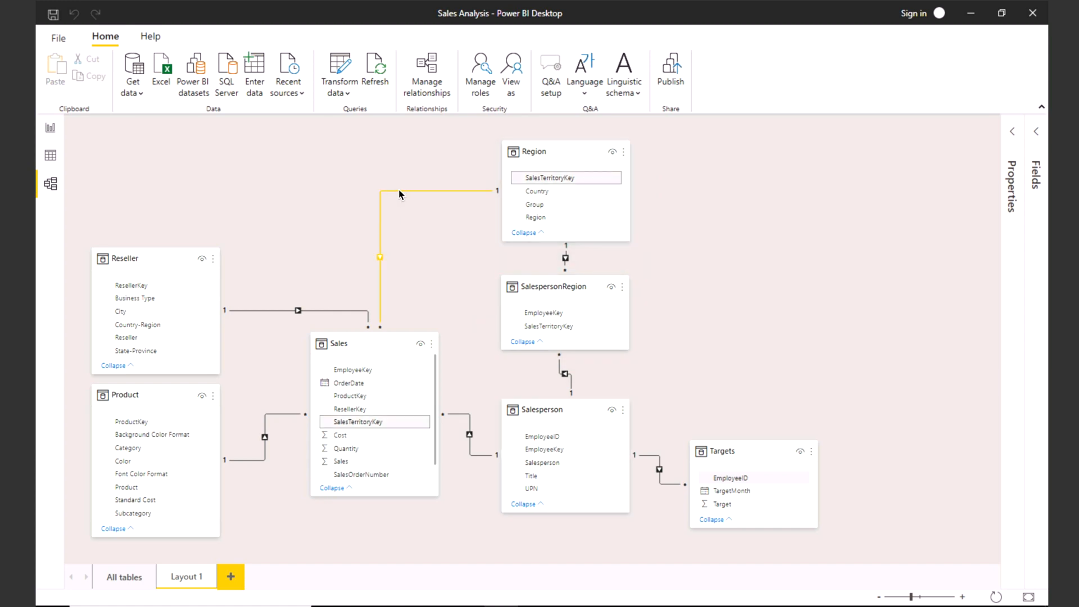
pyautogui.doubleClick(399, 194)
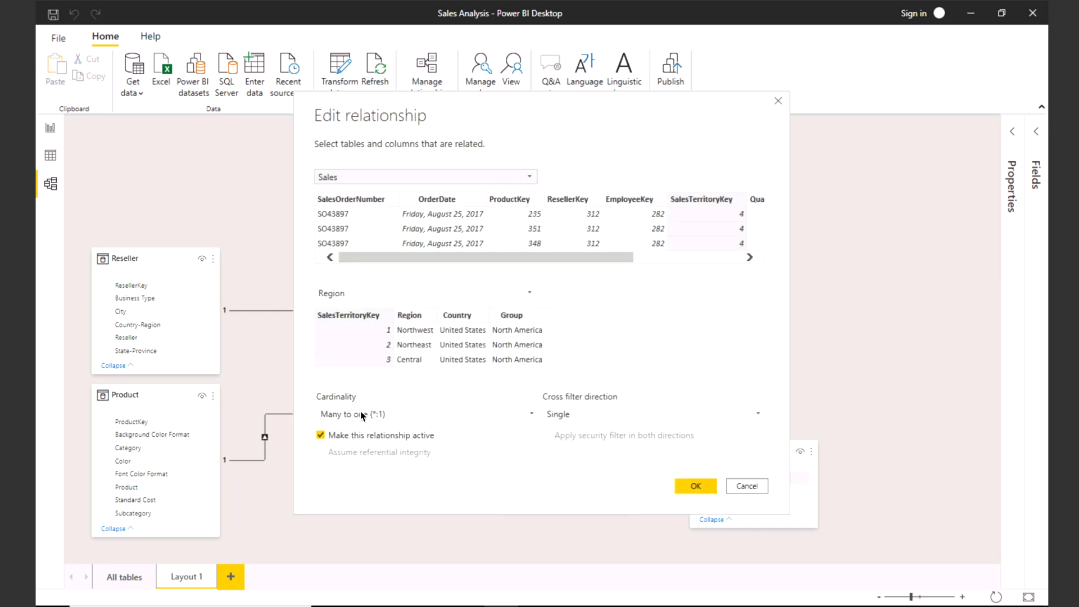
pyautogui.click(321, 436)
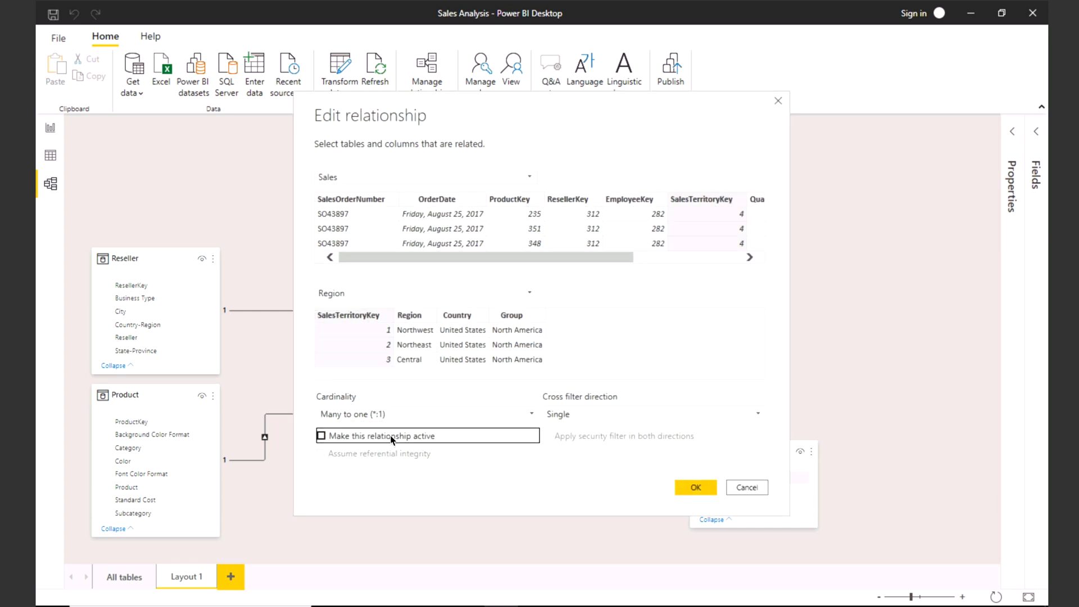
pyautogui.click(696, 487)
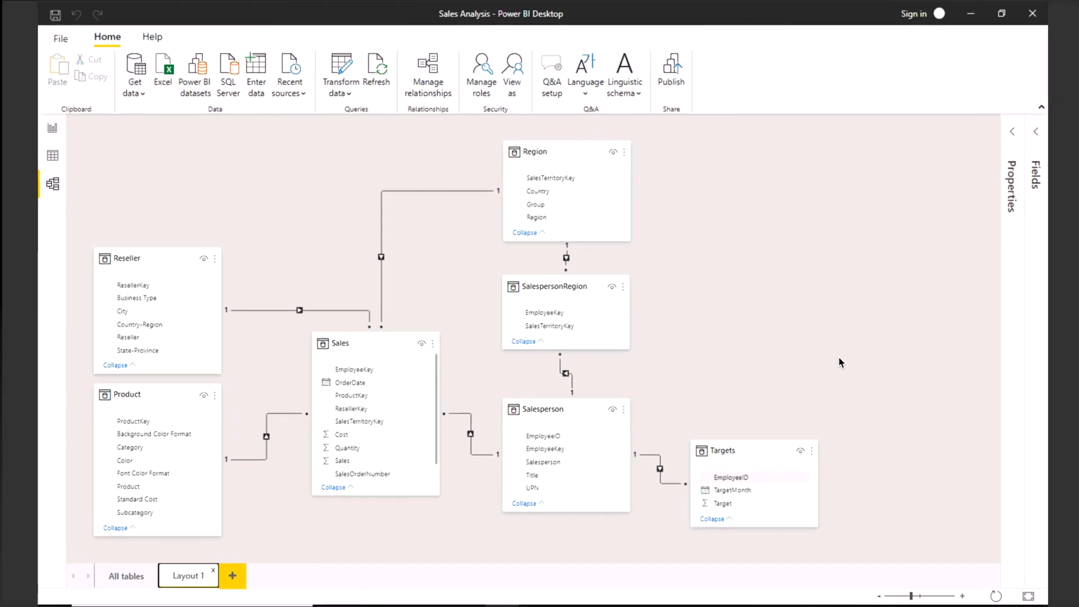
# Add another diagram layout and place the Sales table on its empty canvas.
pyautogui.click(232, 576)
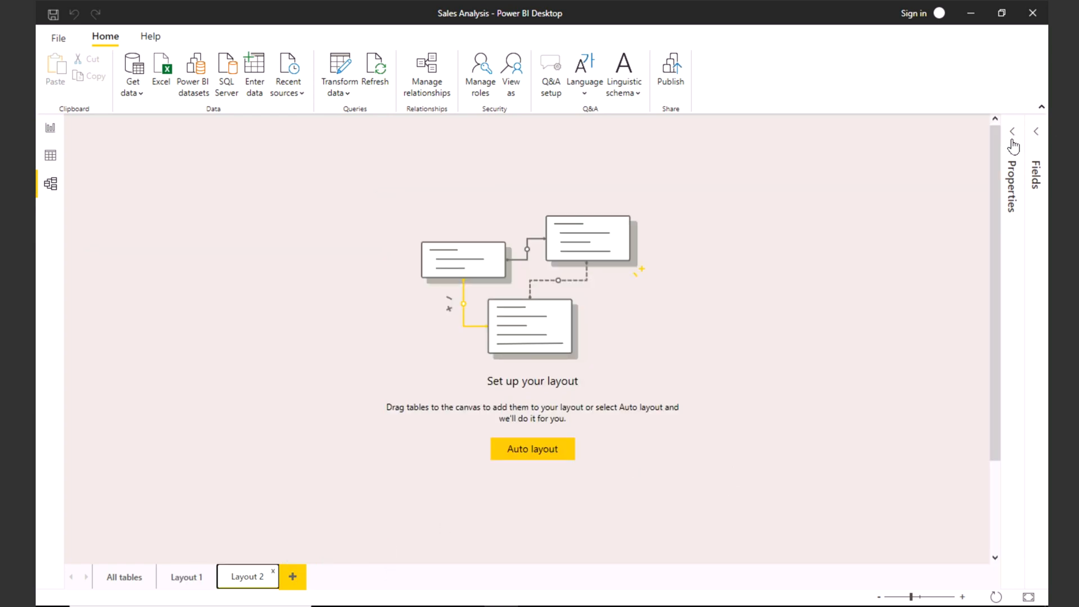
pyautogui.click(1037, 140)
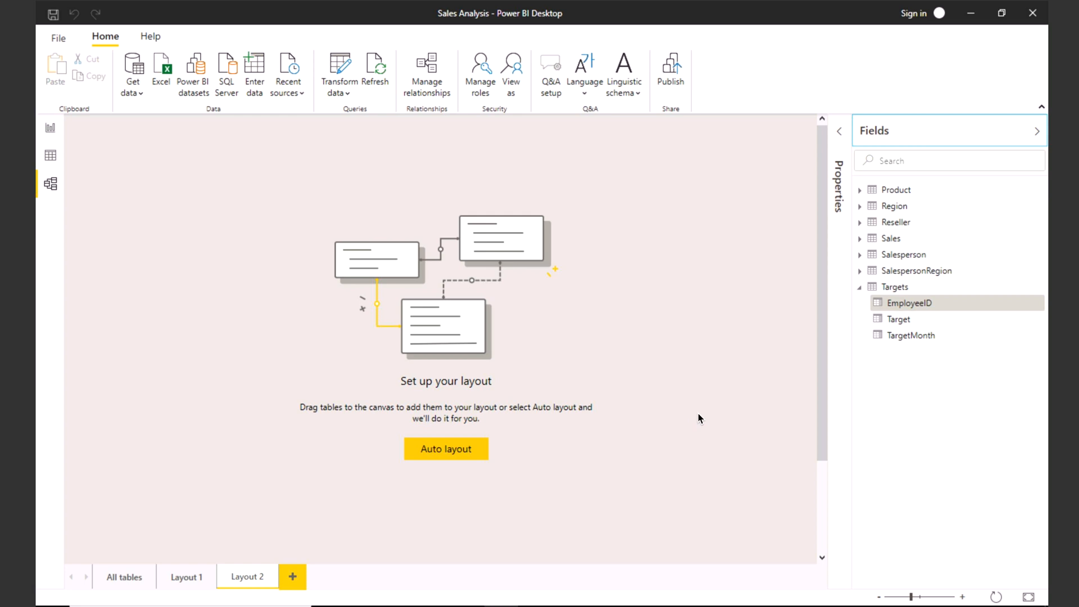
pyautogui.click(887, 242)
pyautogui.moveTo(888, 246); pyautogui.dragTo(473, 325)
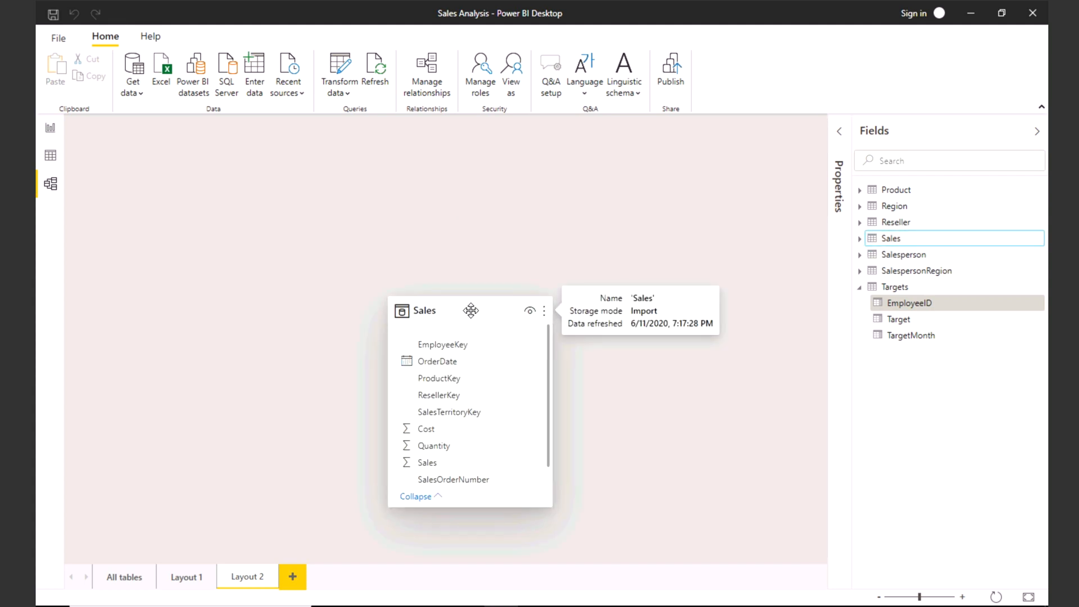
# Collapse and re-expand the Sales table card, and add its related tables to the layout.
pyautogui.click(427, 497)
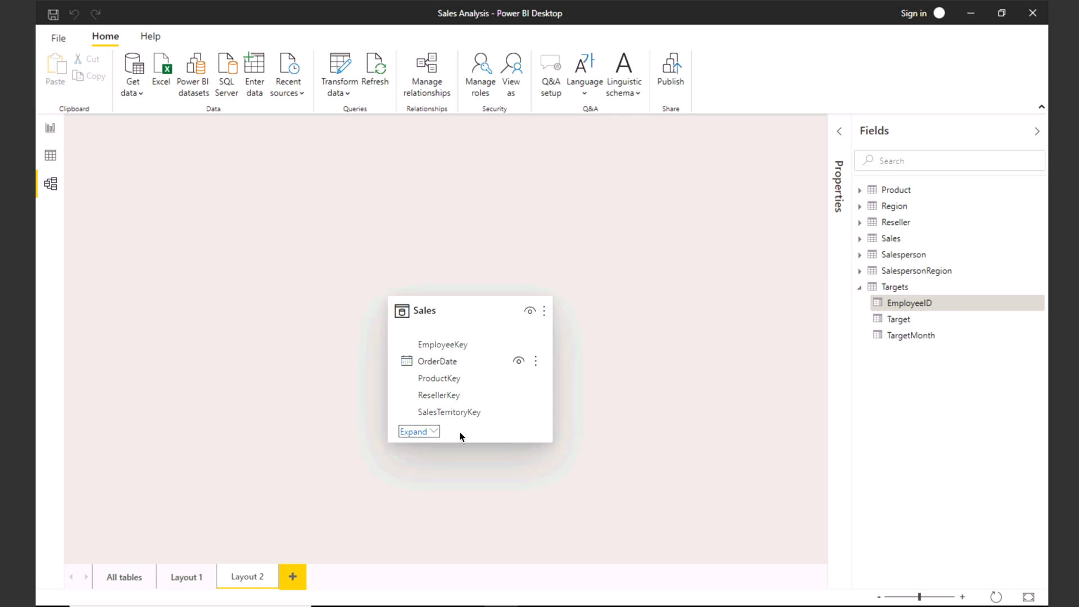
pyautogui.click(417, 434)
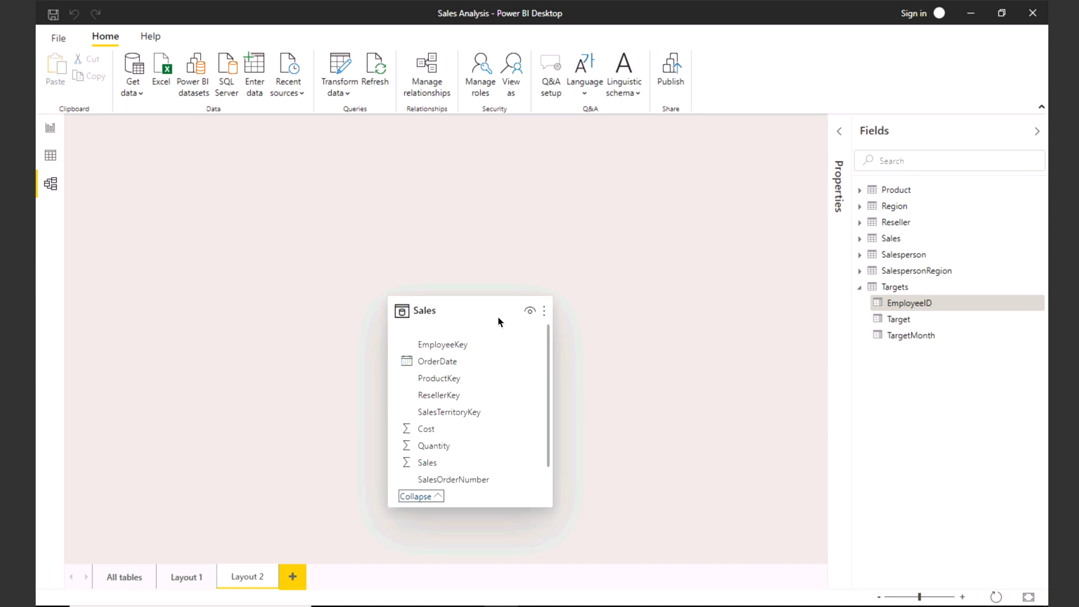
pyautogui.moveTo(546, 325)
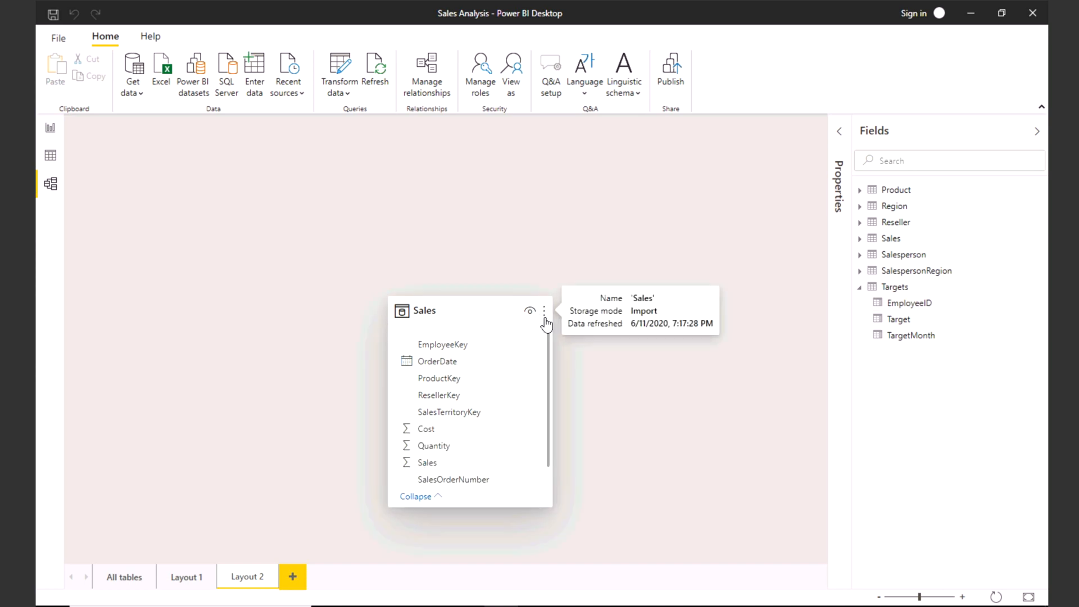
pyautogui.click(544, 312)
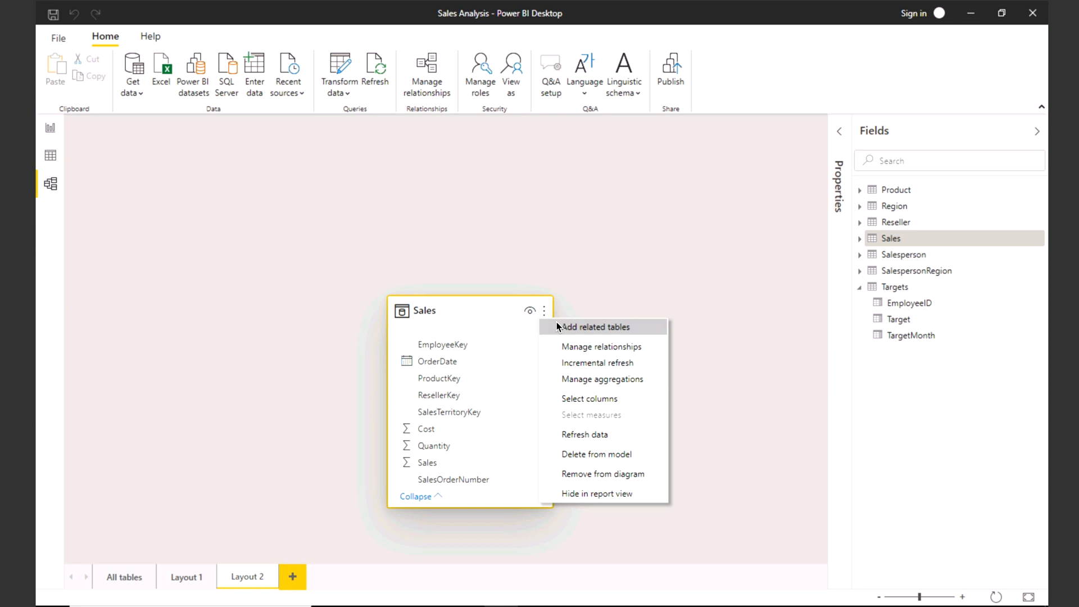
pyautogui.click(556, 326)
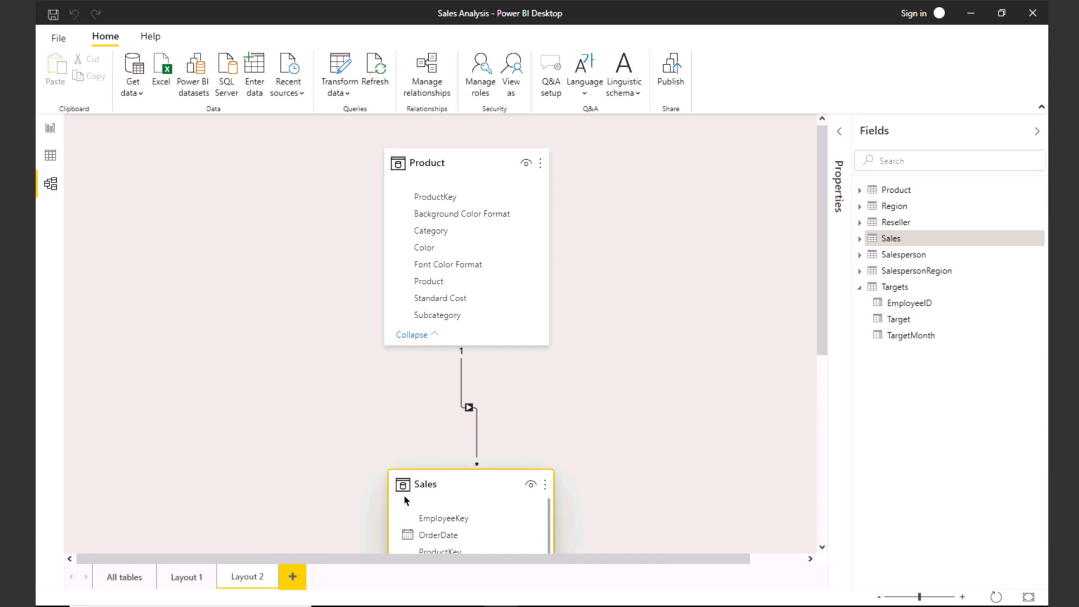
# Switch to Layout 1, collapse the Targets field list and display the properties of the Sales table.
pyautogui.doubleClick(249, 577)
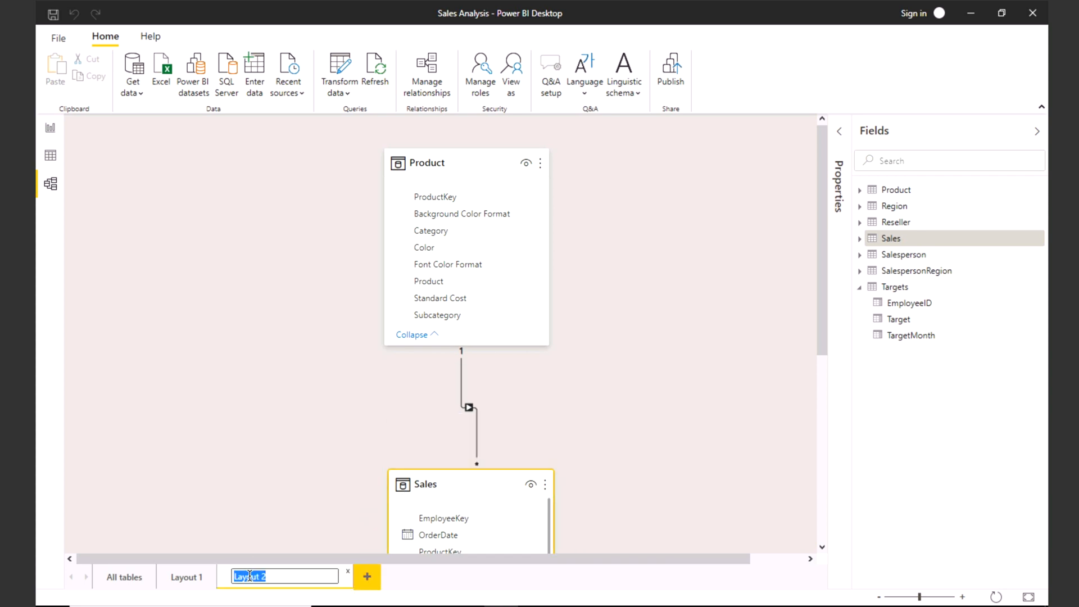
pyautogui.click(186, 579)
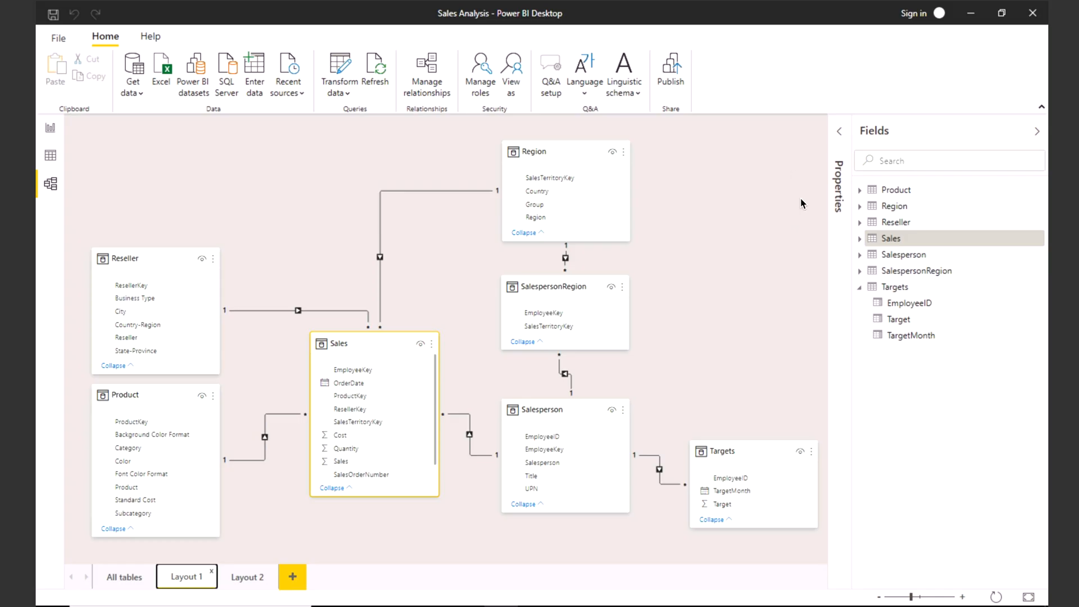
pyautogui.click(858, 287)
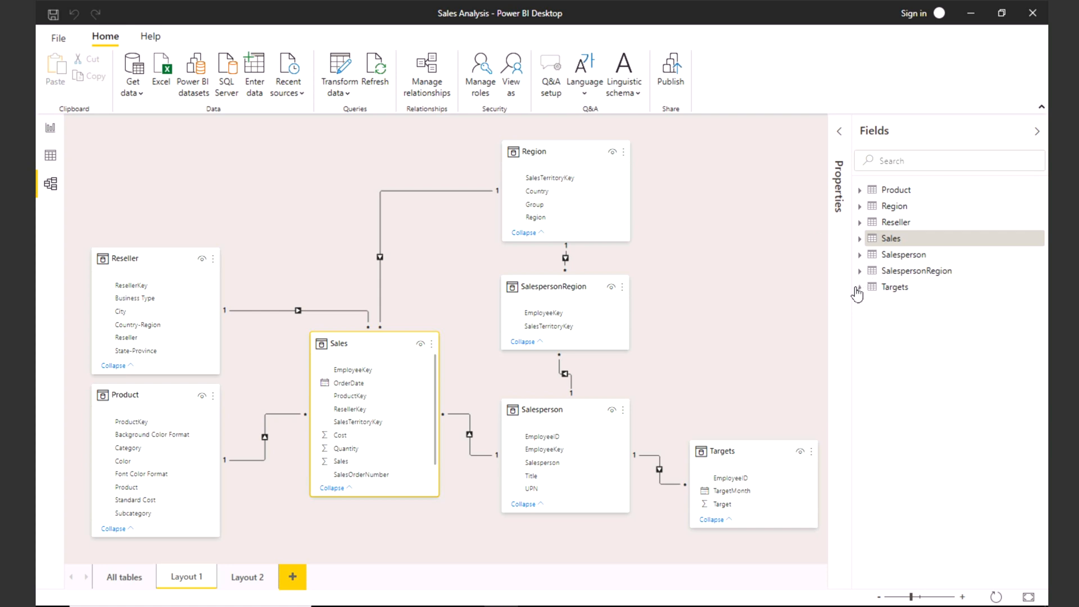
pyautogui.click(838, 133)
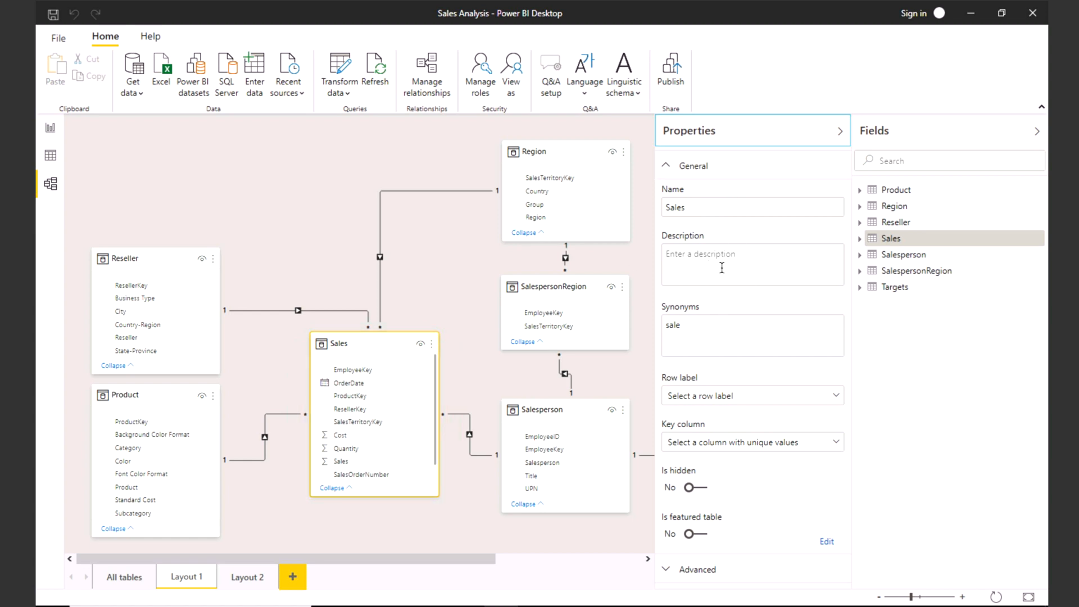
# Replace the Sales table's synonyms with "Fact Sale".
pyautogui.click(718, 331)
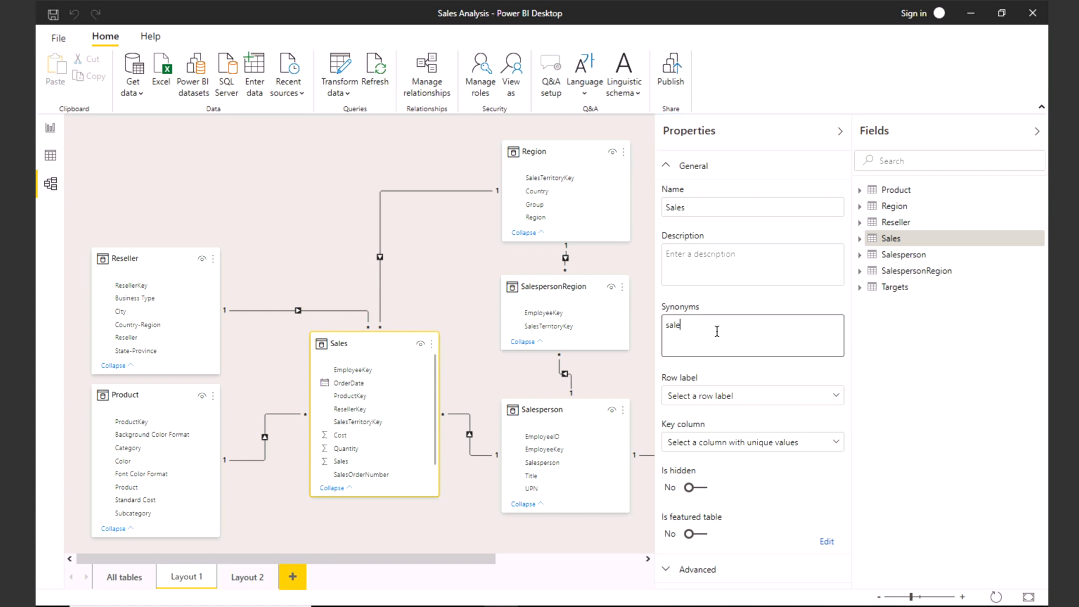
pyautogui.press('BackSpace')
pyautogui.press('BackSpace')
pyautogui.press('BackSpace')
pyautogui.press('BackSpace')
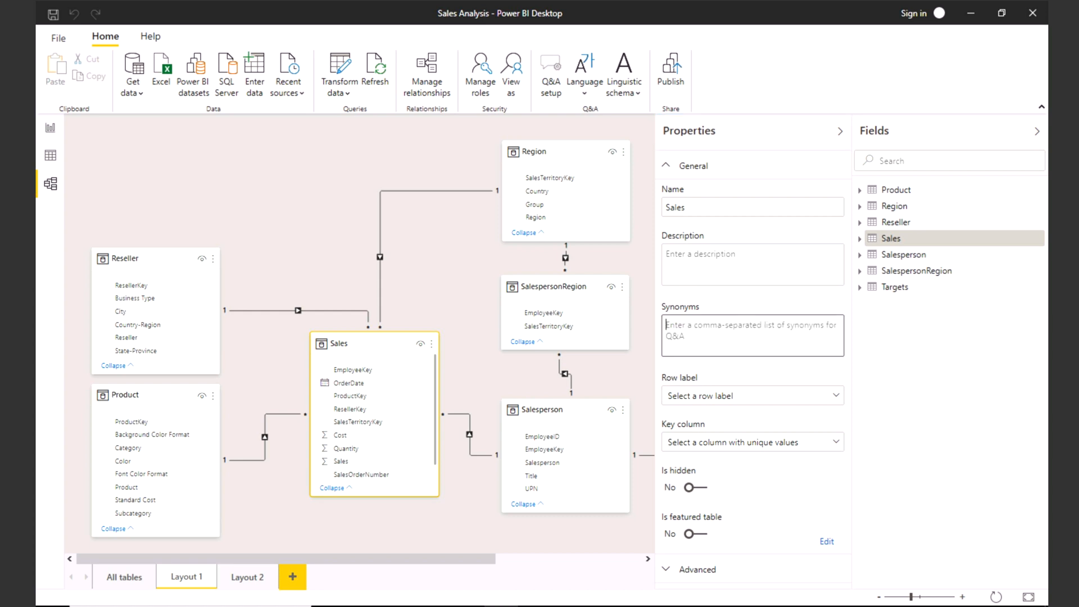
pyautogui.write('FaCT')
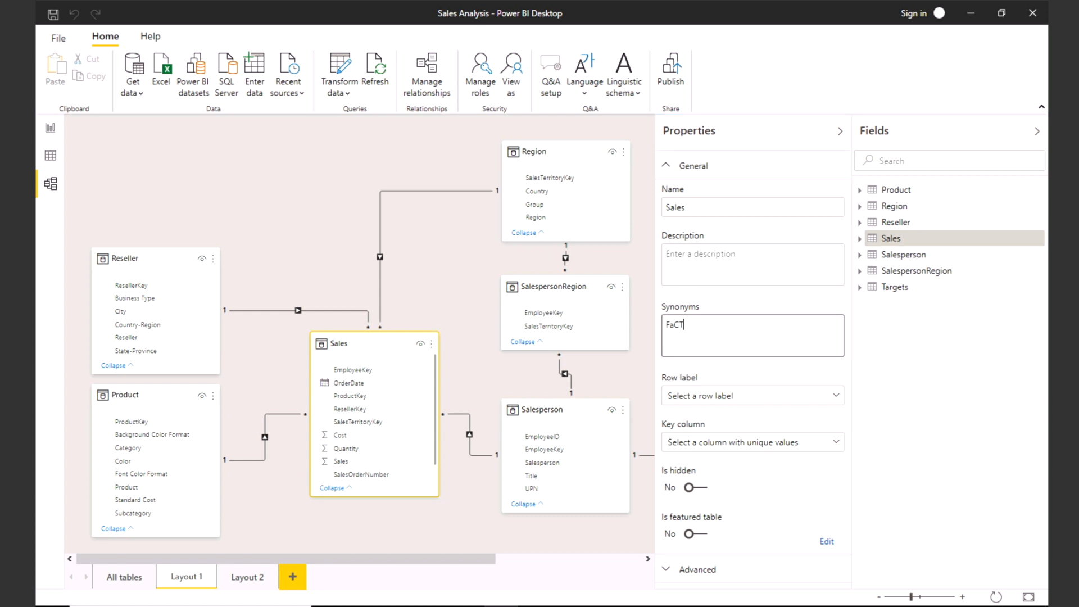
pyautogui.write('ct Sales')
pyautogui.click(733, 374)
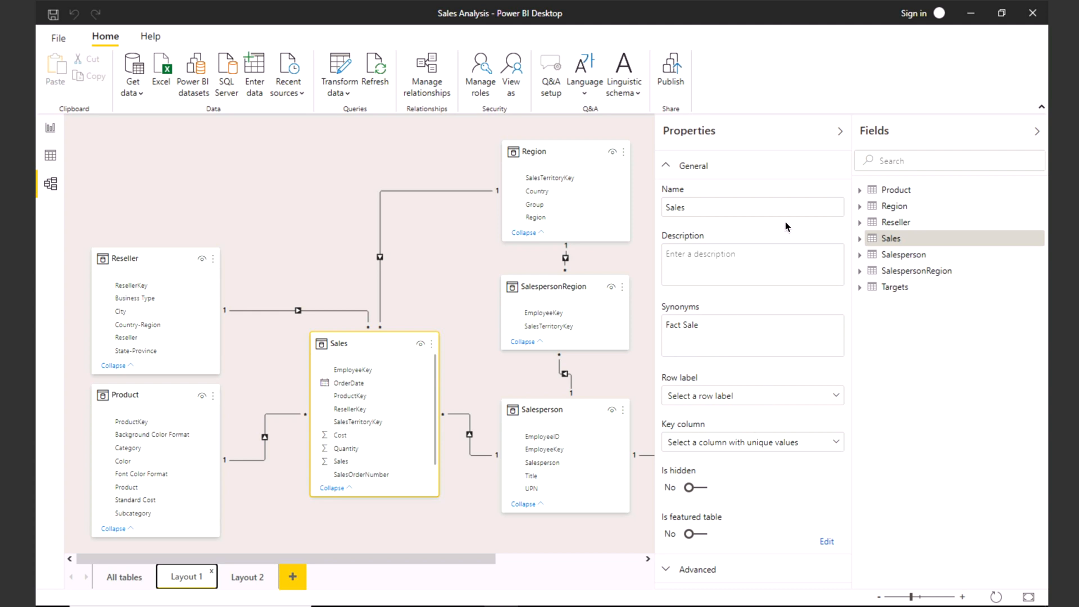
# Examine which columns are offered as row label and key column for the Sales table, leaving both unset.
pyautogui.click(775, 397)
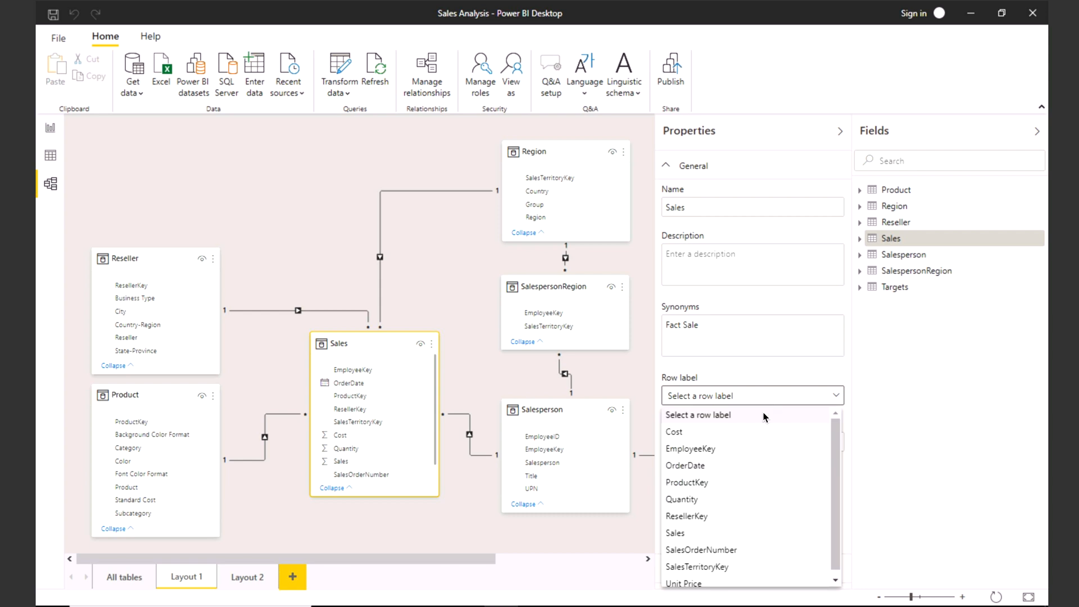
pyautogui.scroll(-1, 760, 539)
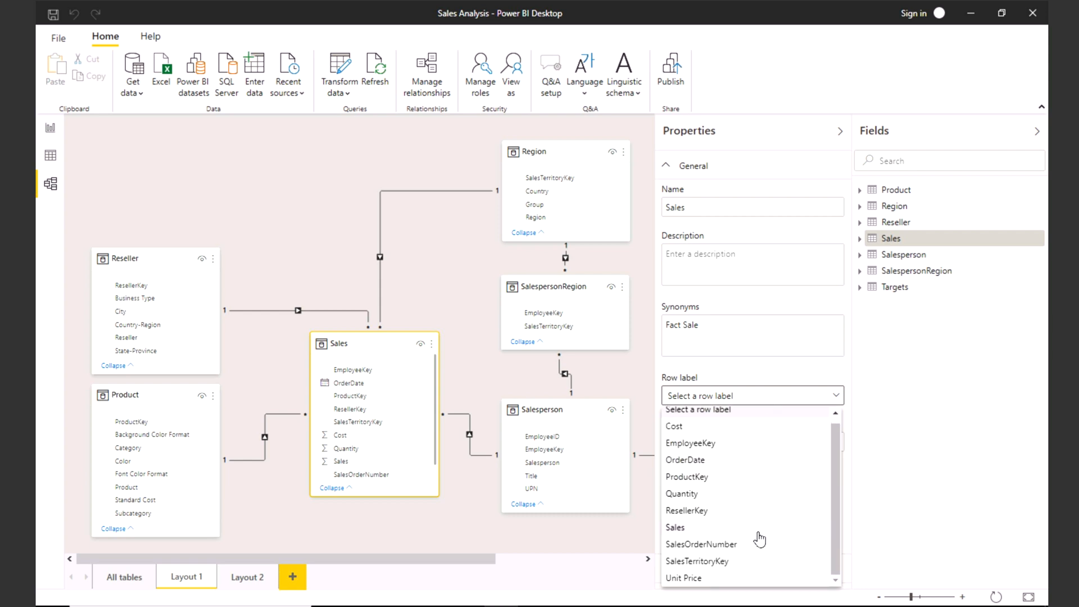
pyautogui.scroll(1, 760, 540)
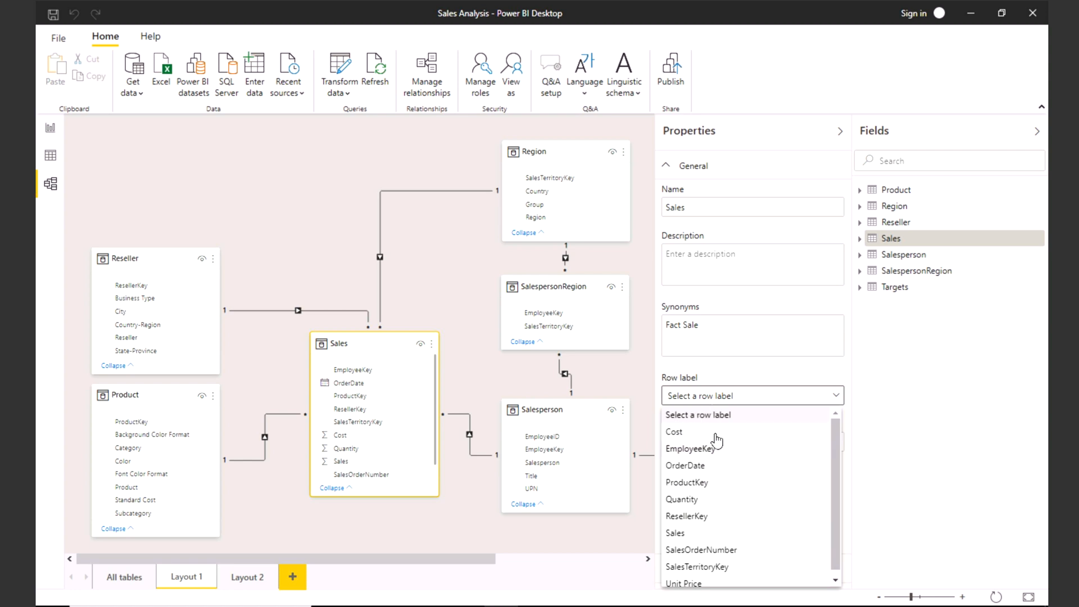
pyautogui.click(710, 417)
pyautogui.click(744, 444)
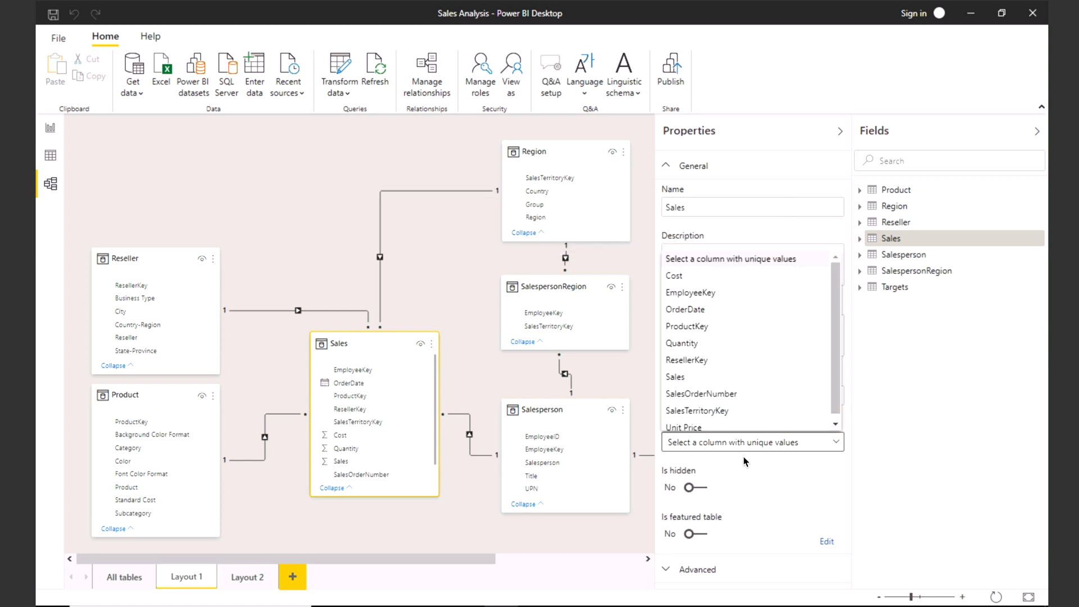
pyautogui.click(760, 489)
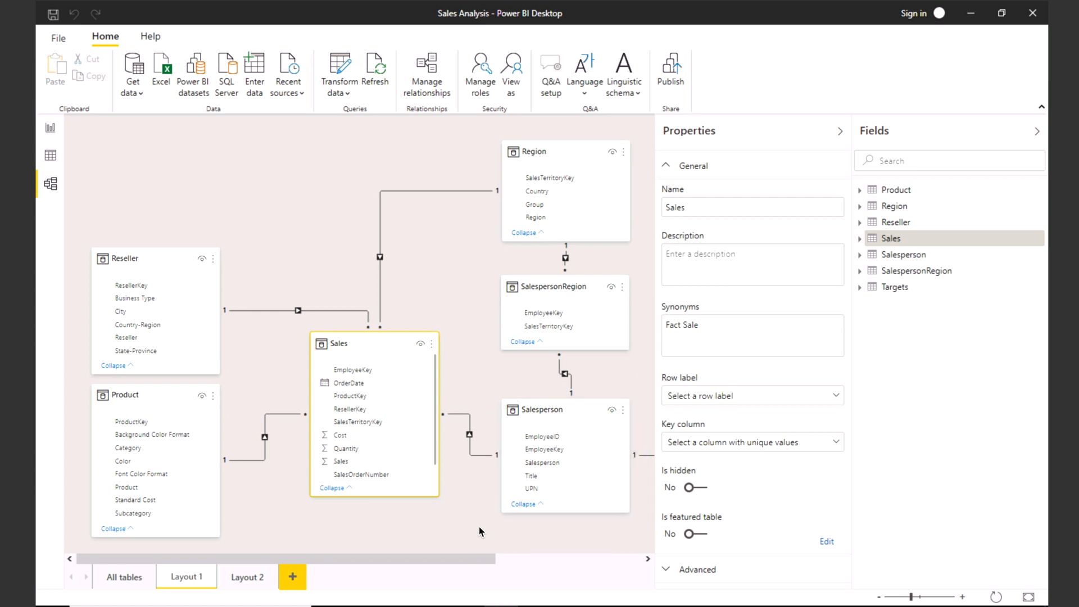
# Try hiding the Targets table and check its advanced storage mode setting.
pyautogui.moveTo(478, 560); pyautogui.dragTo(649, 559)
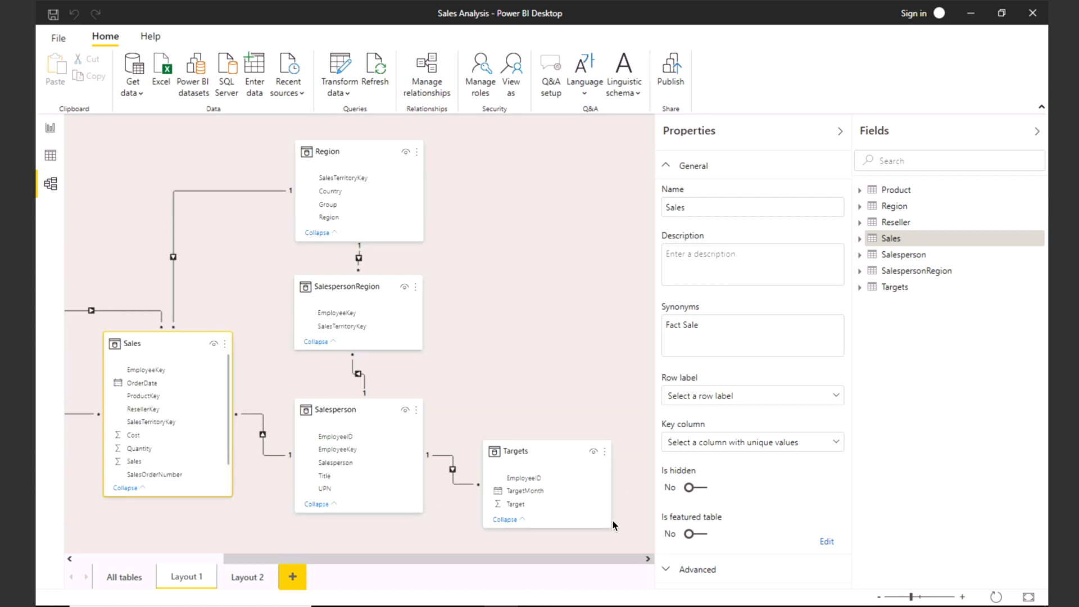
pyautogui.click(552, 451)
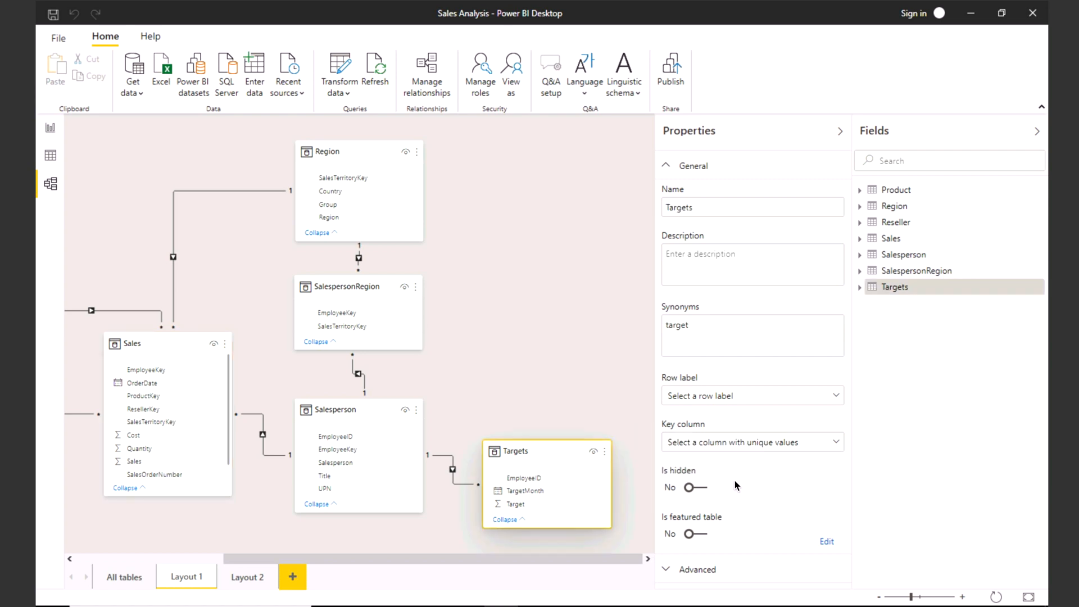
pyautogui.click(704, 489)
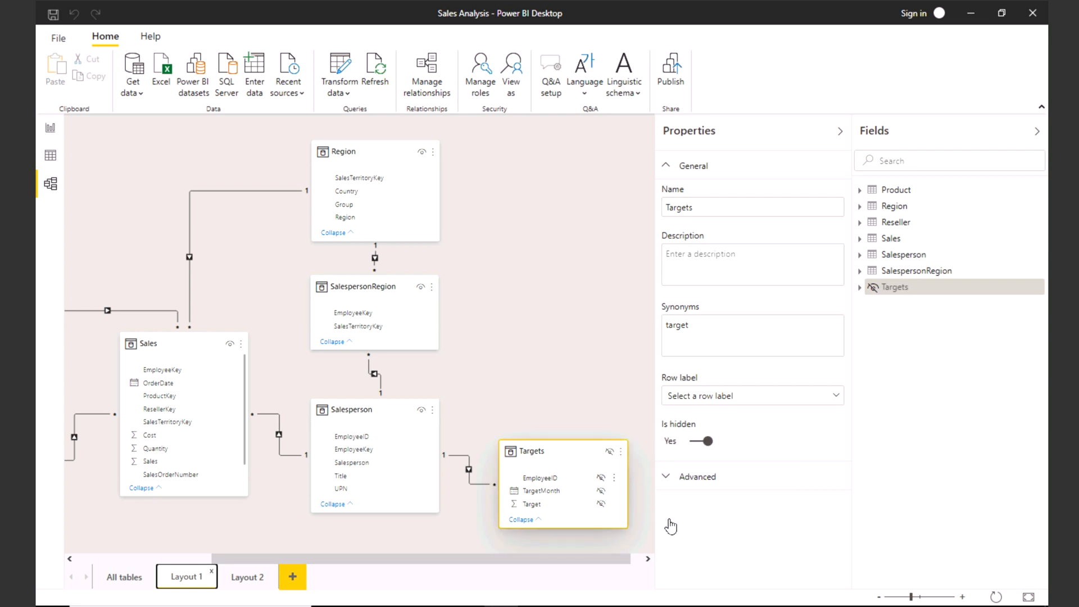
pyautogui.click(783, 476)
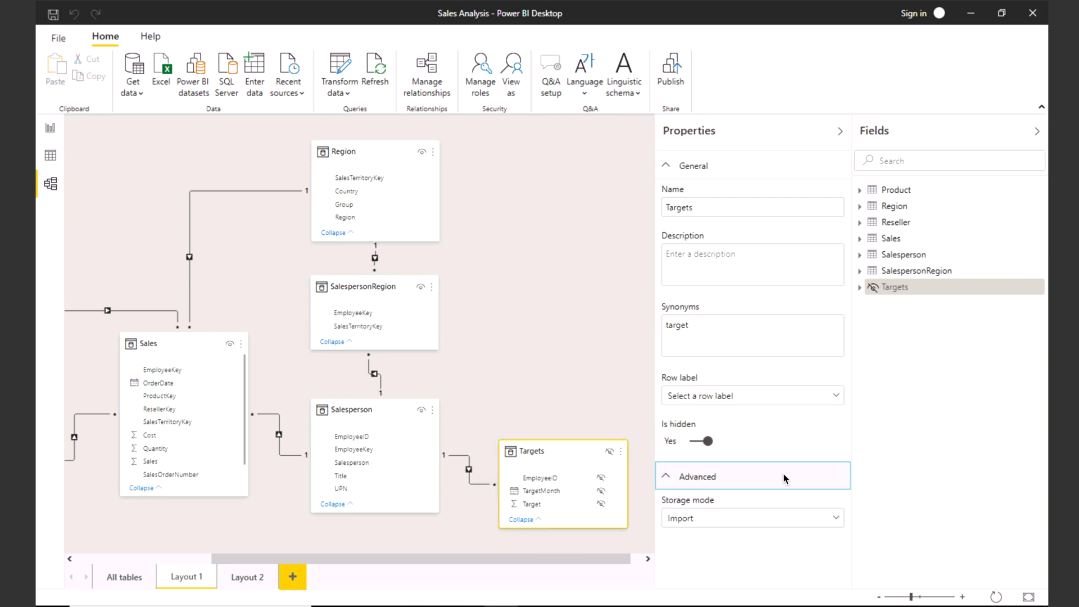
pyautogui.click(742, 527)
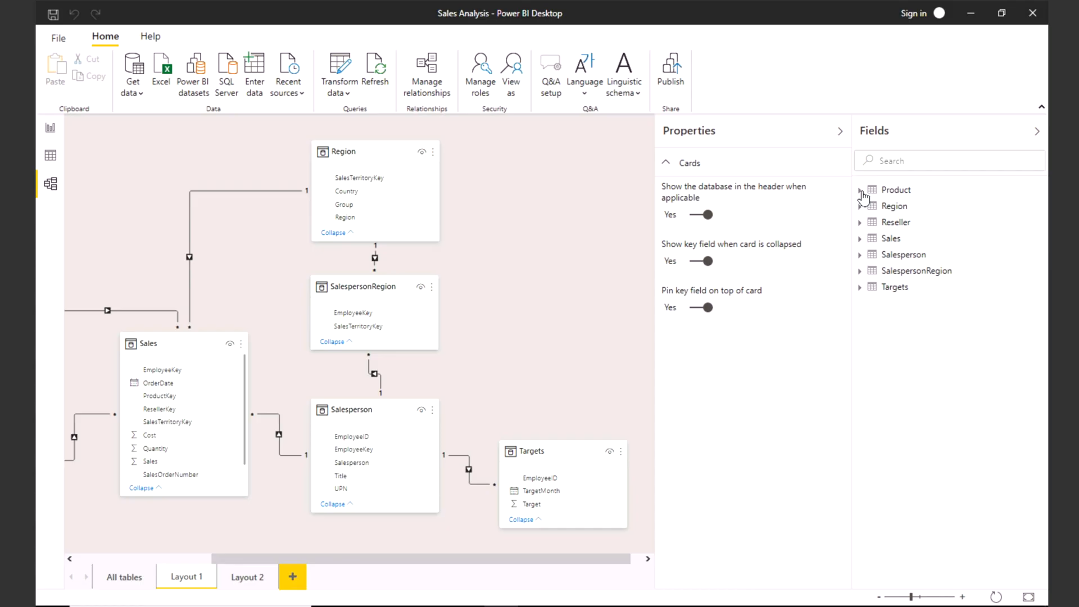
# Assign the Product table's Background Color Format field to a display folder named "Products Info".
pyautogui.click(862, 192)
pyautogui.click(902, 209)
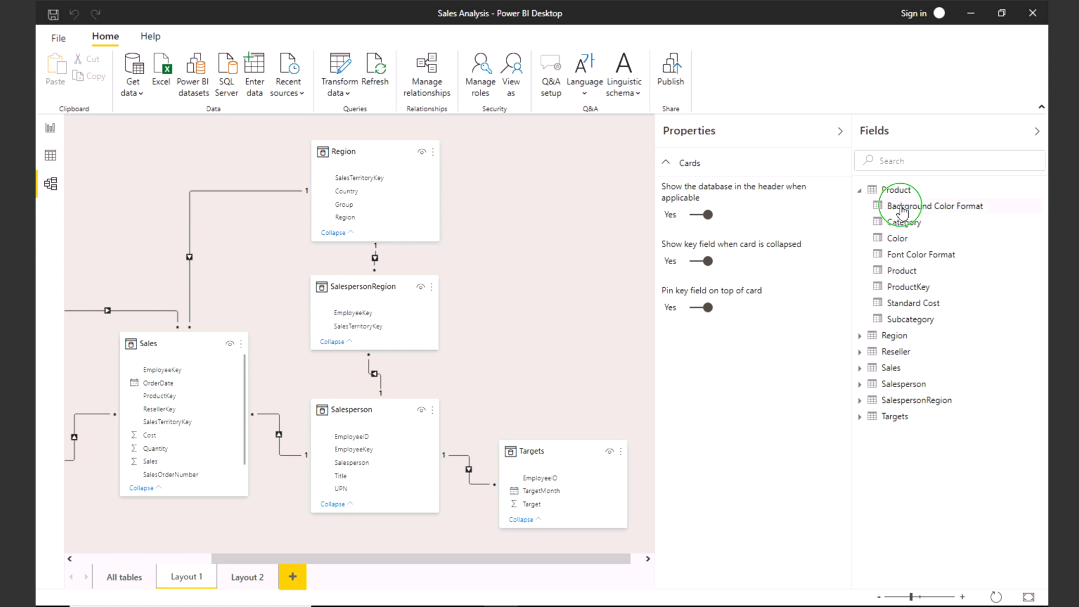
pyautogui.rightClick(902, 210)
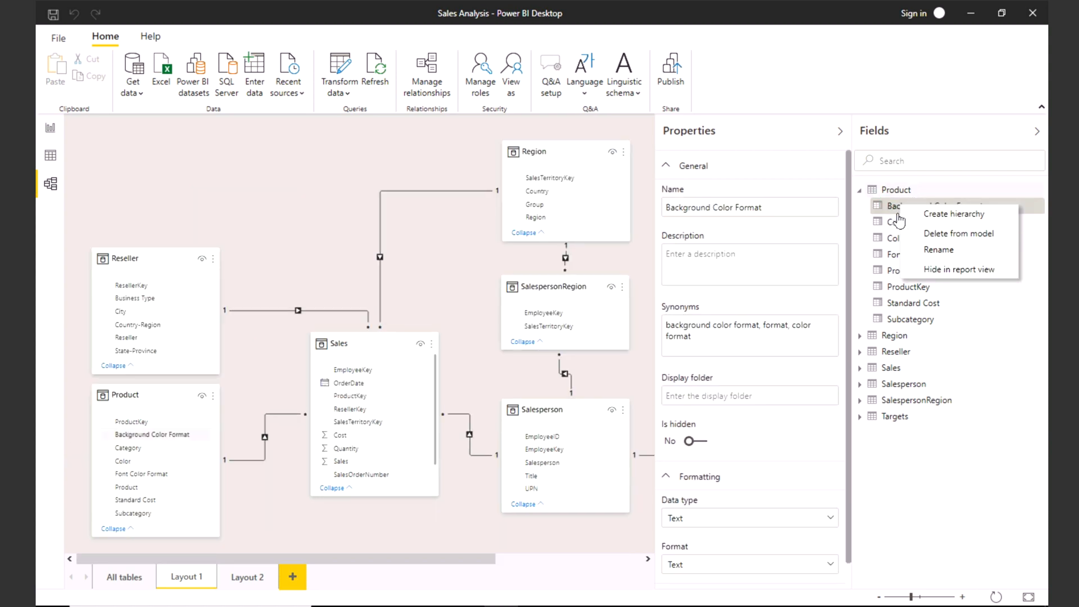
pyautogui.click(897, 192)
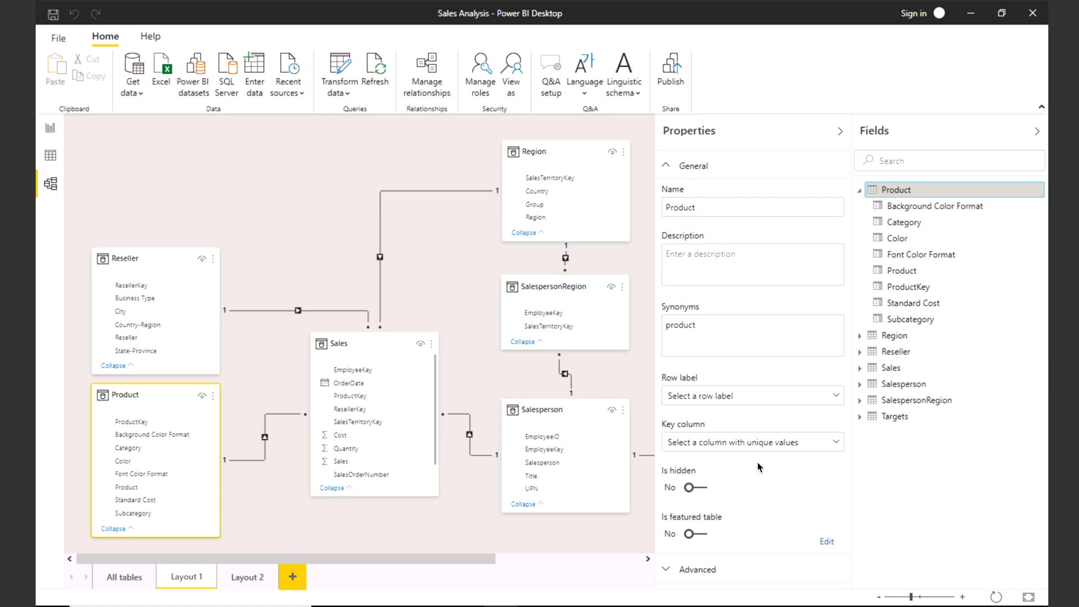
pyautogui.click(901, 213)
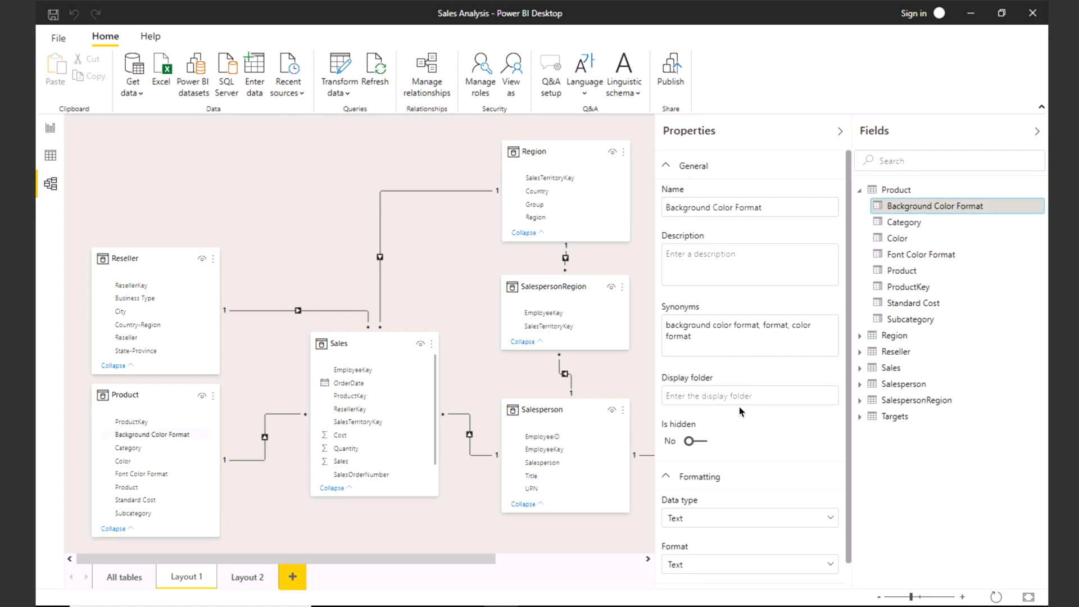
pyautogui.click(748, 392)
pyautogui.write('Products Info')
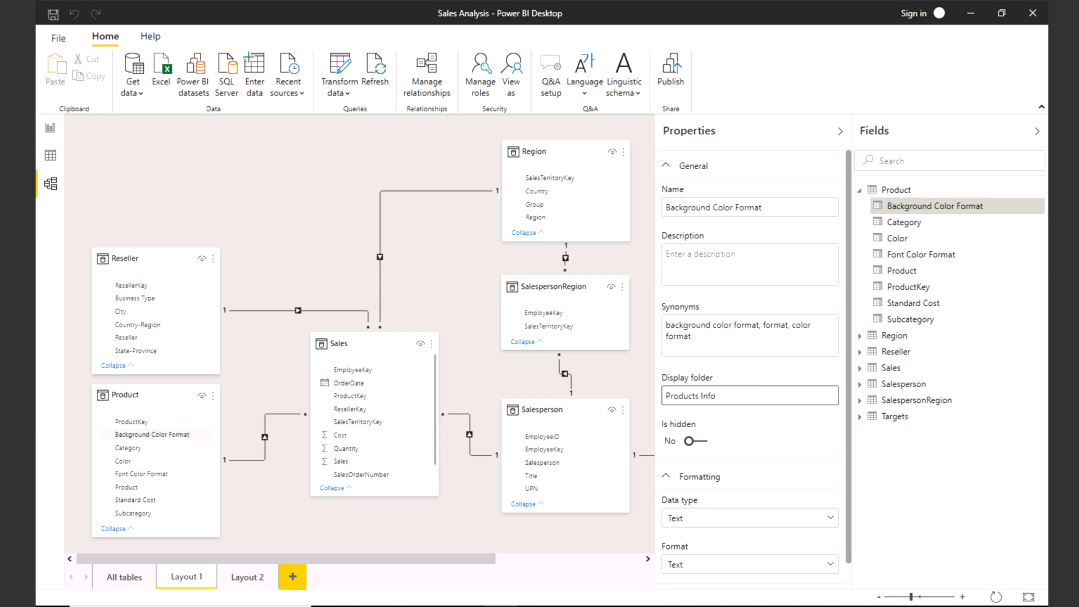
pyautogui.press('Return')
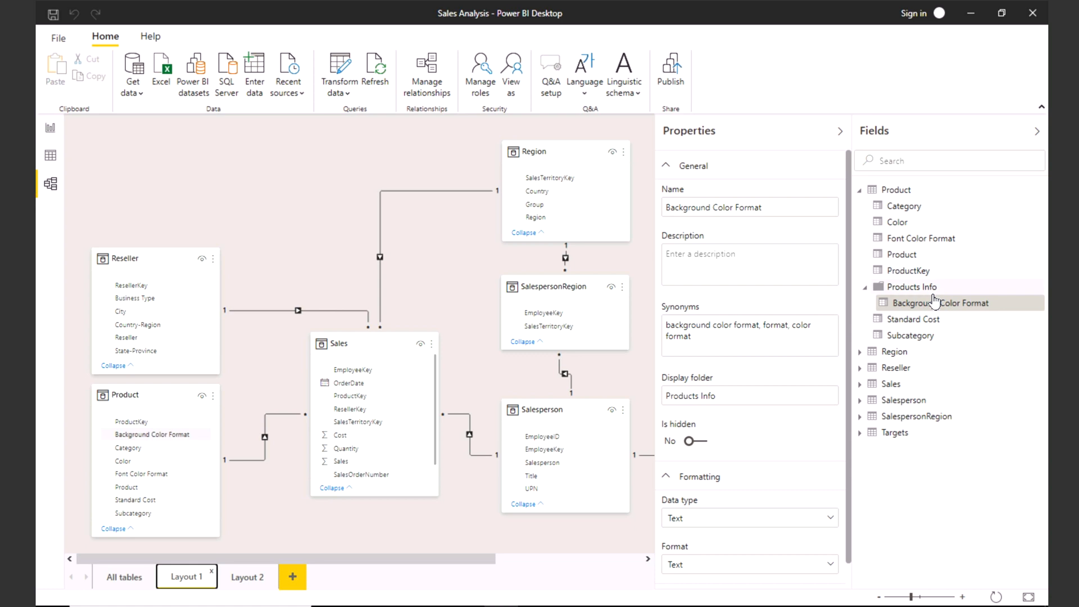
# Assign the Product table's Product and ProductKey fields to a display folder named "Product Info".
pyautogui.click(910, 271)
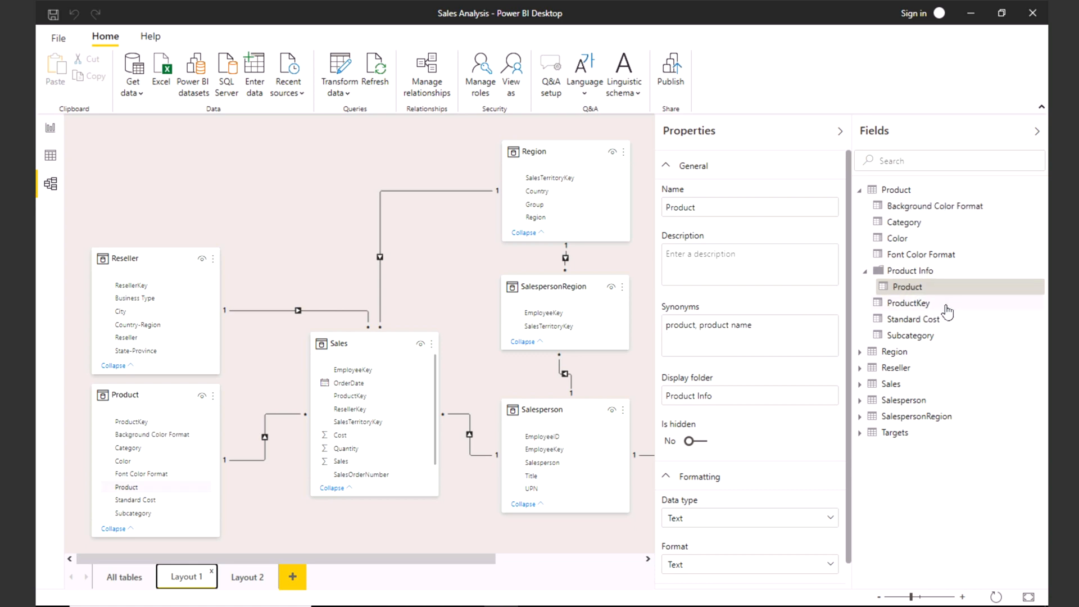
pyautogui.click(926, 310)
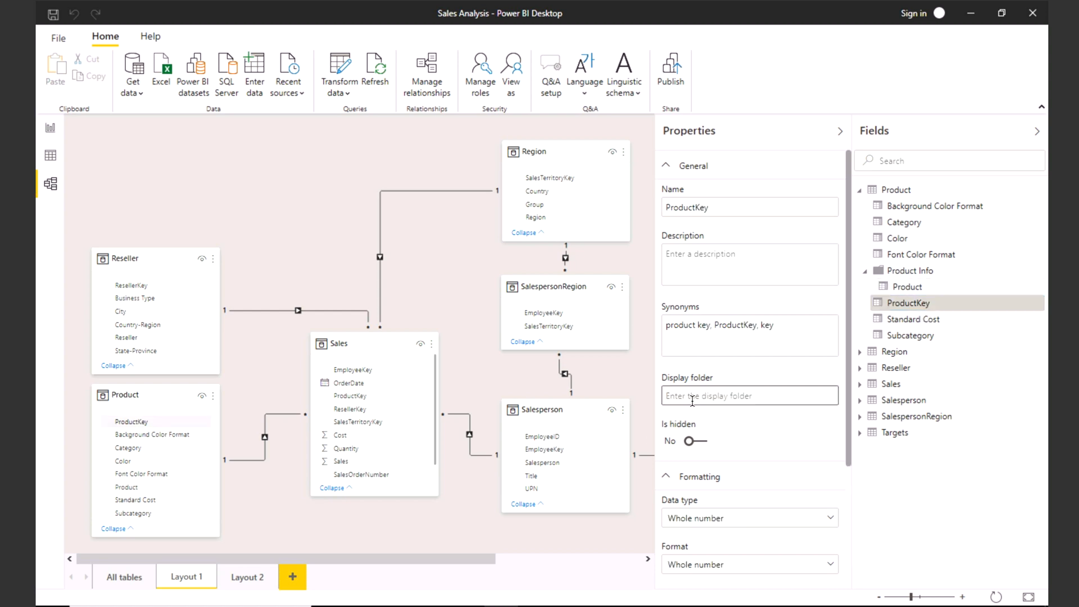
pyautogui.write('Product Info')
pyautogui.press('Return')
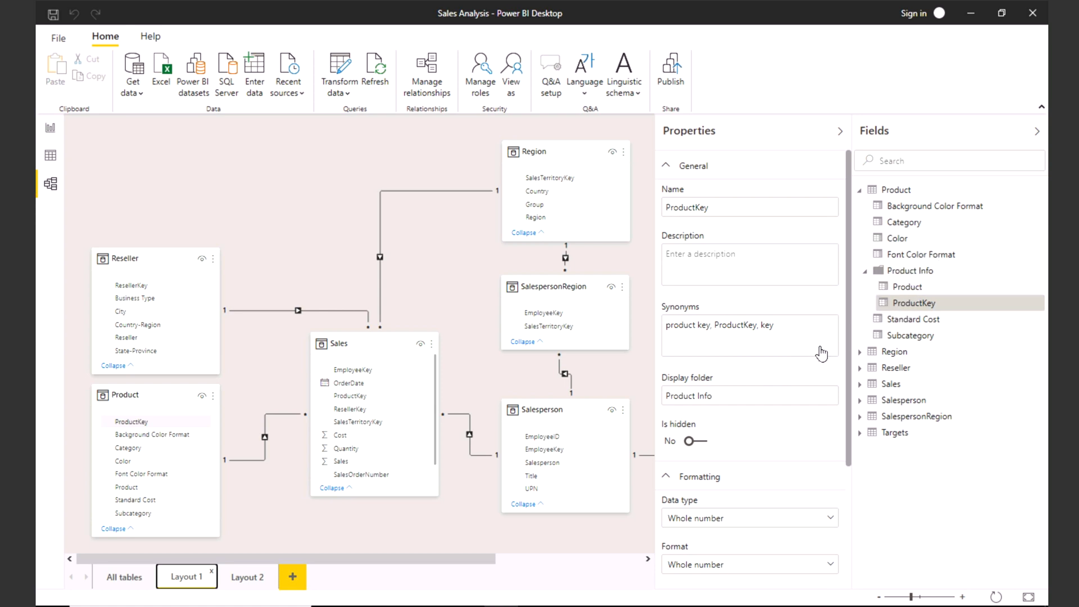
# Remove ProductKey from its display folder by clearing the folder name, and collapse the Product table's fields.
pyautogui.click(900, 309)
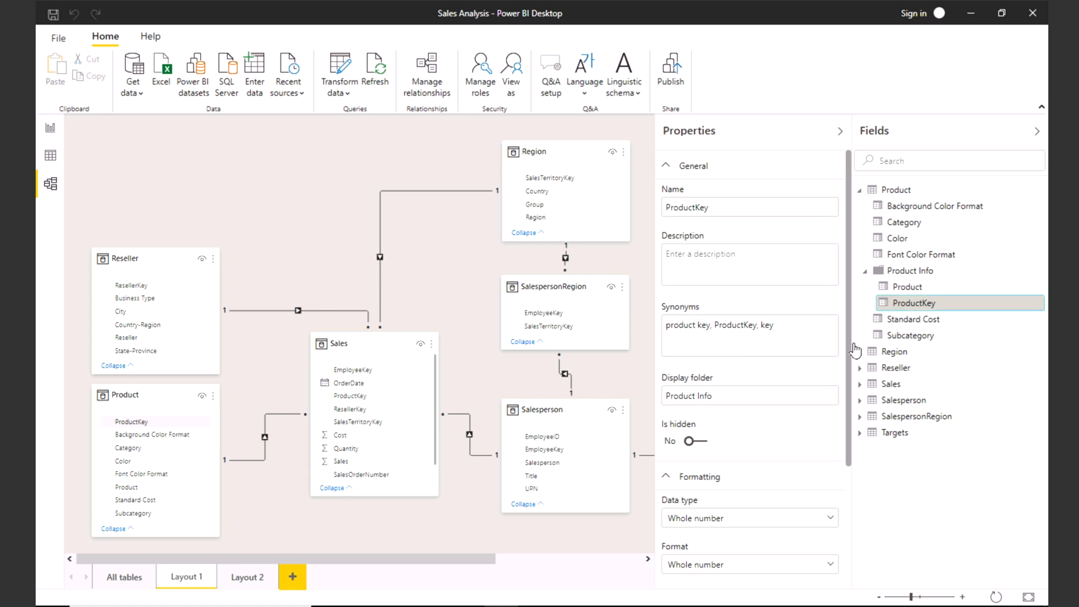
pyautogui.moveTo(740, 394); pyautogui.dragTo(638, 402)
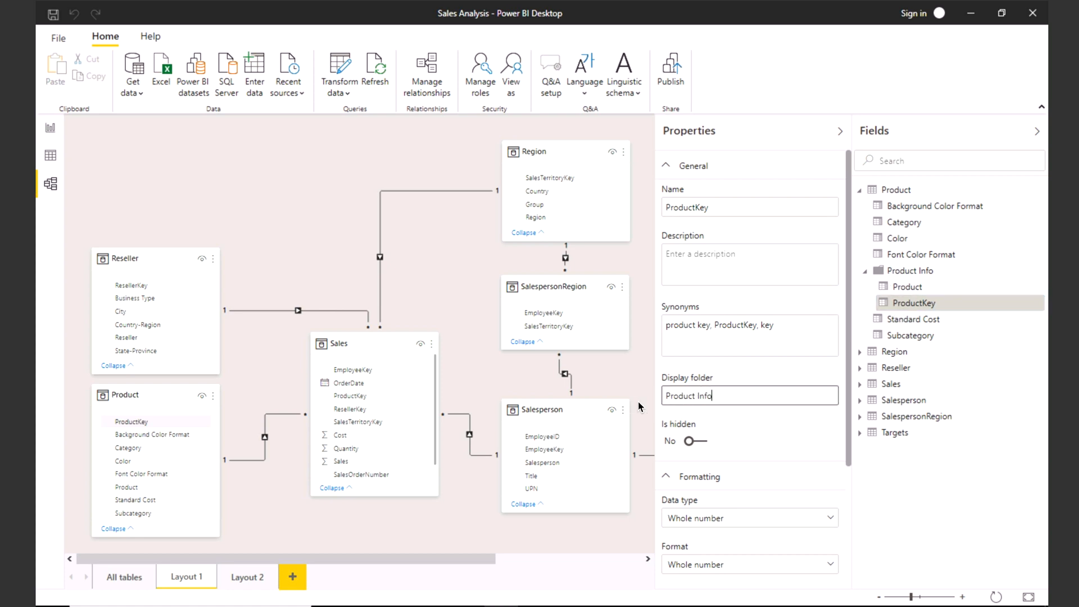
pyautogui.press('BackSpace')
pyautogui.press('BackSpace')
pyautogui.press('BackSpace')
pyautogui.press('BackSpace')
pyautogui.press('BackSpace')
pyautogui.press('BackSpace')
pyautogui.press('BackSpace')
pyautogui.press('BackSpace')
pyautogui.press('BackSpace')
pyautogui.press('BackSpace')
pyautogui.press('BackSpace')
pyautogui.press('BackSpace')
pyautogui.press('Return')
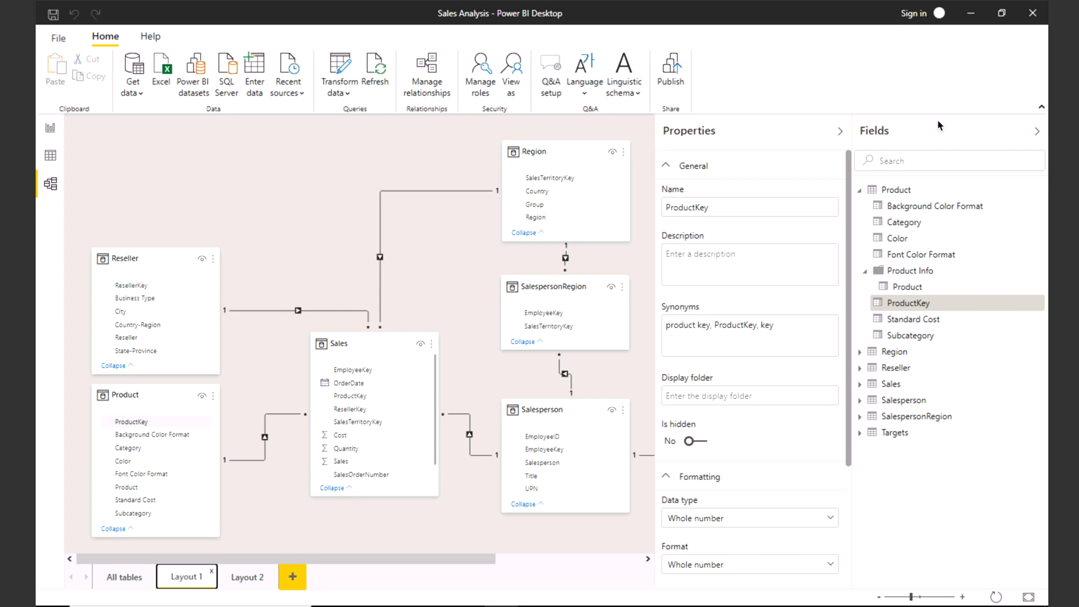
pyautogui.click(860, 190)
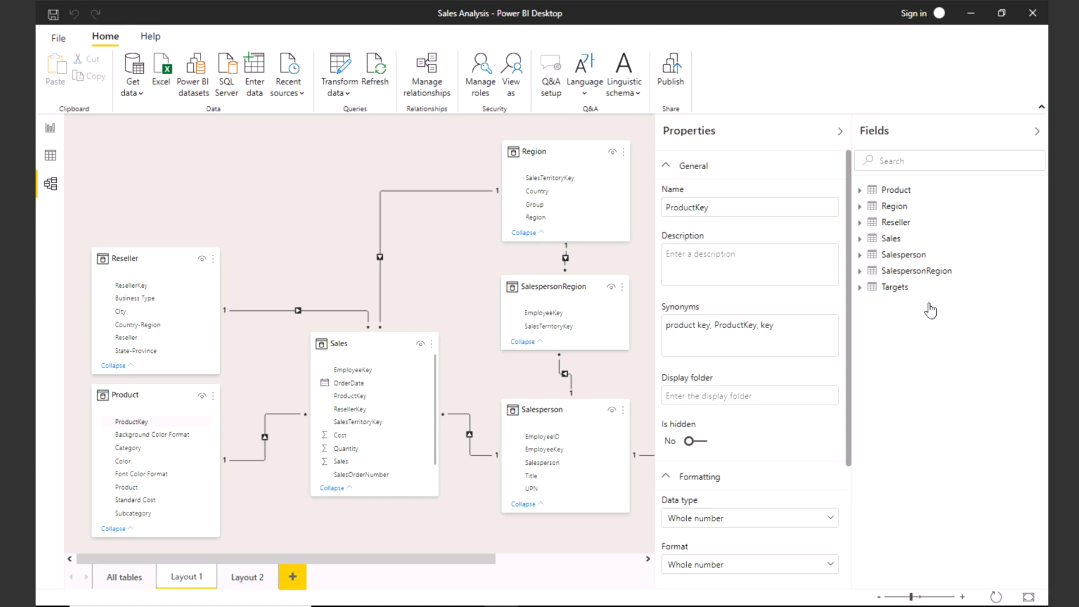
# Create a calculated table with the formula Date = CALENDARAUTO().
pyautogui.click(49, 159)
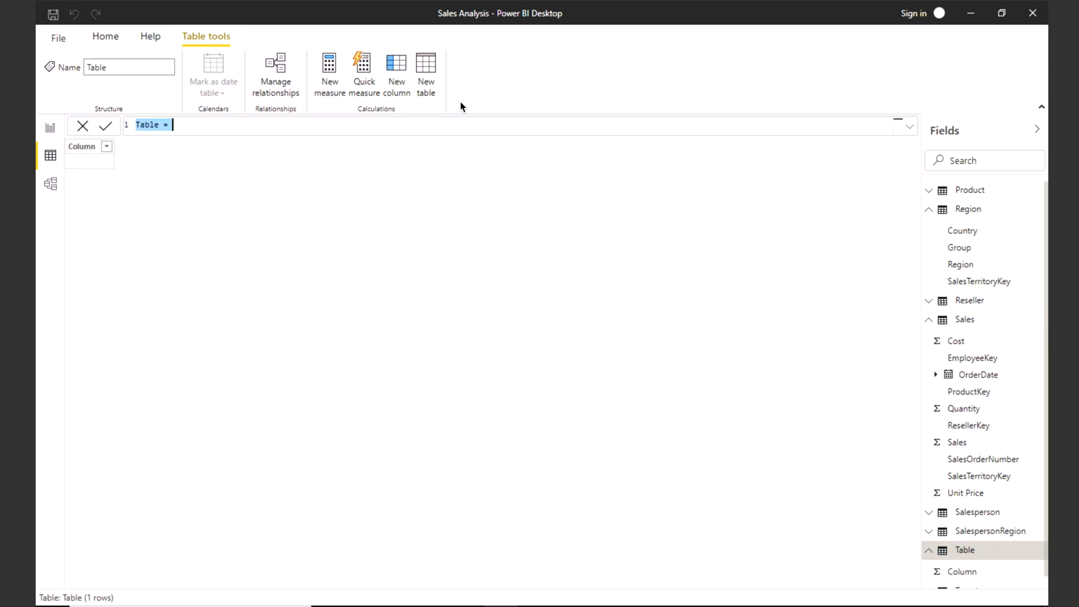
pyautogui.write('Date =')
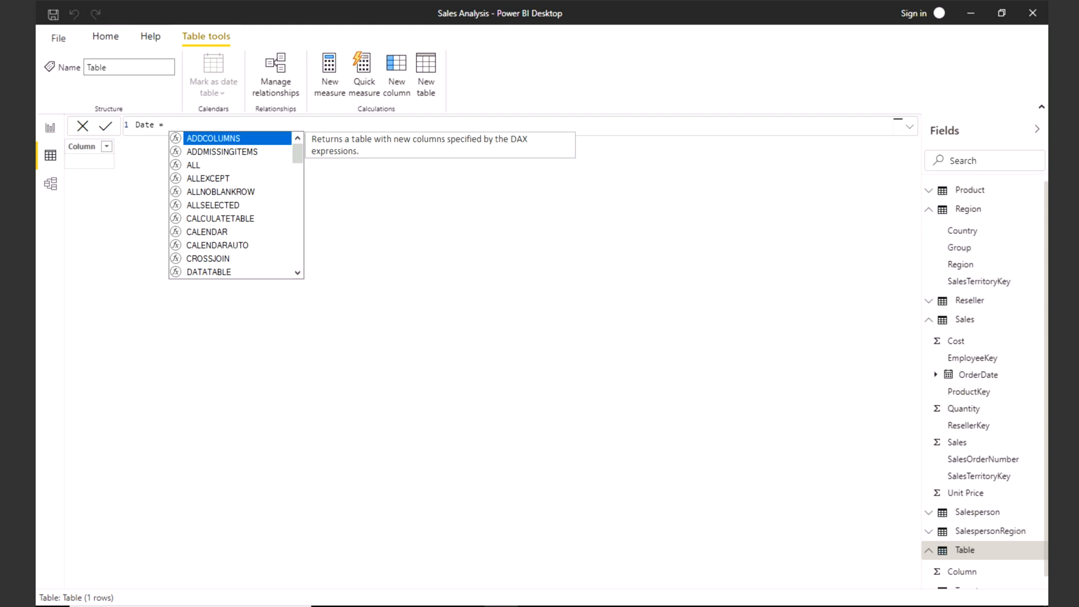
pyautogui.write('Cale')
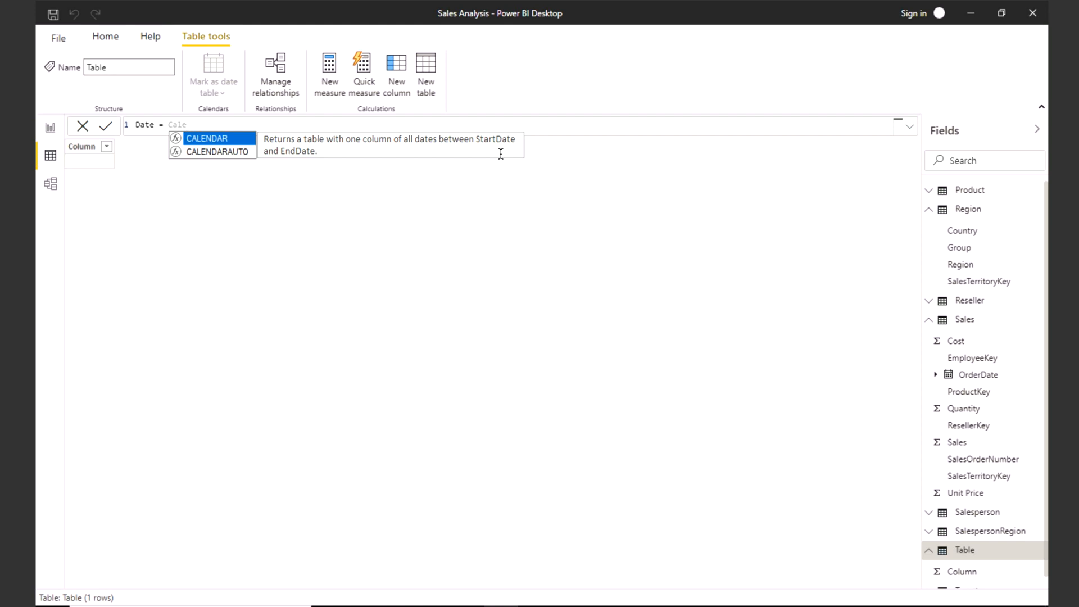
pyautogui.click(210, 151)
pyautogui.click(209, 150)
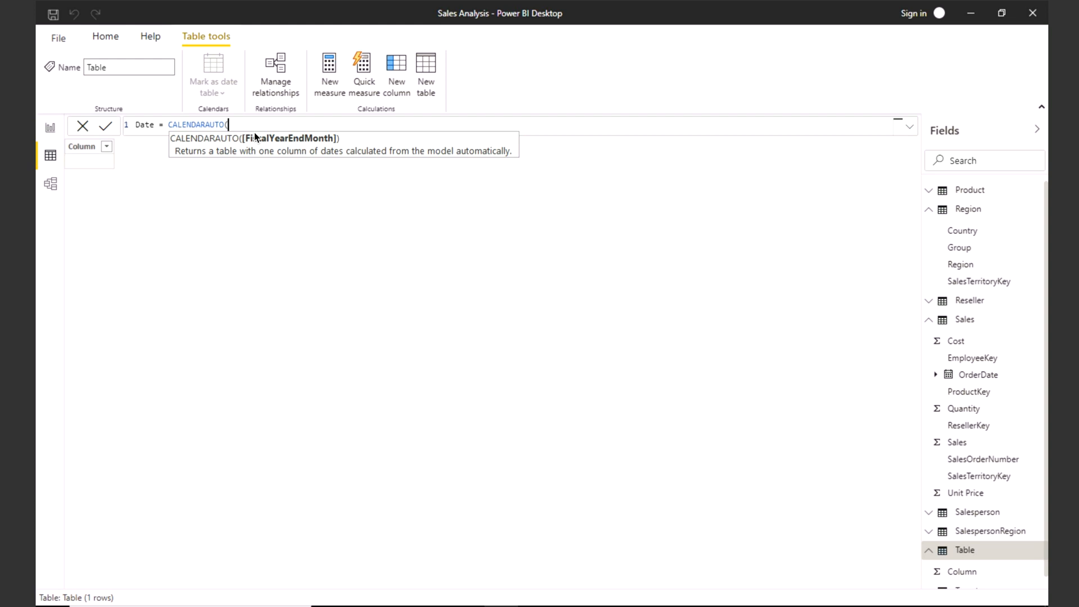
pyautogui.write(')')
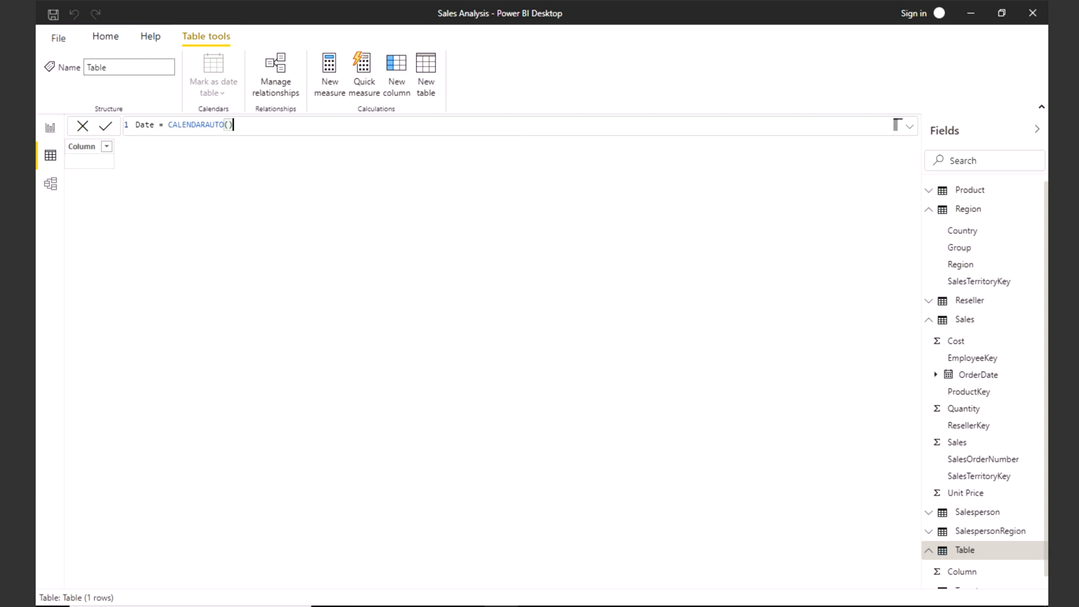
pyautogui.press('Return')
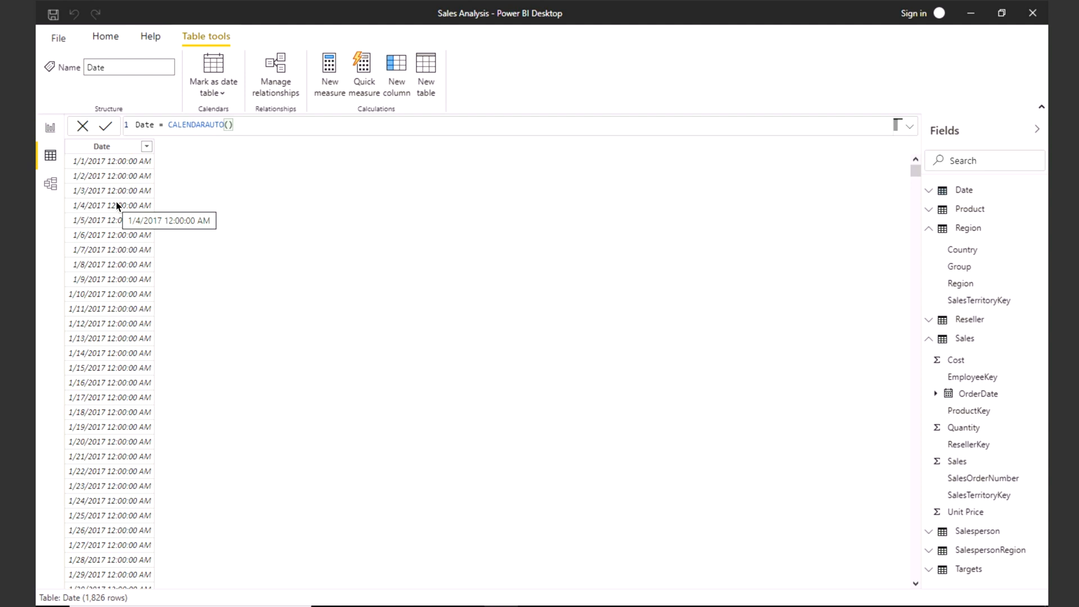
# Set the Date column's data type to Date and its format to 14/03/2001 (dd/mm/yyyy).
pyautogui.click(102, 150)
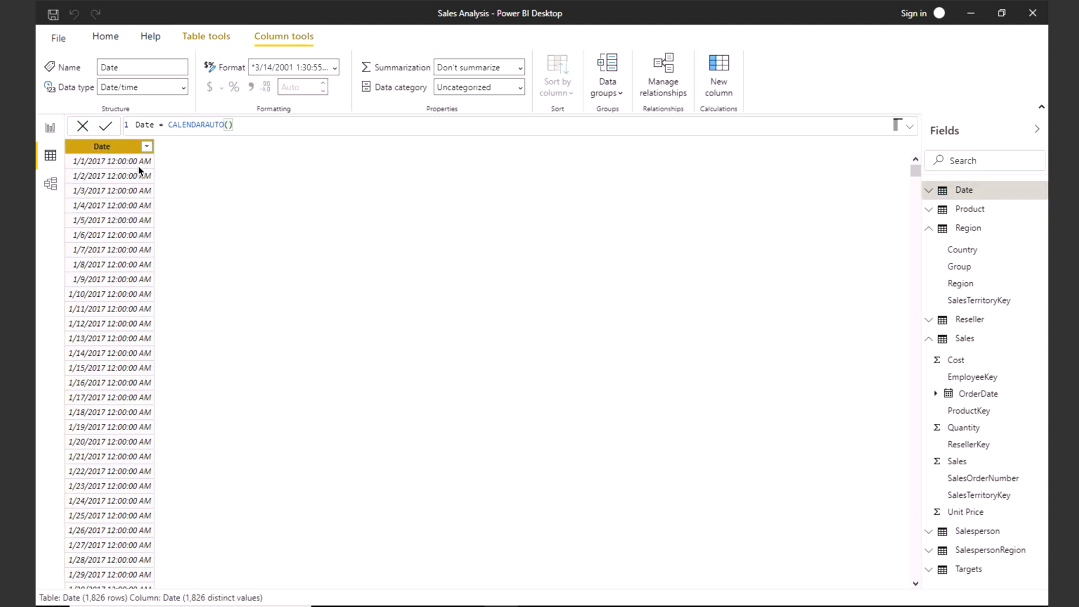
pyautogui.click(184, 88)
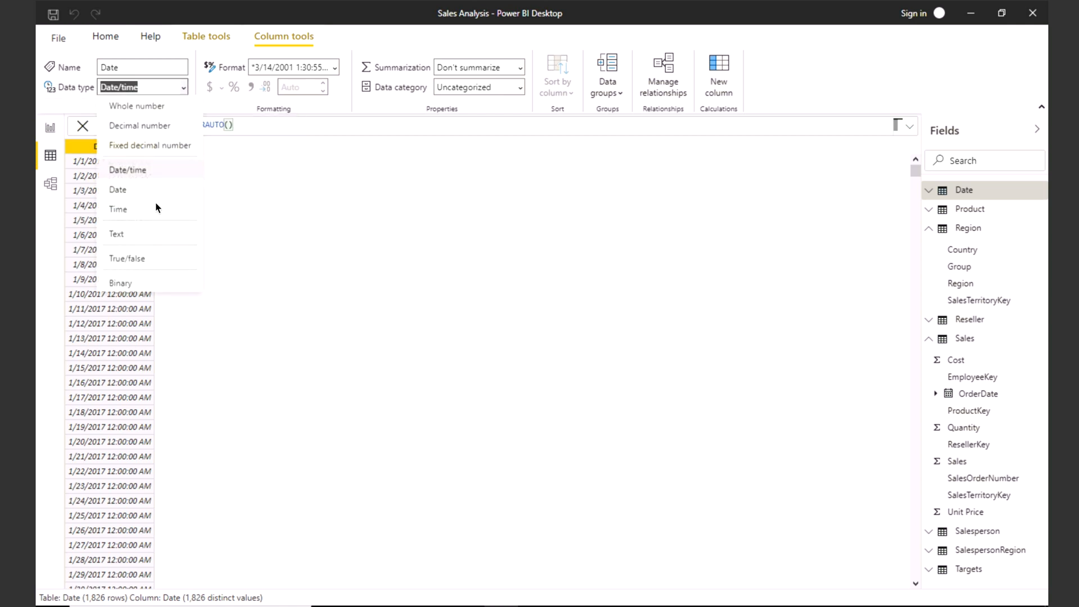
pyautogui.click(136, 191)
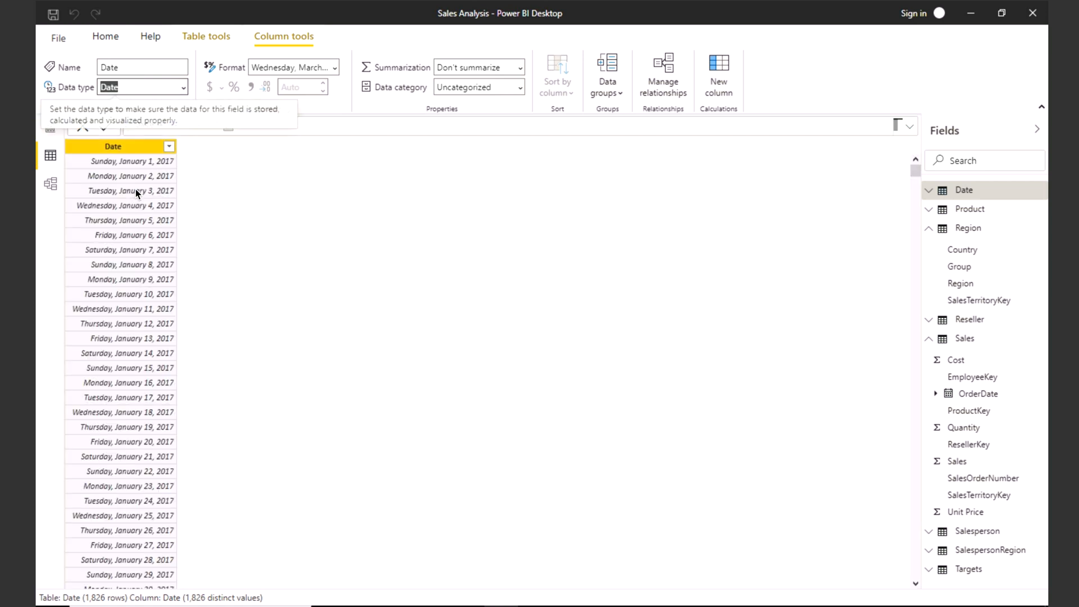
pyautogui.click(334, 67)
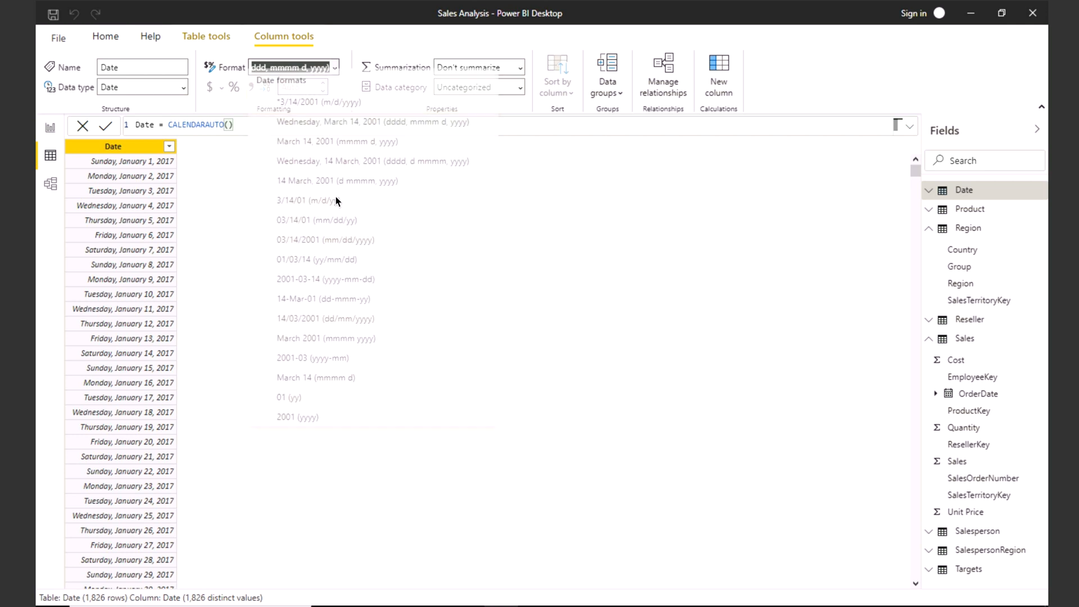
pyautogui.click(306, 325)
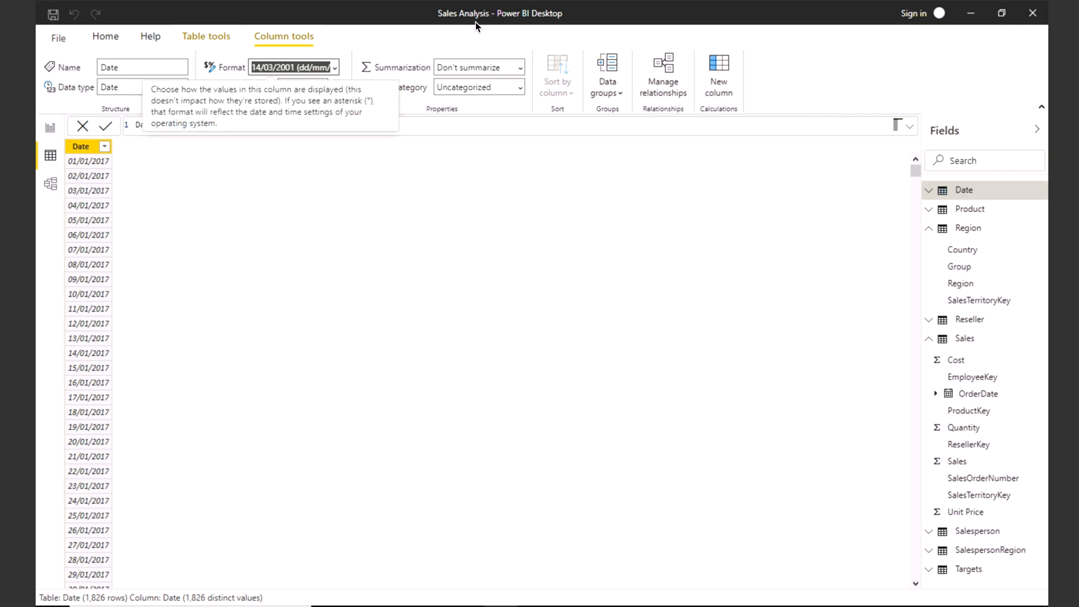
# Add calculated columns Month No = MONTH('Date'[Date]) and Week Number = WEEKNUM('Date'[Date]) to the Date table.
pyautogui.click(725, 72)
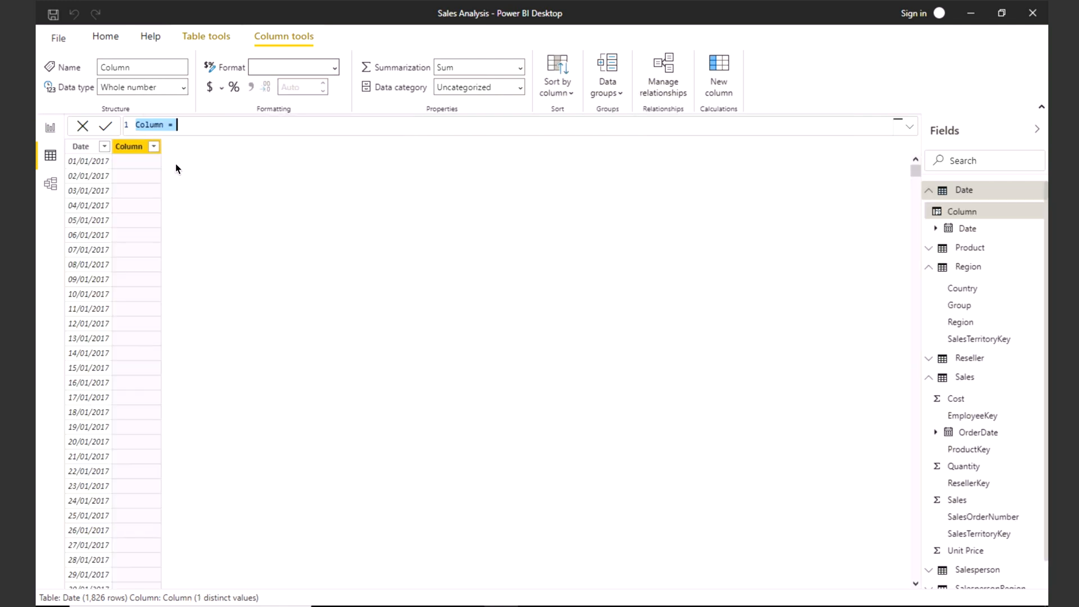
pyautogui.write('Month No.')
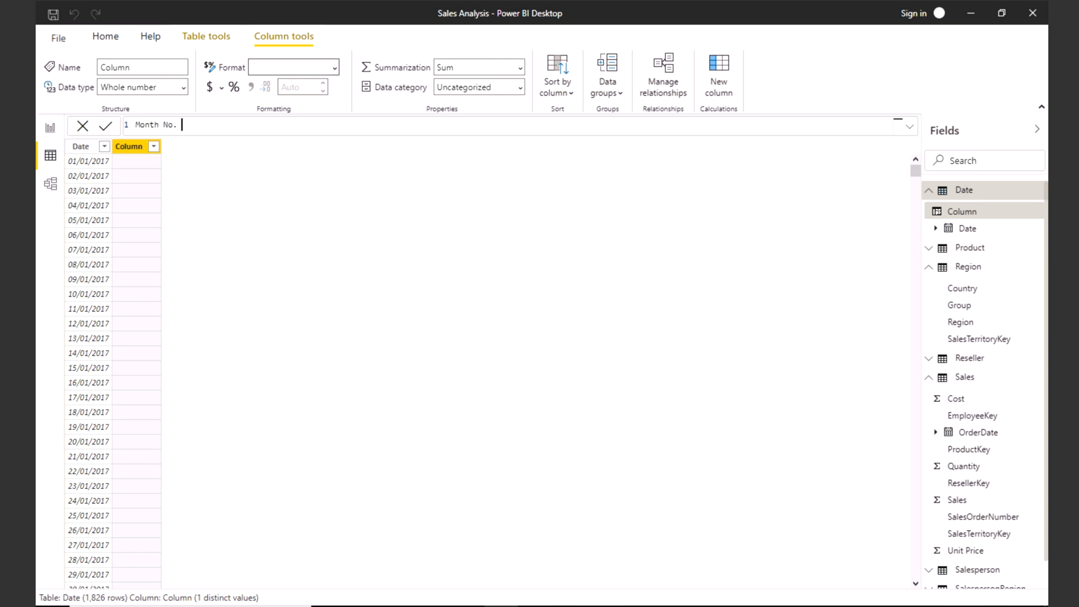
pyautogui.press('BackSpace')
pyautogui.write('= Month')
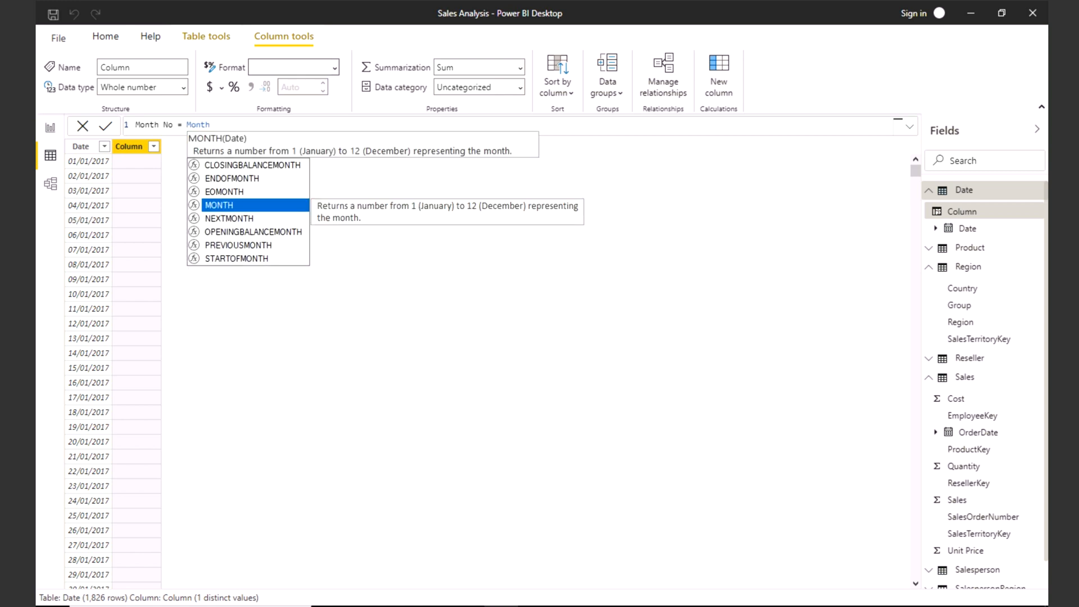
pyautogui.press('Tab')
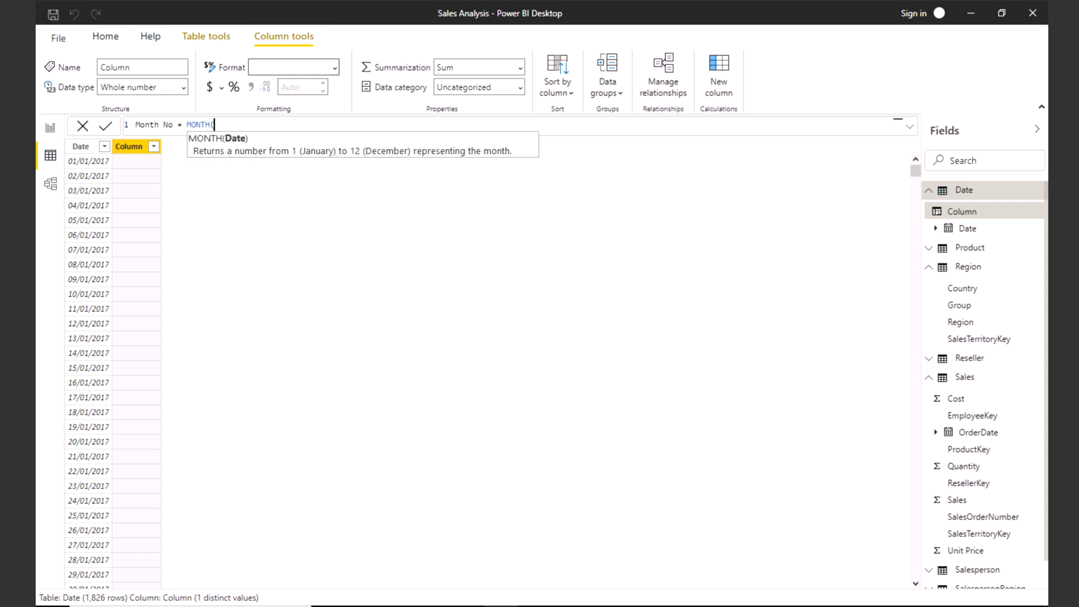
pyautogui.write('Date')
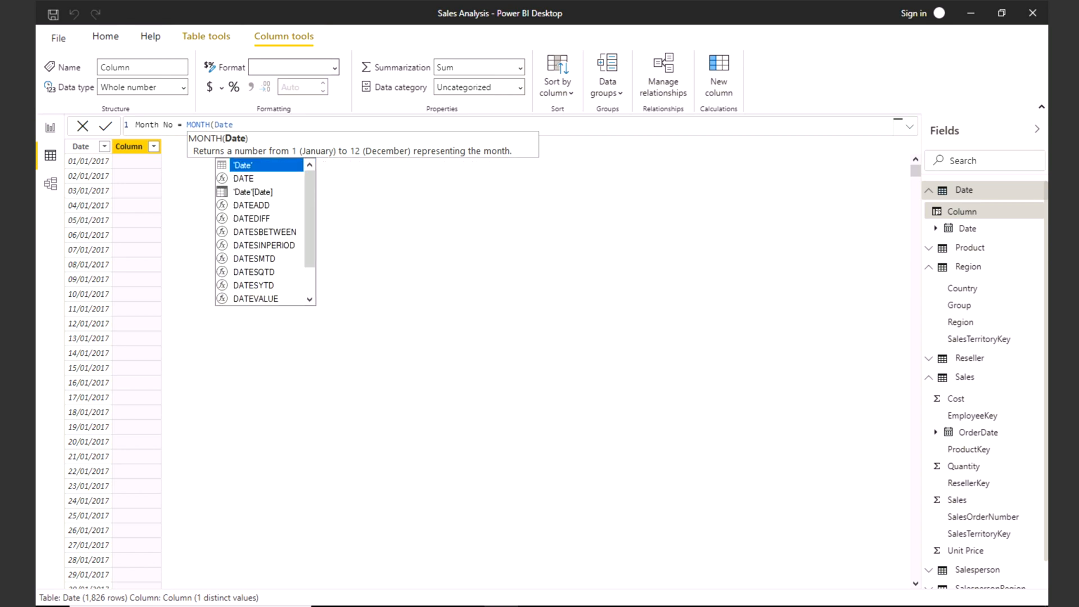
pyautogui.press('Down')
pyautogui.press('Down')
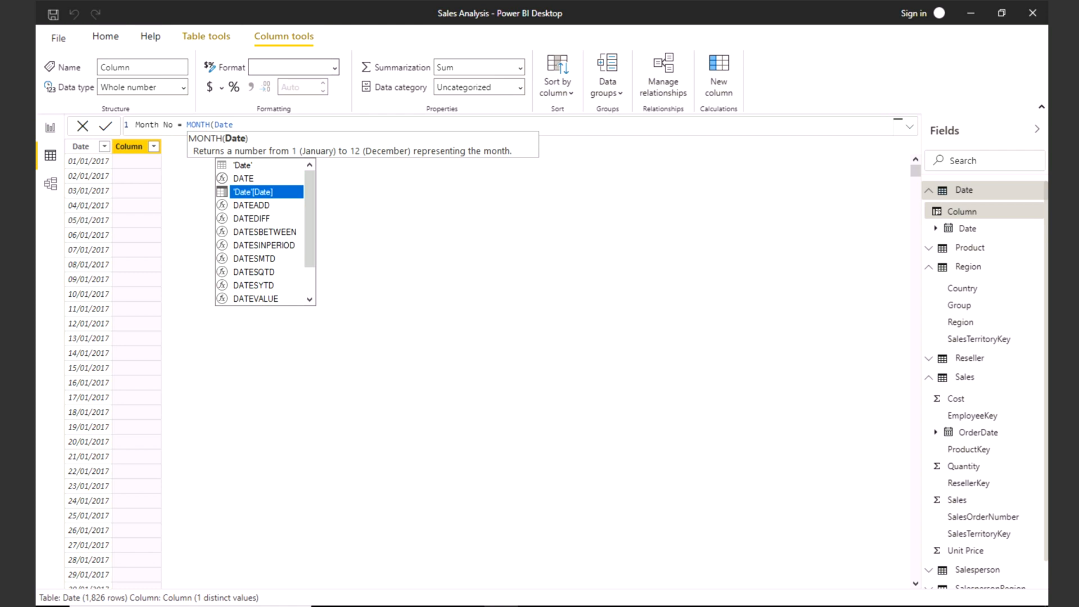
pyautogui.press('Tab')
pyautogui.press('Return')
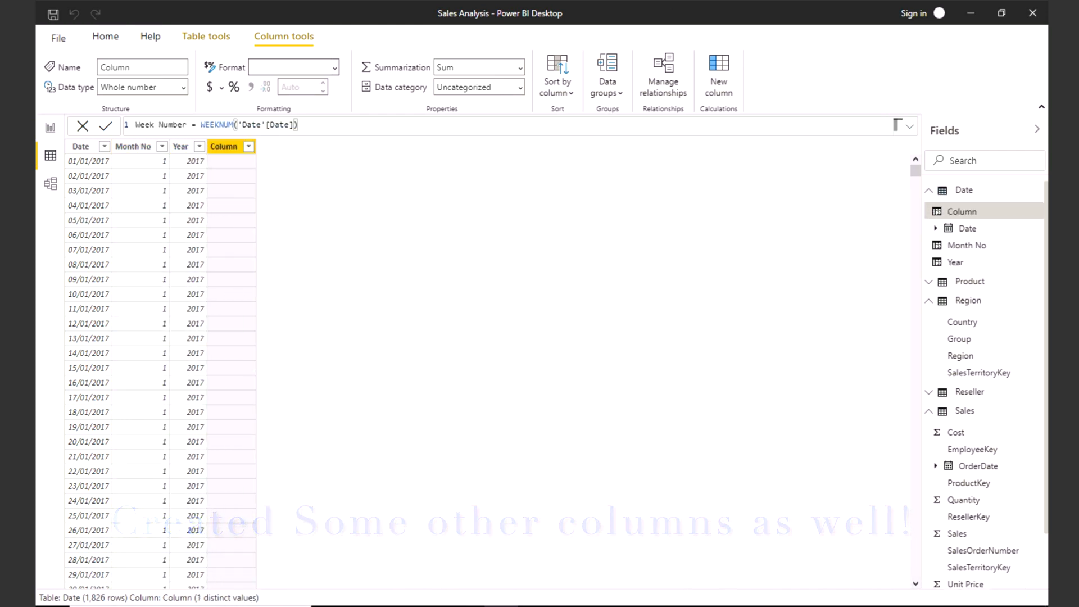
pyautogui.press('Return')
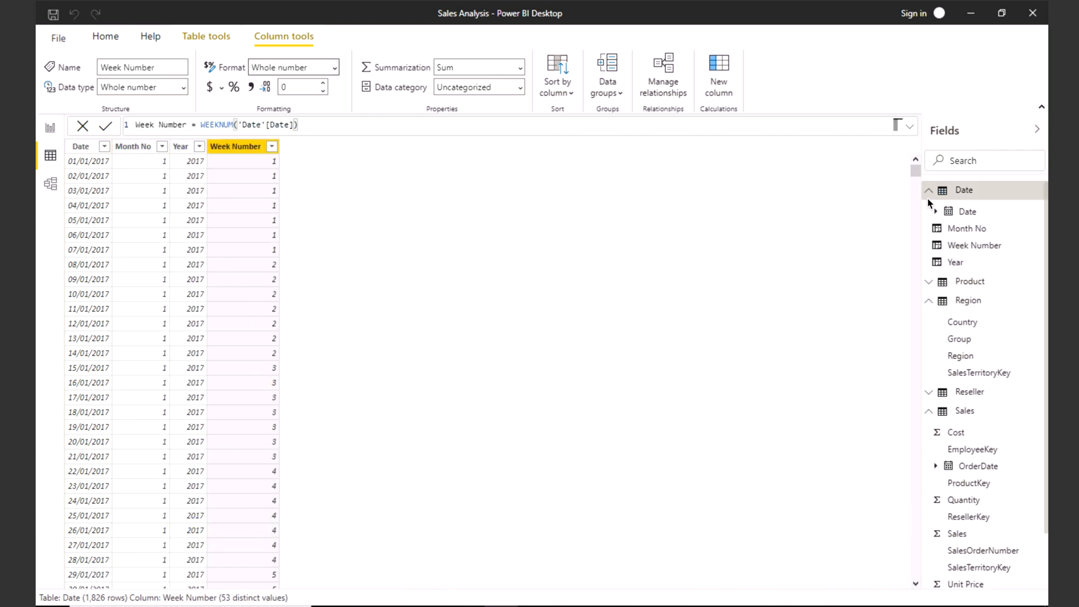
# Mark the Date table as a date table, using Date as its date column.
pyautogui.click(972, 192)
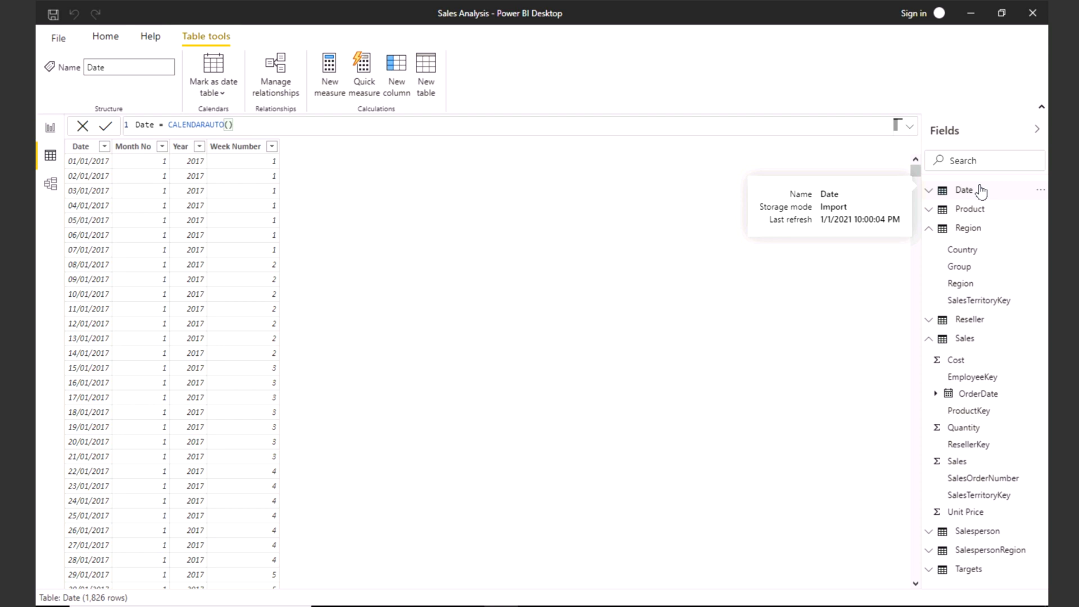
pyautogui.click(981, 191)
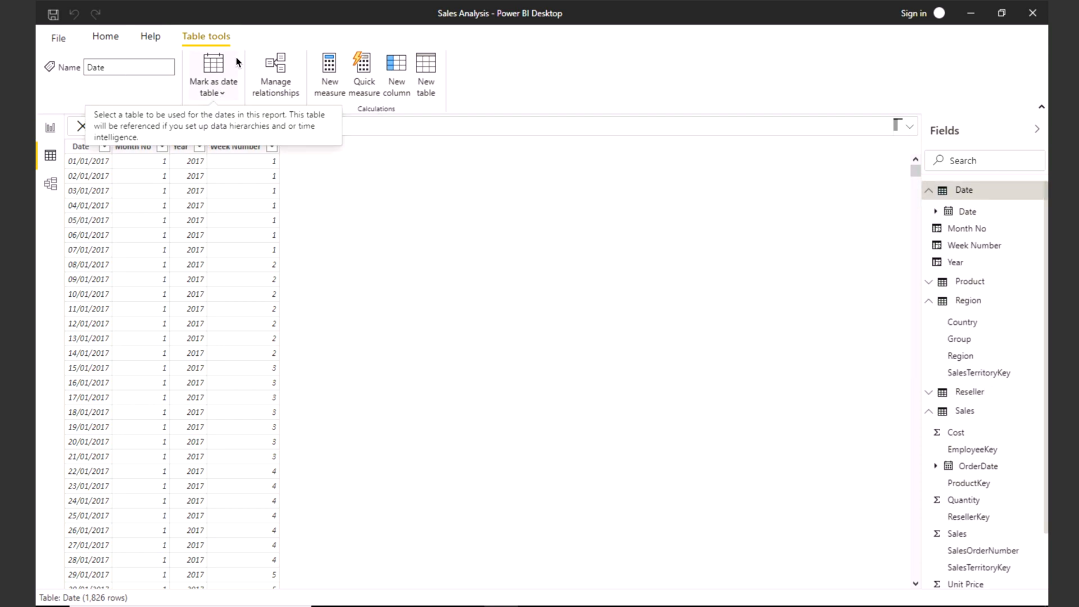
pyautogui.click(218, 92)
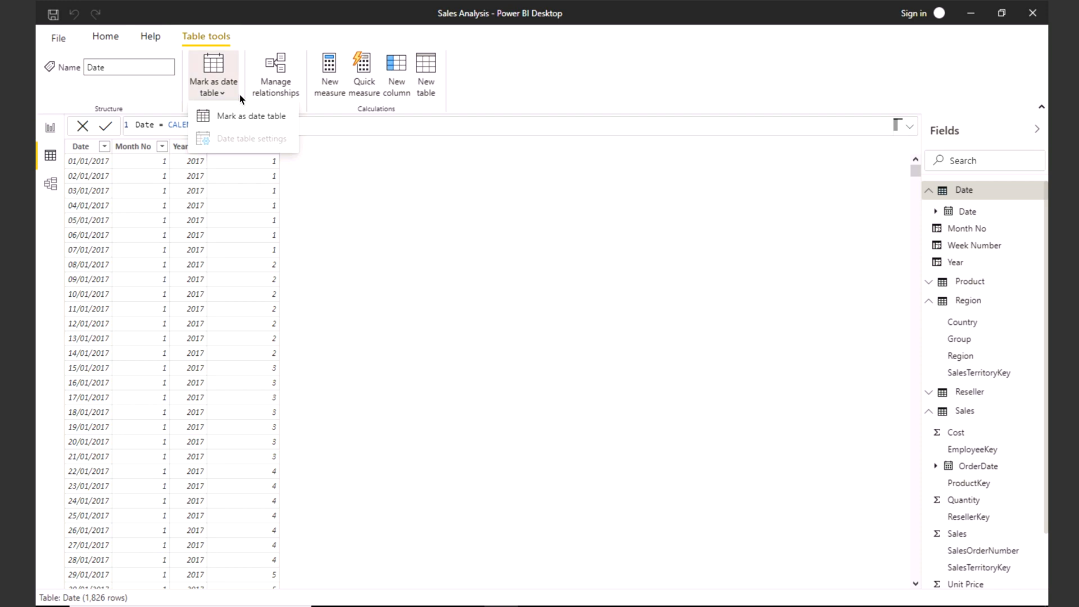
pyautogui.click(251, 118)
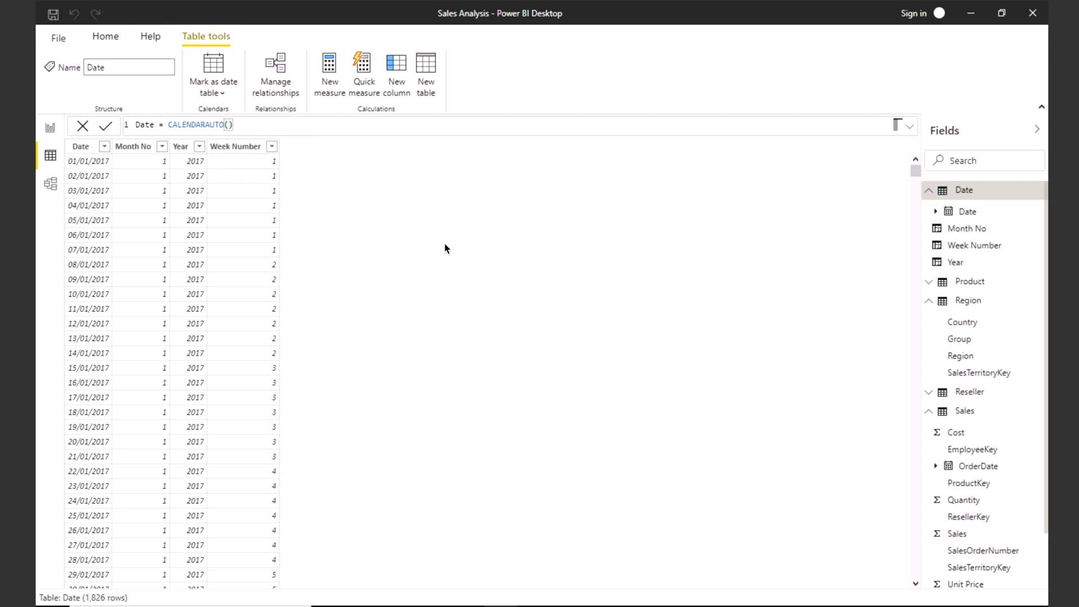
pyautogui.click(457, 293)
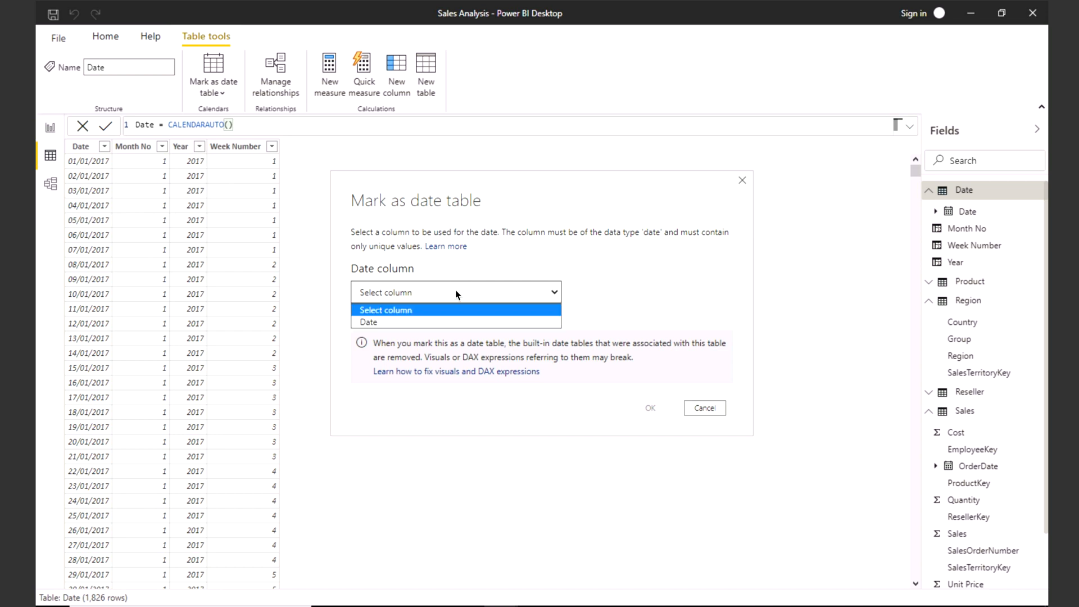
pyautogui.click(417, 321)
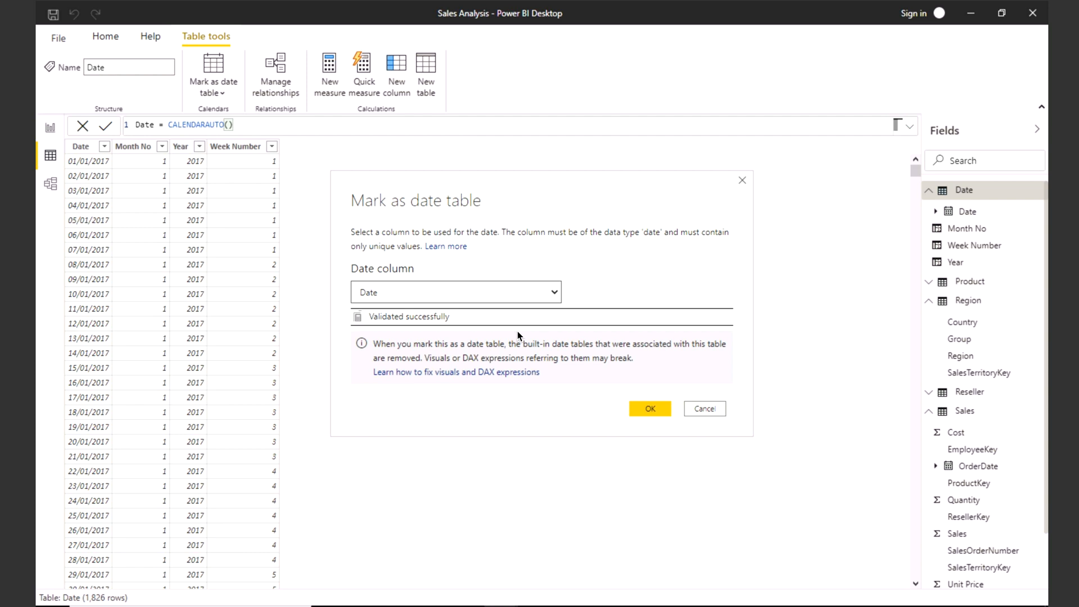
pyautogui.click(663, 411)
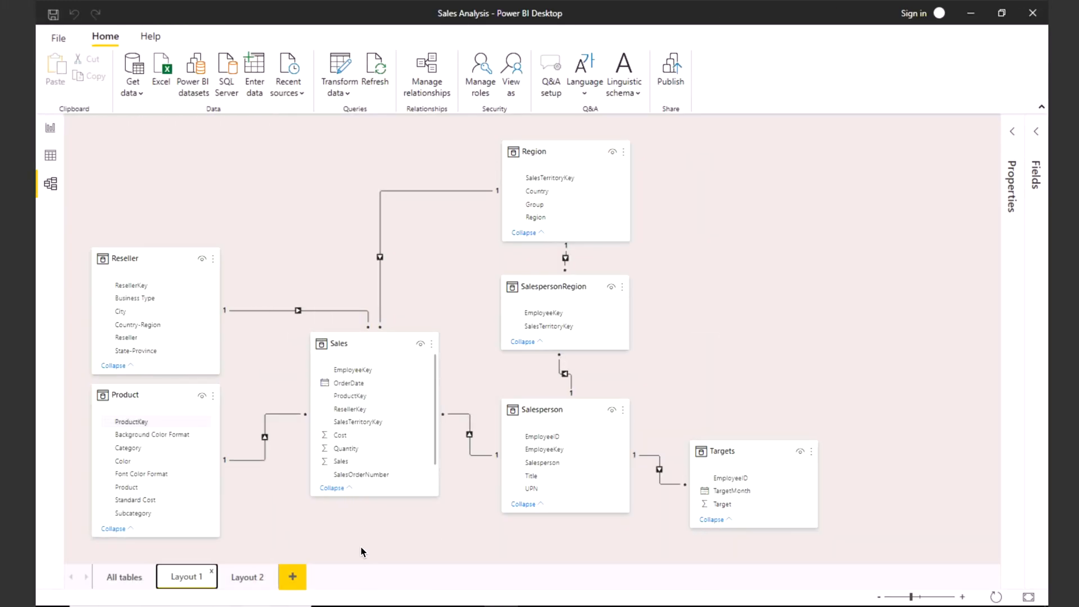
# In the All tables layout, place the Date table below Reseller and relate OrderDate in Sales to Date in the Date table.
pyautogui.click(107, 578)
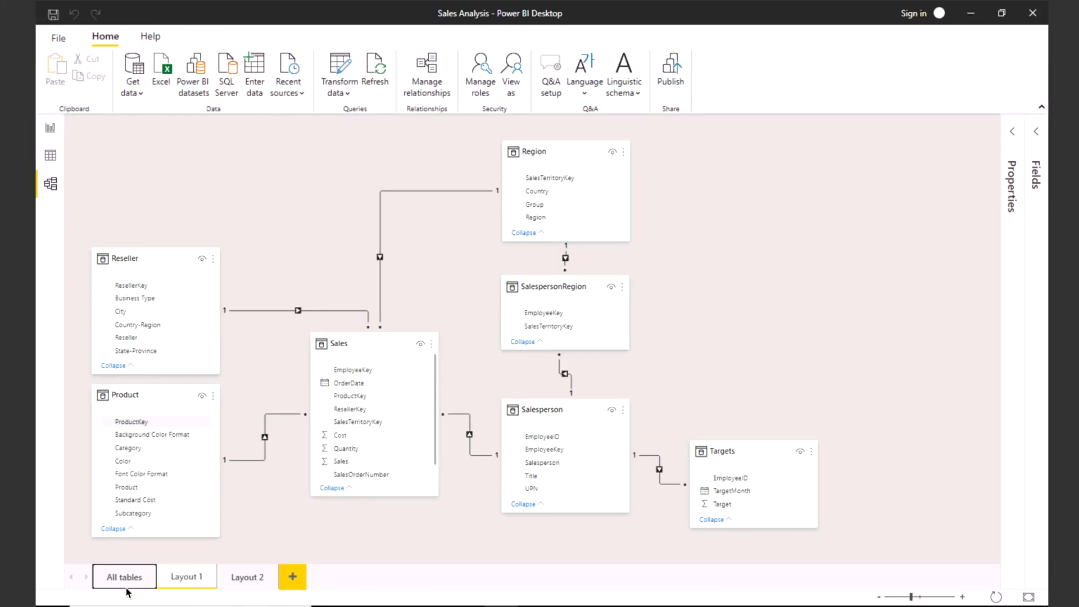
pyautogui.click(843, 560)
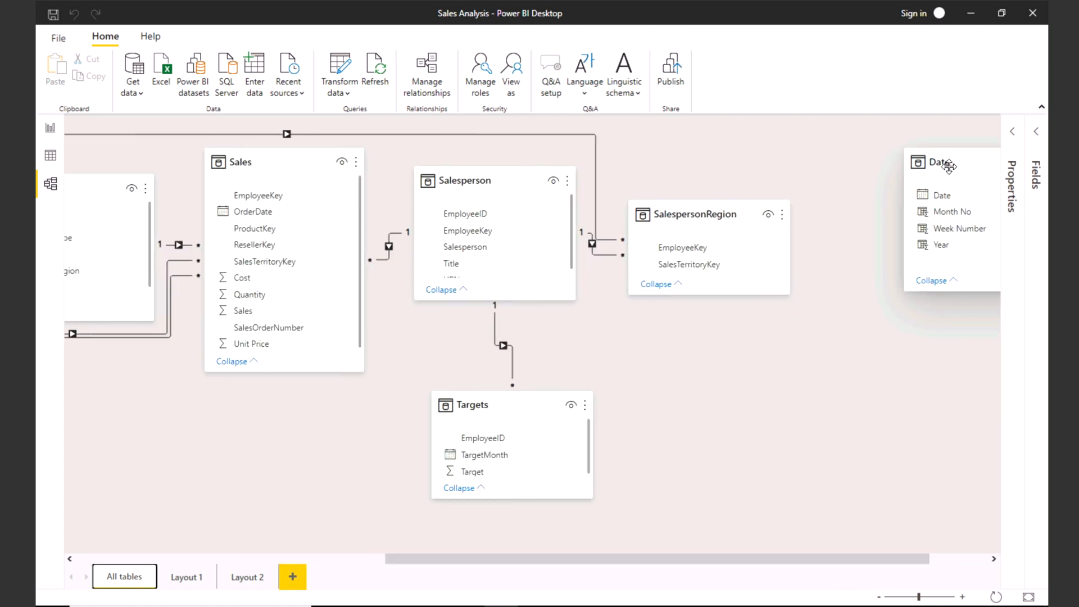
pyautogui.moveTo(939, 163); pyautogui.dragTo(223, 415)
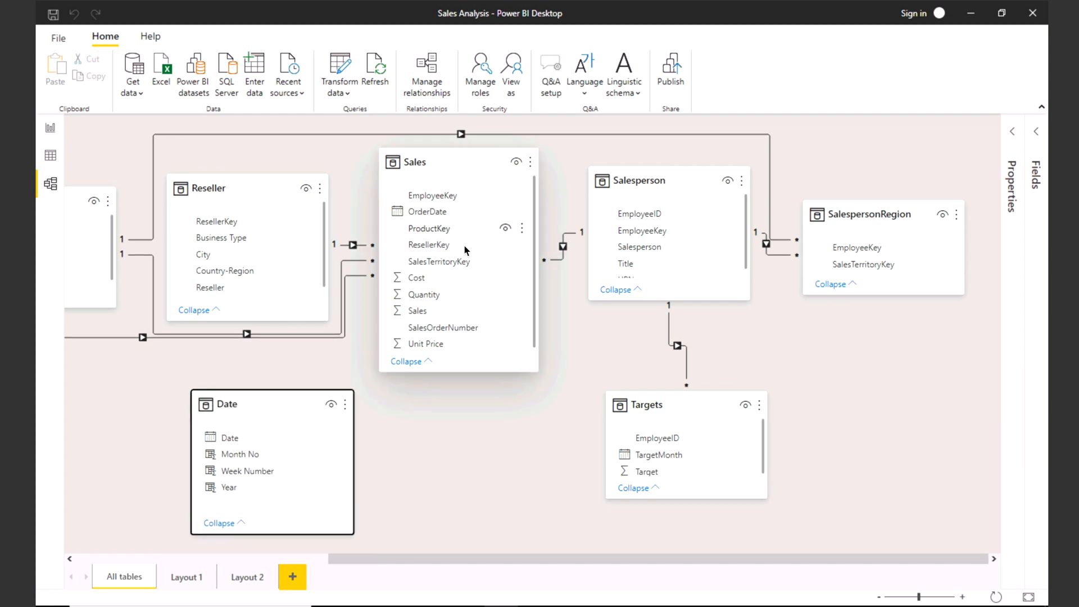
pyautogui.click(443, 163)
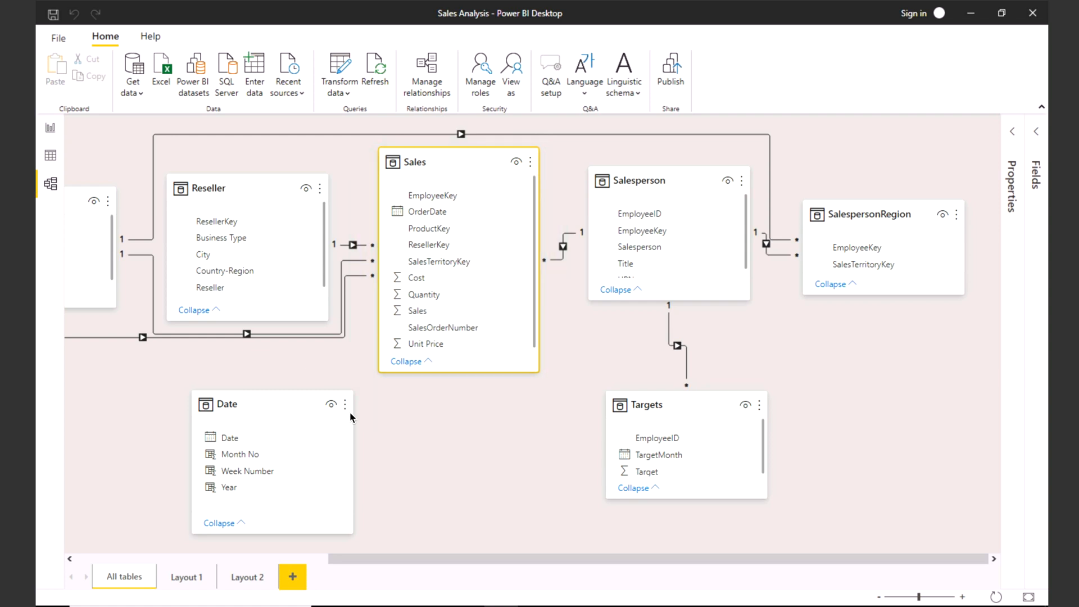
pyautogui.click(282, 407)
pyautogui.moveTo(282, 407); pyautogui.dragTo(261, 420)
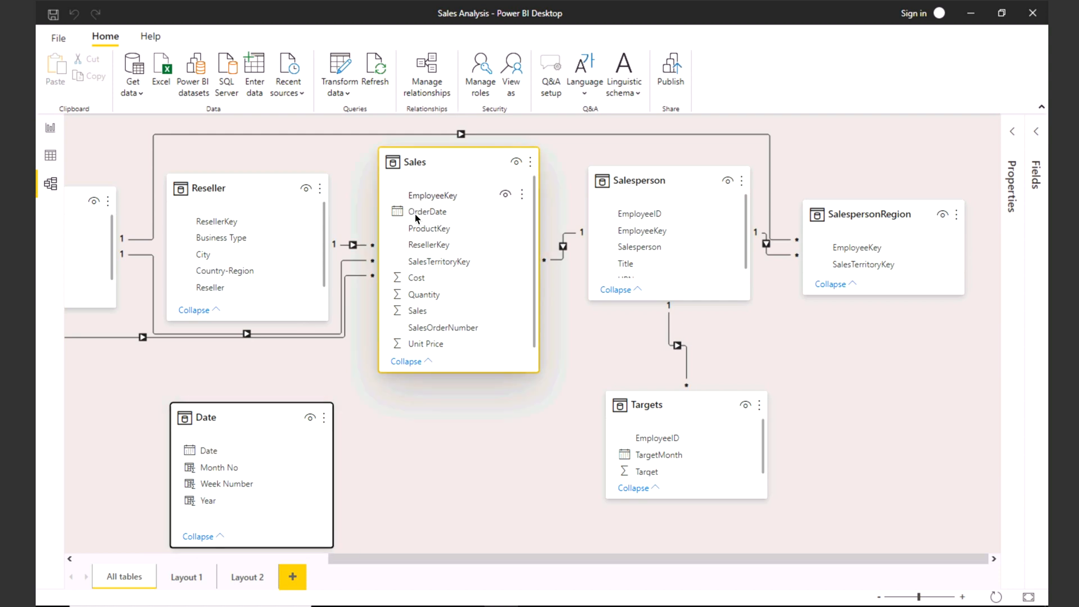
pyautogui.moveTo(417, 213); pyautogui.dragTo(215, 456)
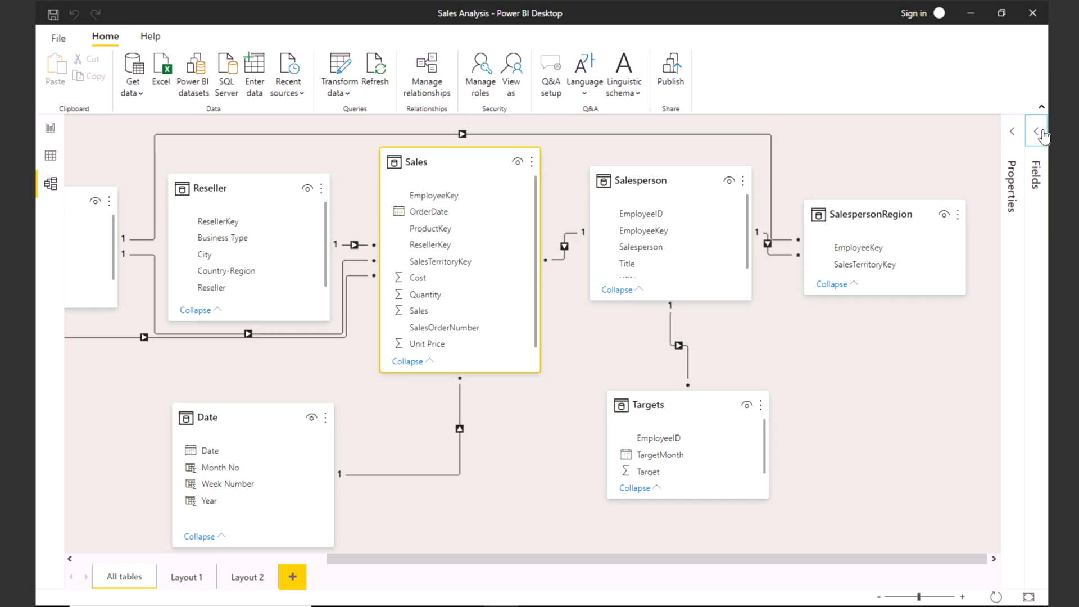
# Create a hierarchy from the Date column of the Date table.
pyautogui.click(1042, 134)
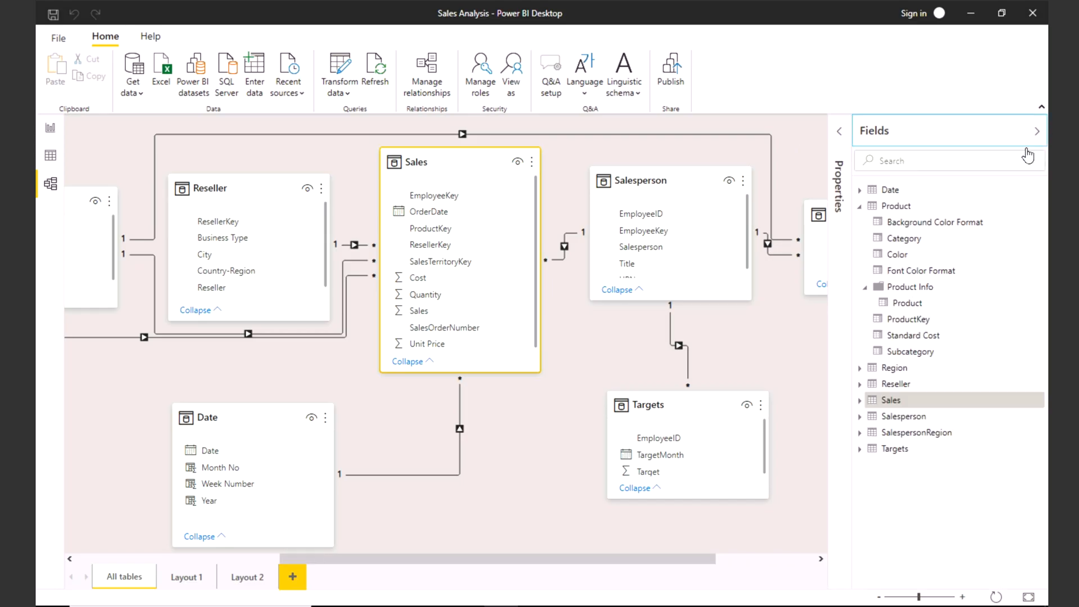
pyautogui.click(865, 208)
pyautogui.click(861, 191)
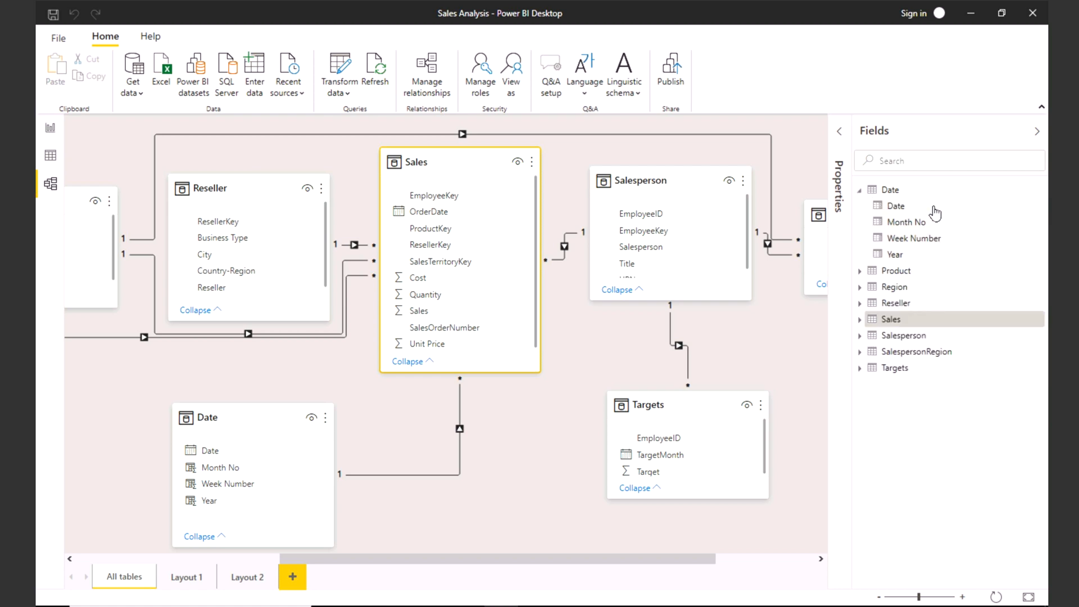
pyautogui.rightClick(926, 210)
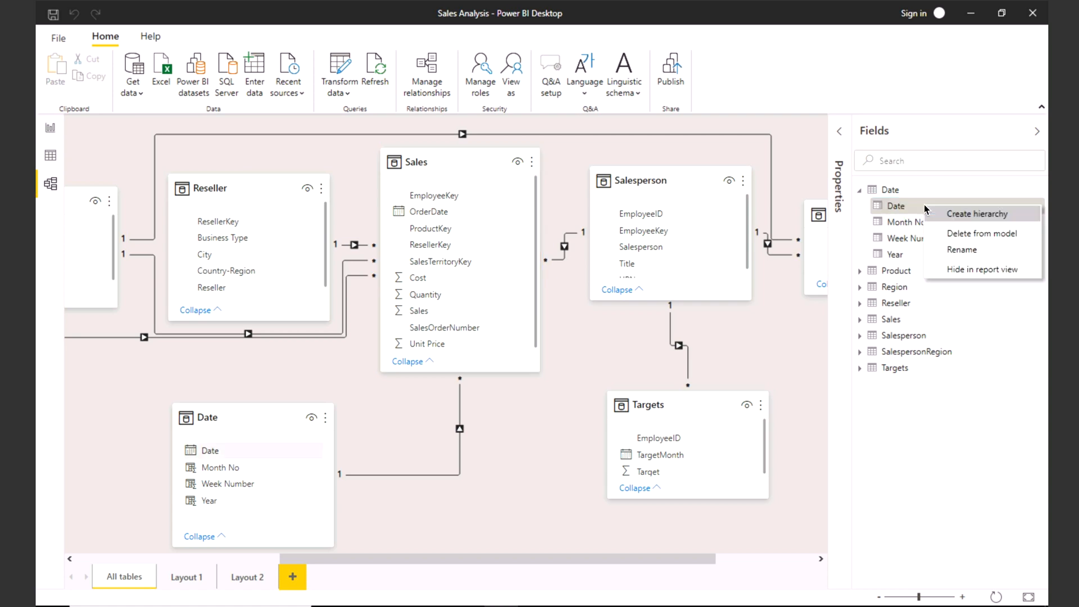
pyautogui.click(956, 220)
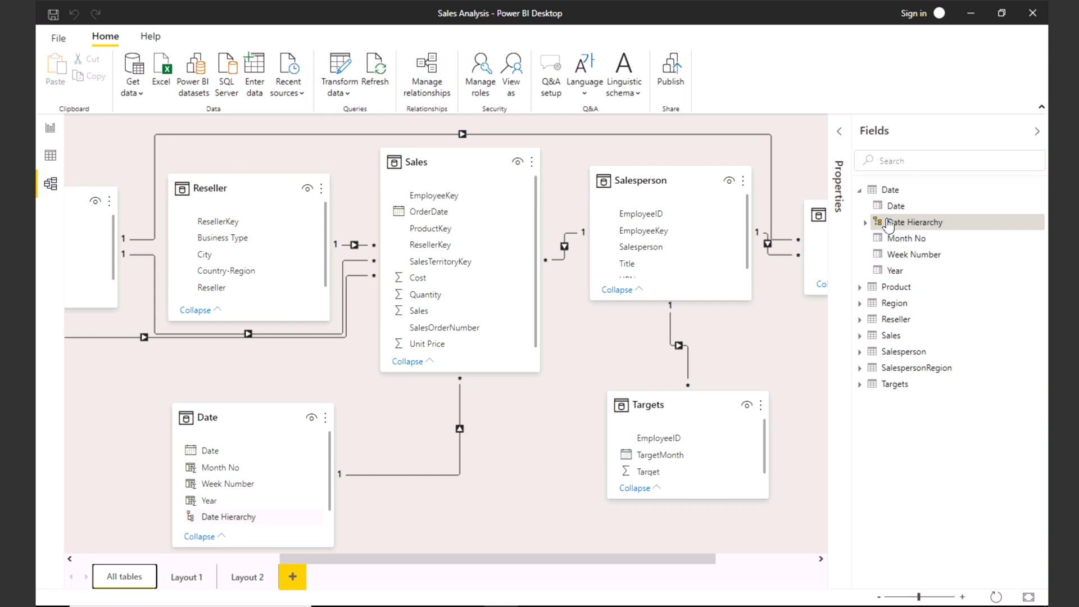
# Add Year, Month No and Week Number as levels of the Date Hierarchy.
pyautogui.click(865, 223)
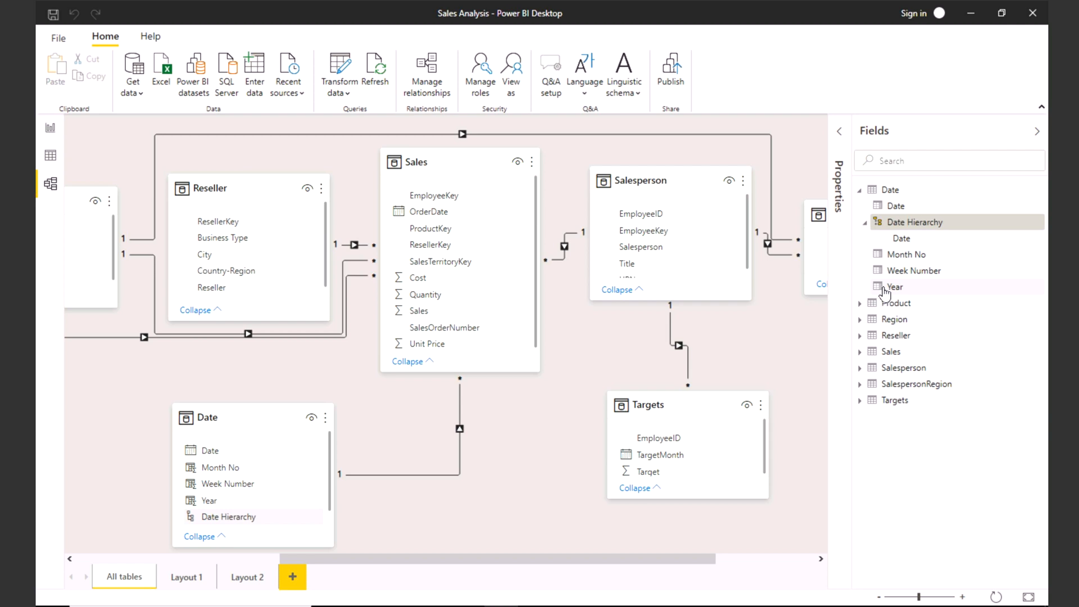
pyautogui.moveTo(889, 287); pyautogui.dragTo(923, 238)
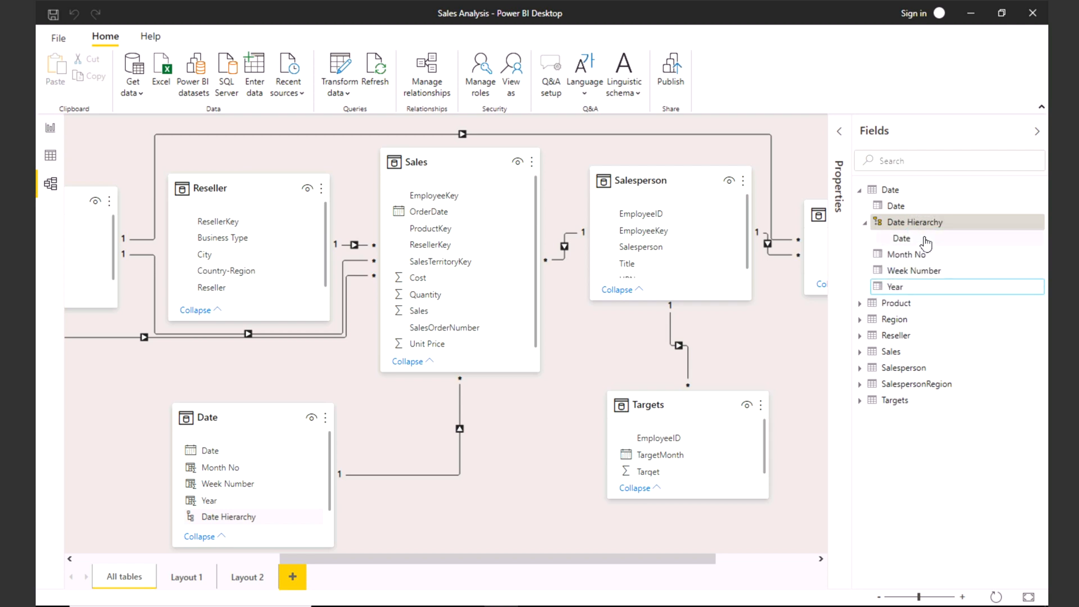
pyautogui.moveTo(881, 284); pyautogui.dragTo(895, 225)
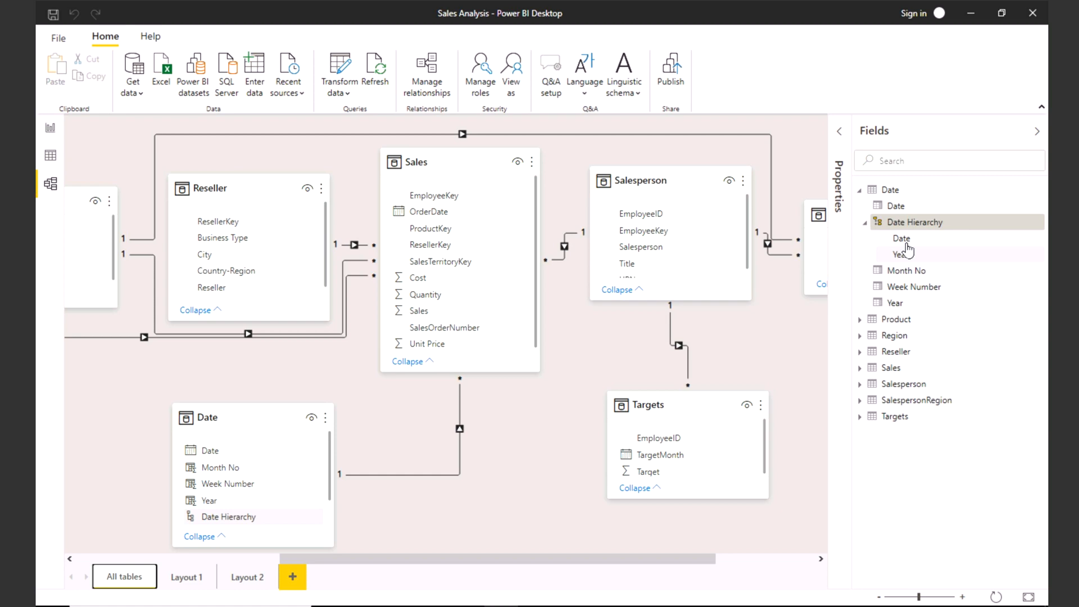
pyautogui.moveTo(887, 271); pyautogui.dragTo(920, 230)
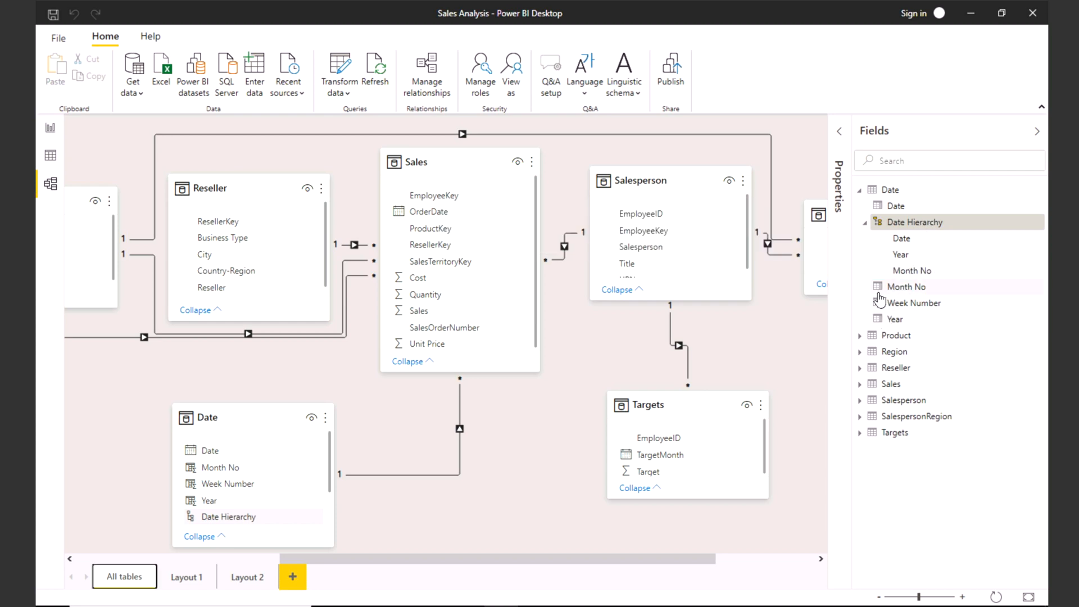
pyautogui.moveTo(875, 303); pyautogui.dragTo(936, 222)
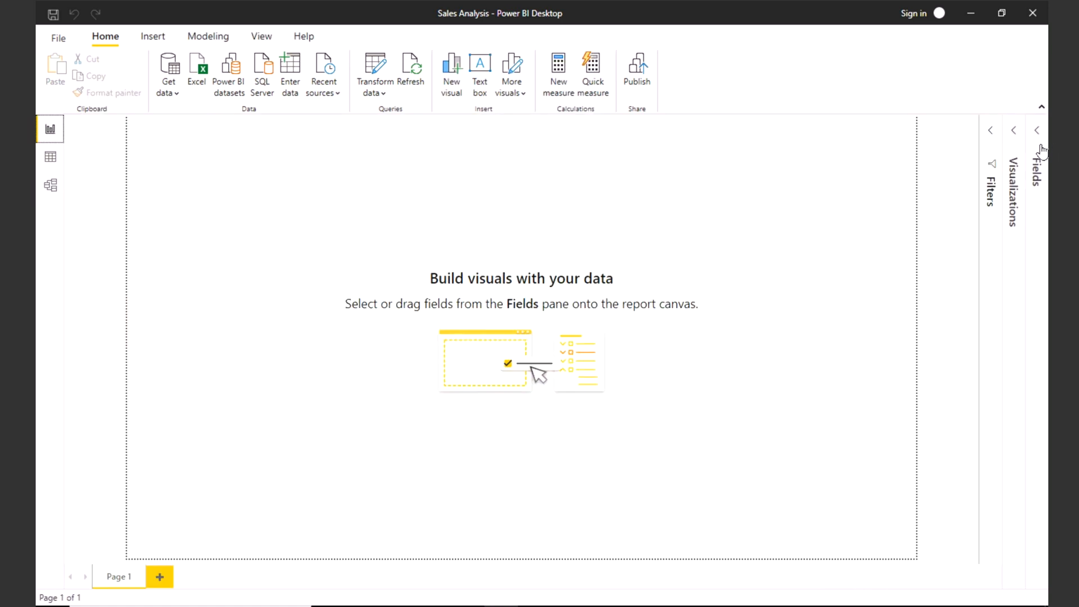
# Add a clustered column chart to the report page with the Date Hierarchy on its axis, leaving out the Date level.
pyautogui.click(1039, 144)
pyautogui.click(910, 130)
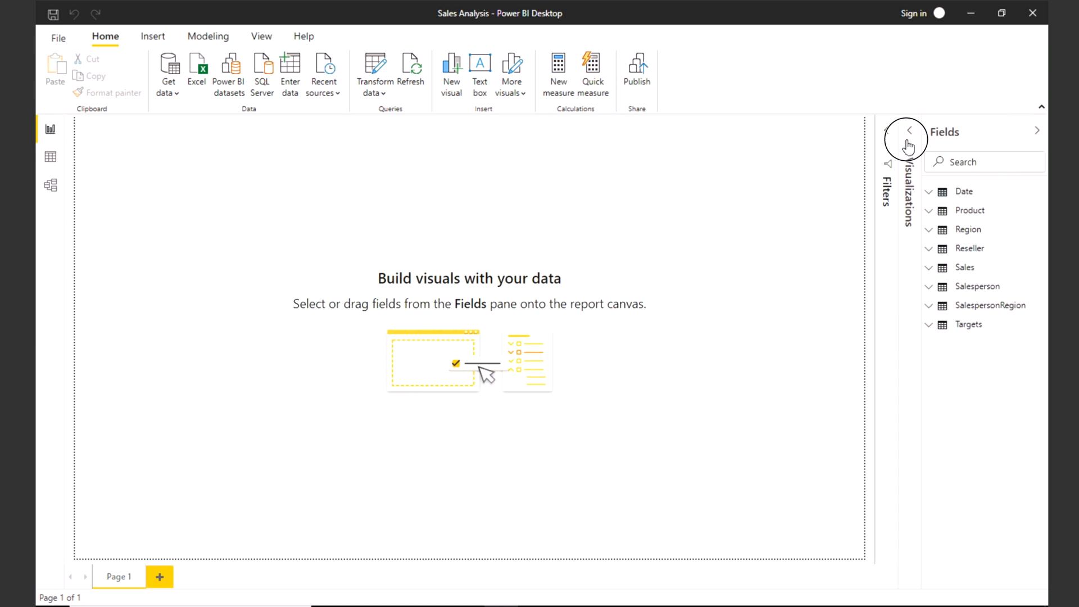
pyautogui.click(866, 159)
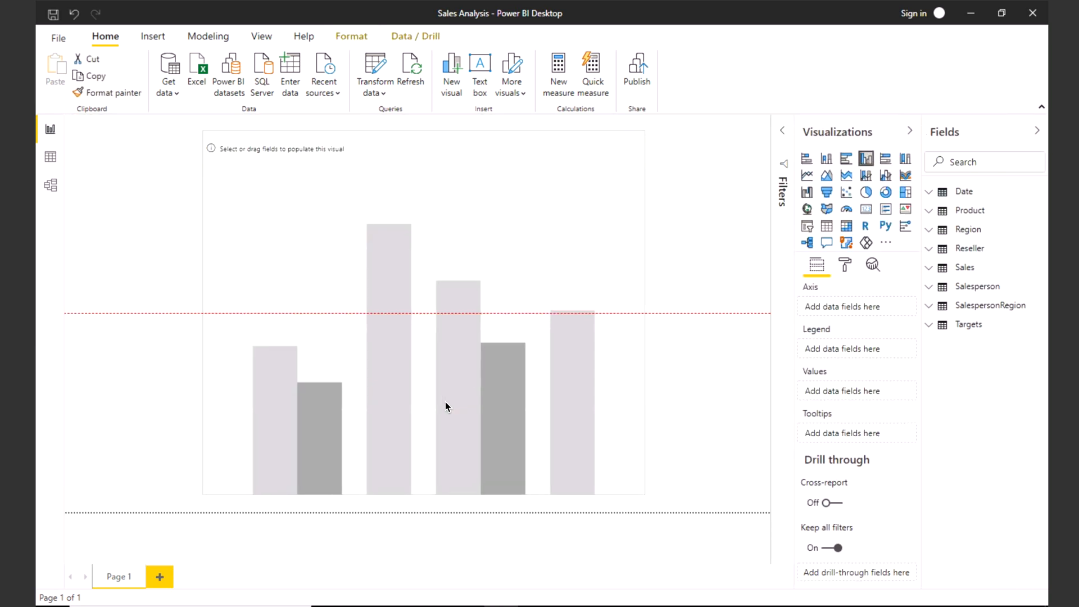
pyautogui.moveTo(964, 191); pyautogui.dragTo(877, 315)
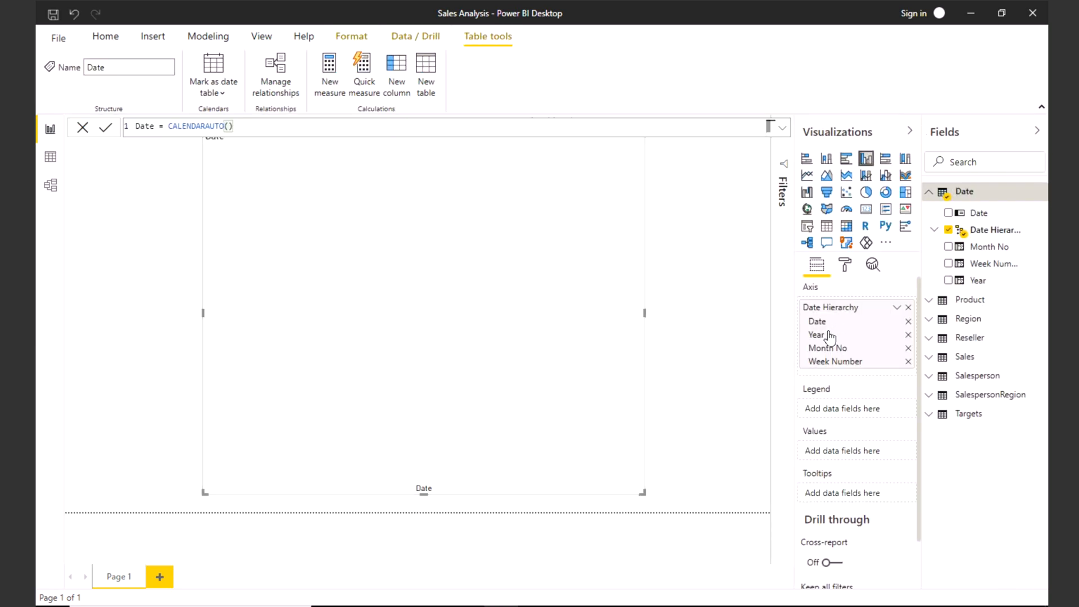
pyautogui.click(909, 322)
# Plot the Sales field from the Sales table as the chart's values and widen the chart.
pyautogui.click(934, 360)
pyautogui.click(979, 479)
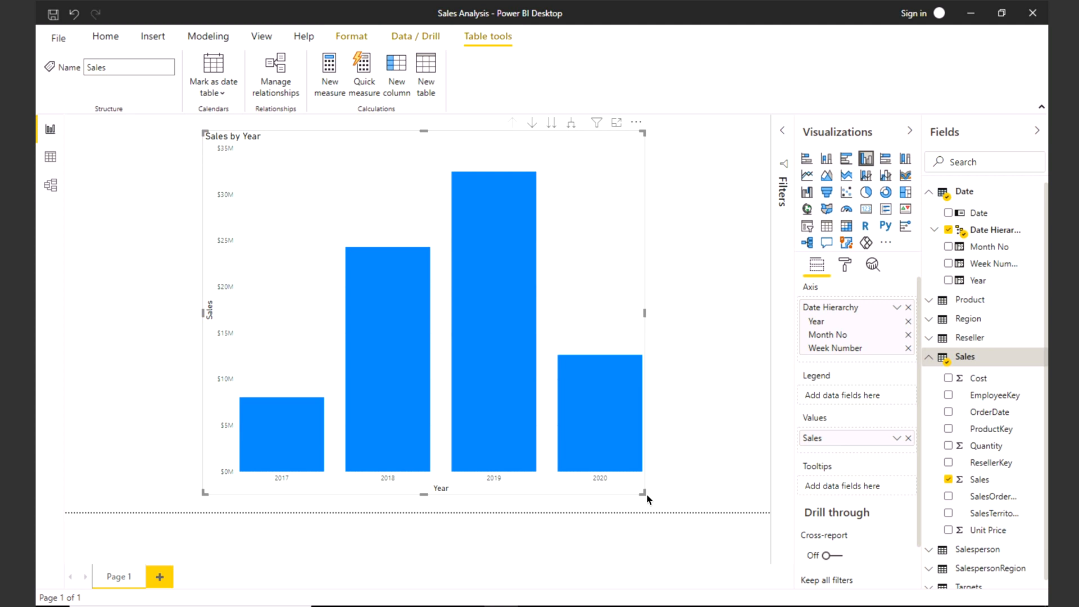
pyautogui.moveTo(644, 493); pyautogui.dragTo(703, 490)
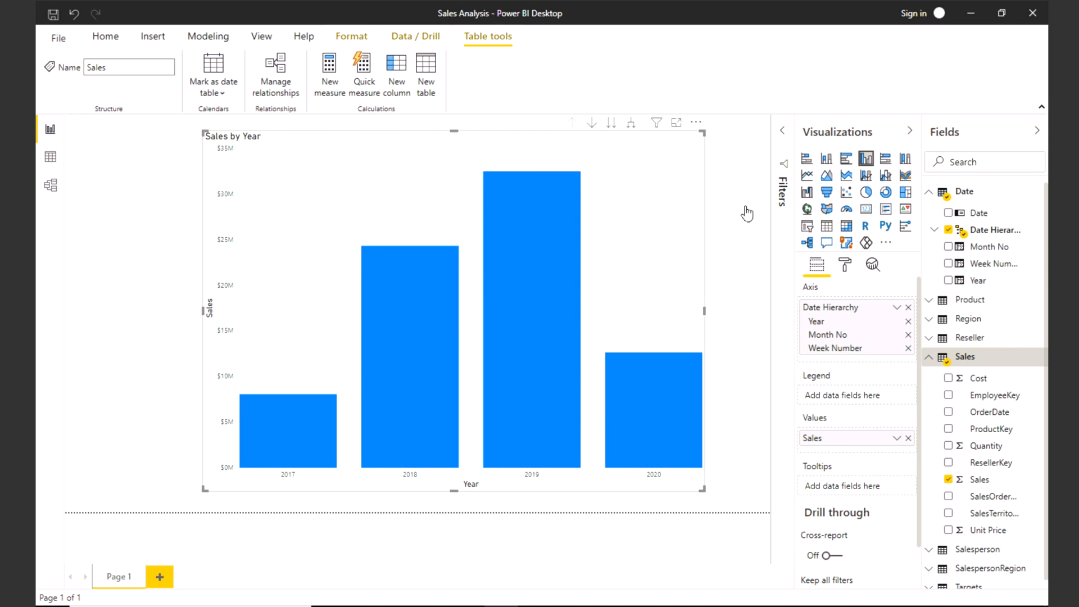
# Turn on drill-down for the sales chart and move it down the hierarchy from Year through Month No to Week Number.
pyautogui.click(592, 125)
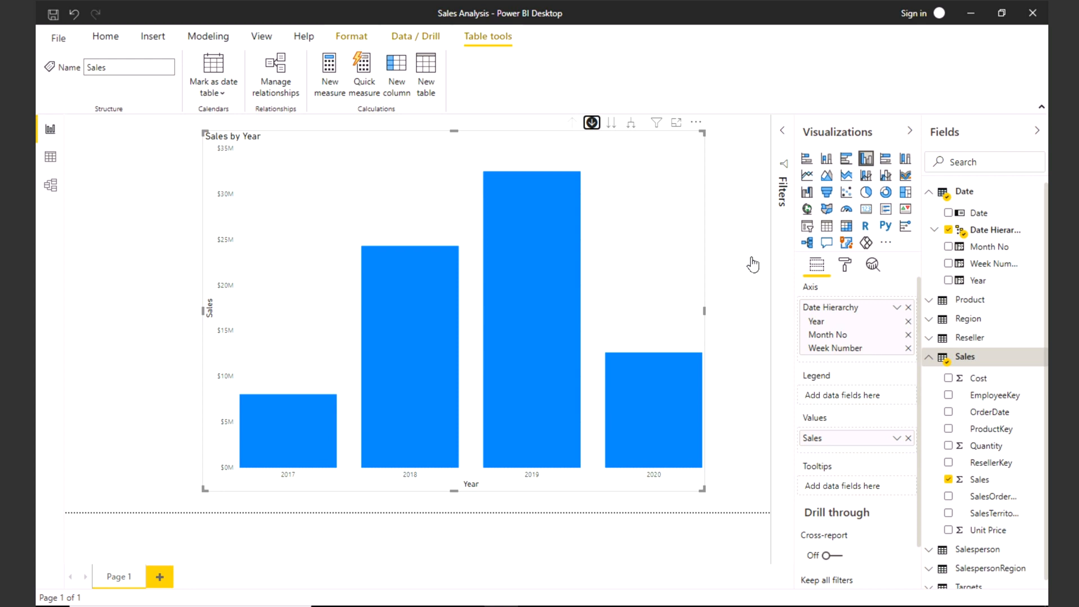
pyautogui.click(615, 127)
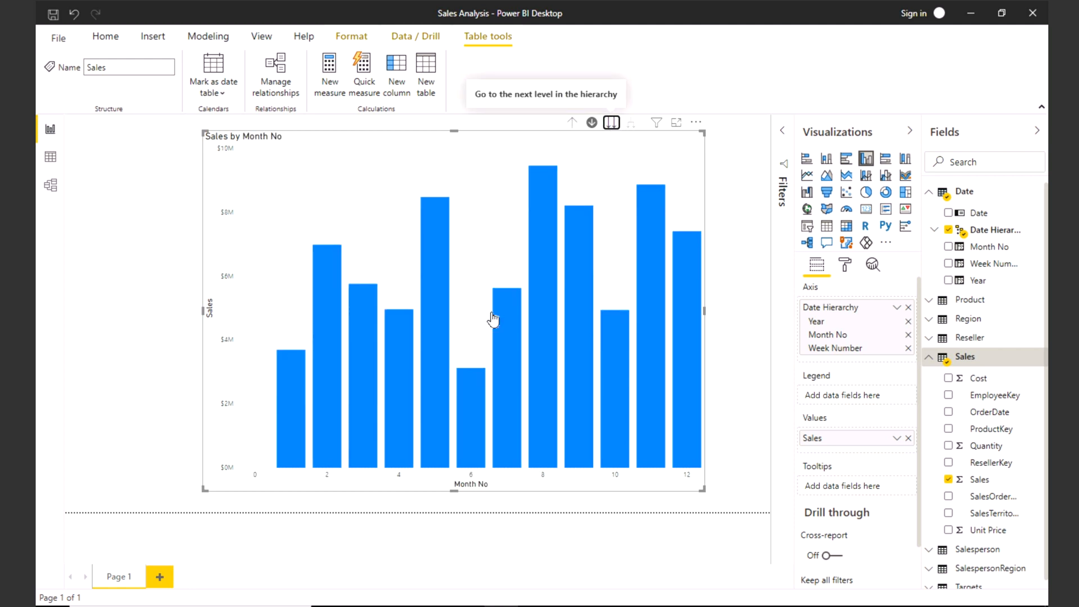
pyautogui.click(612, 124)
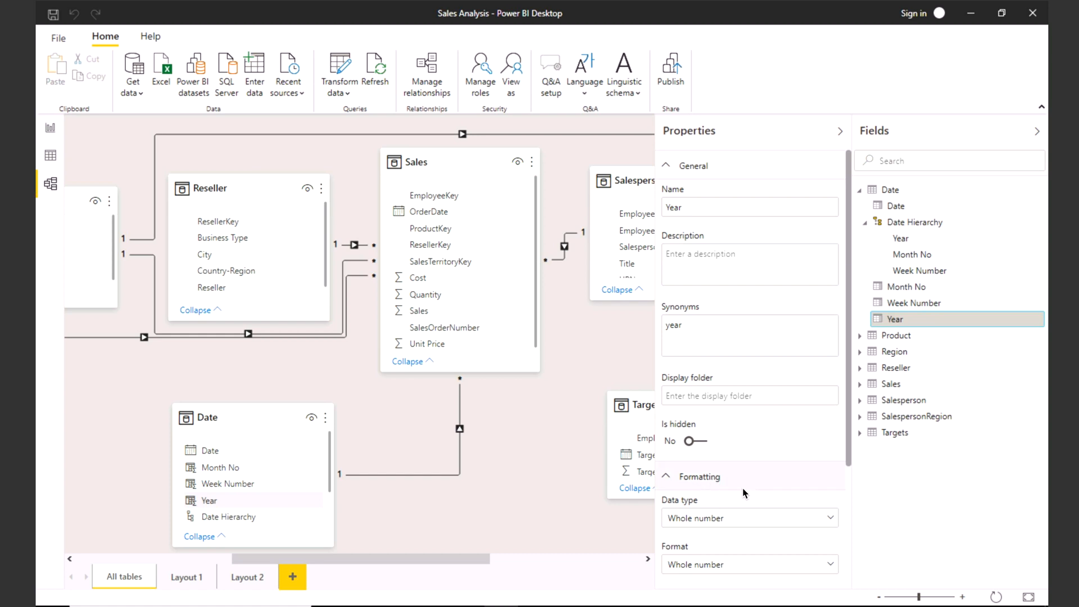
# Examine the available data types and formats for the Year column and the date formats for the Date column in the Date table.
pyautogui.click(748, 521)
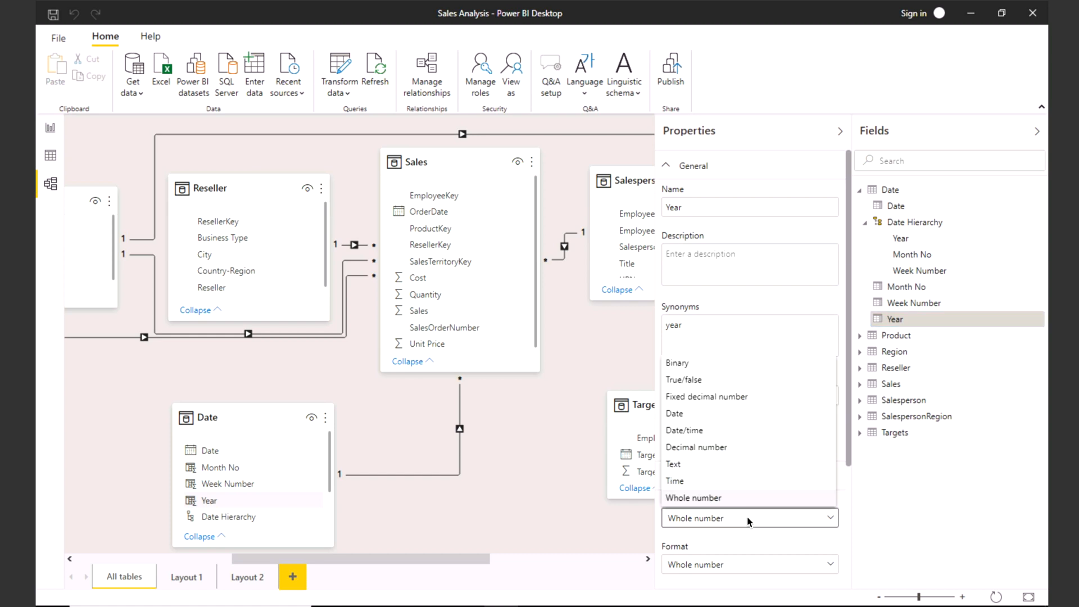
pyautogui.click(717, 548)
pyautogui.click(707, 565)
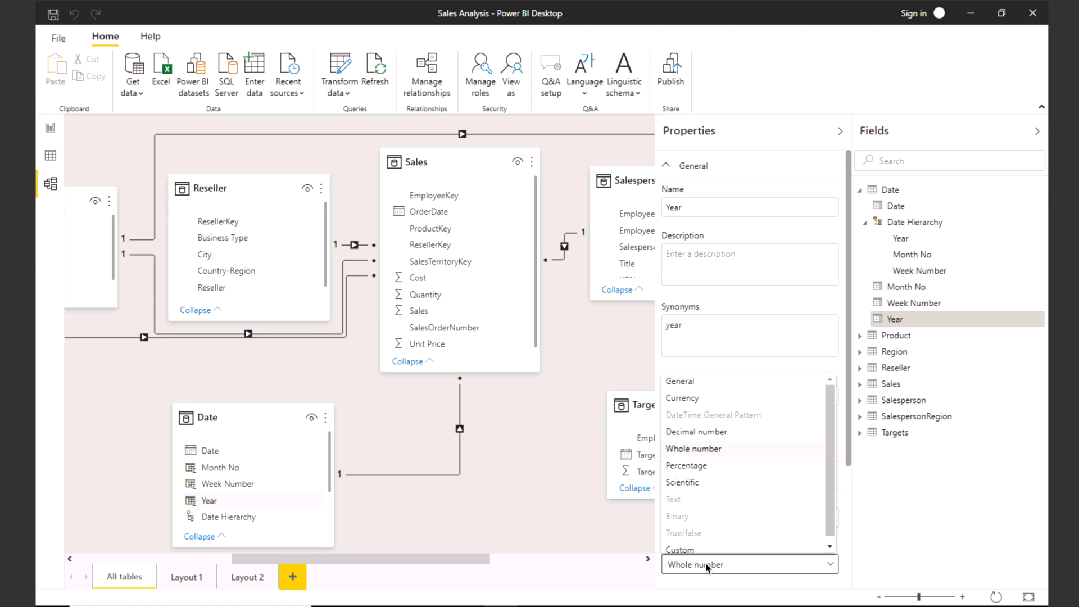
pyautogui.click(734, 579)
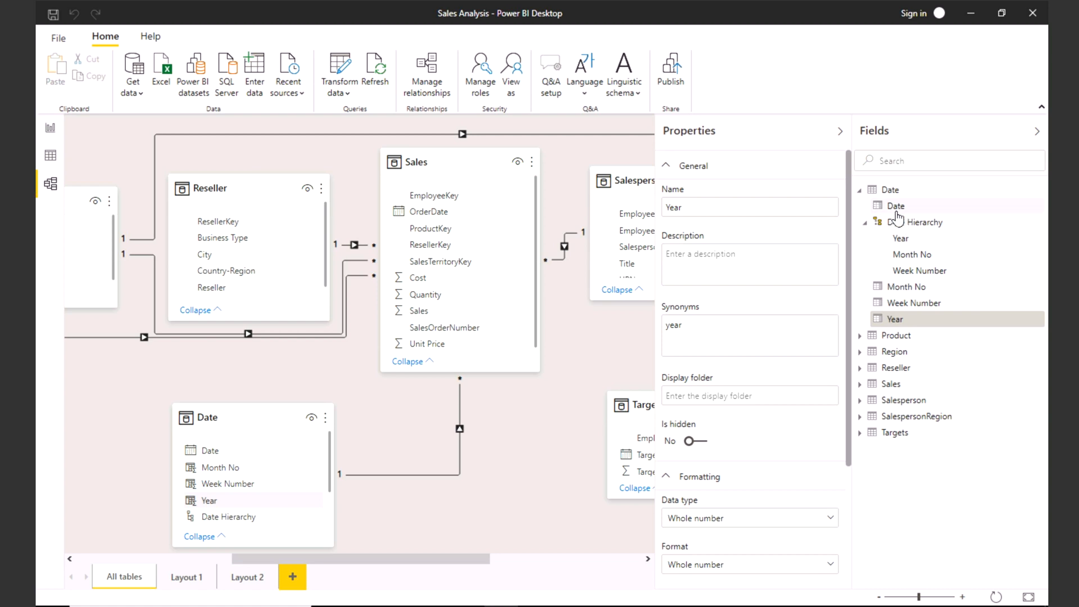
pyautogui.click(897, 208)
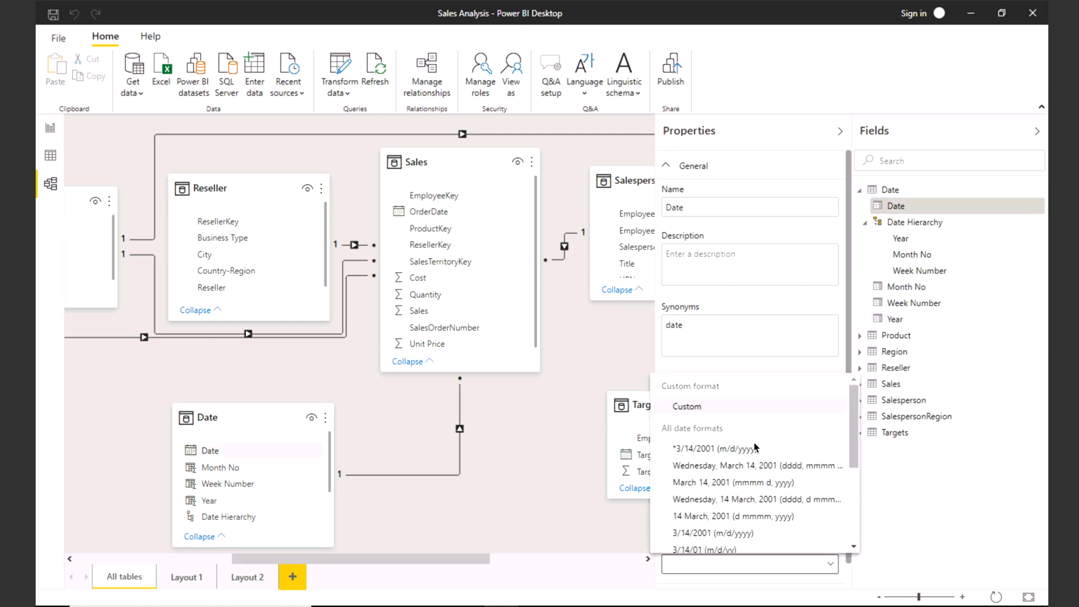
pyautogui.scroll(-3, 754, 494)
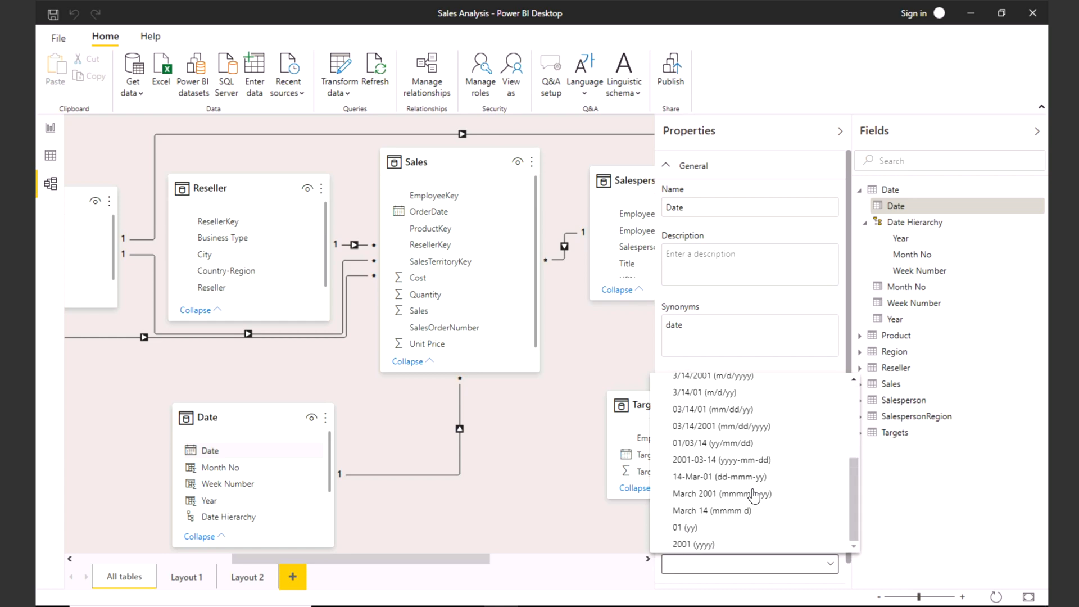
pyautogui.click(630, 522)
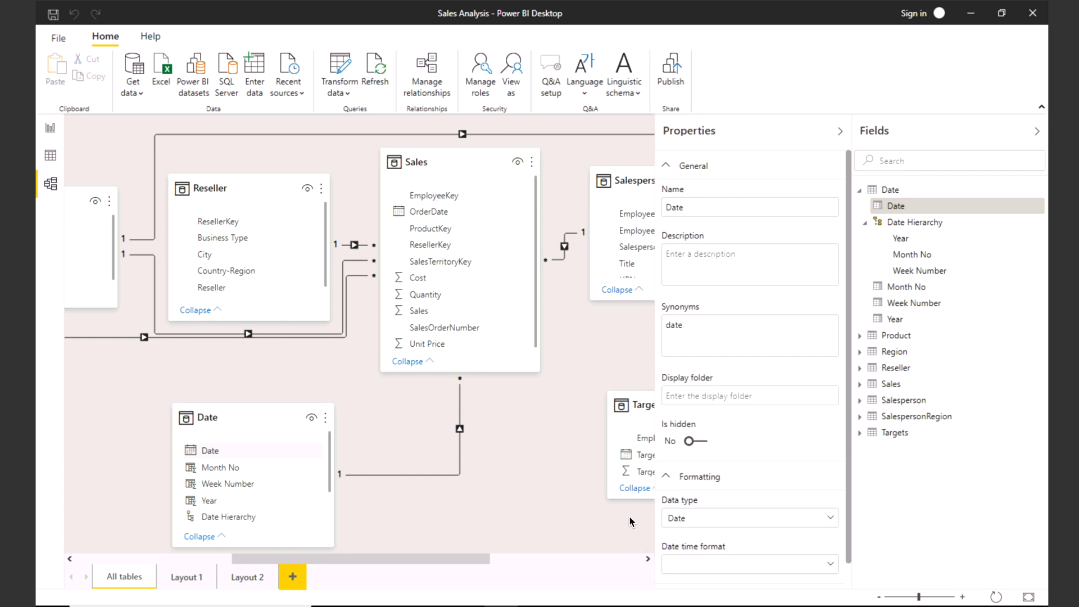